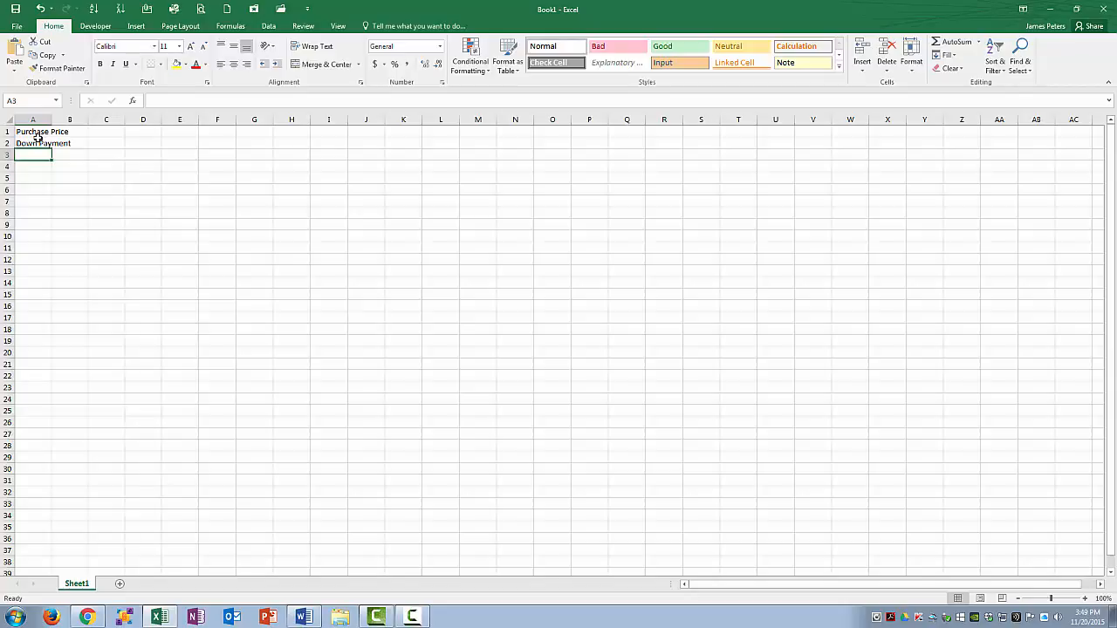
Step: Label cells A3 to A5 with Points, Loan Amount and Rate
text(Points)
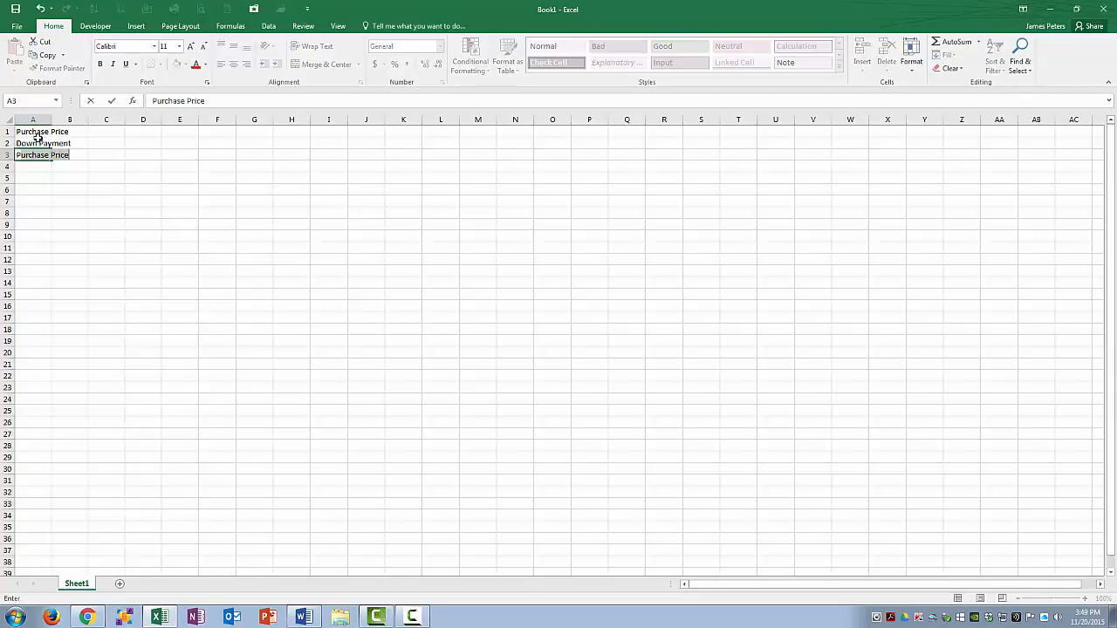
key(Return)
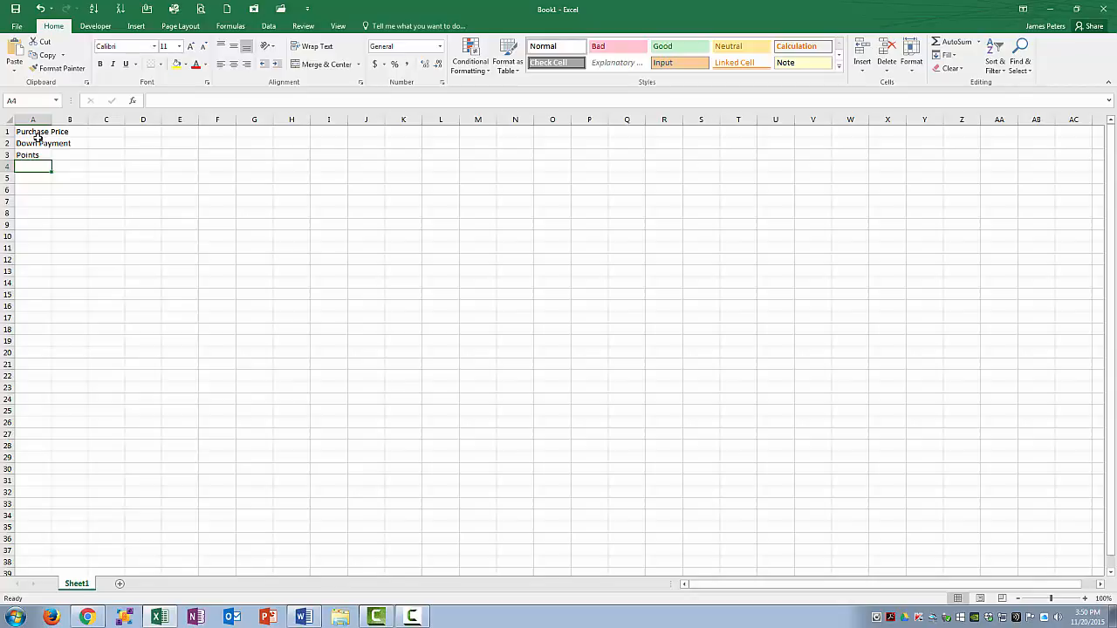
text(Loan Amount)
key(Return)
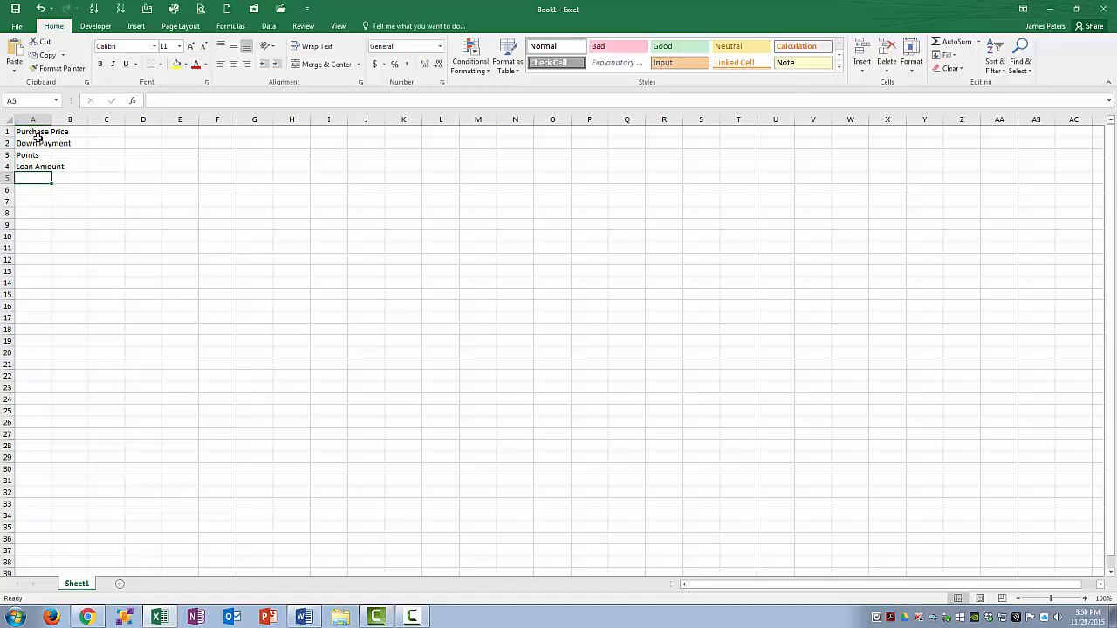
text(Rate)
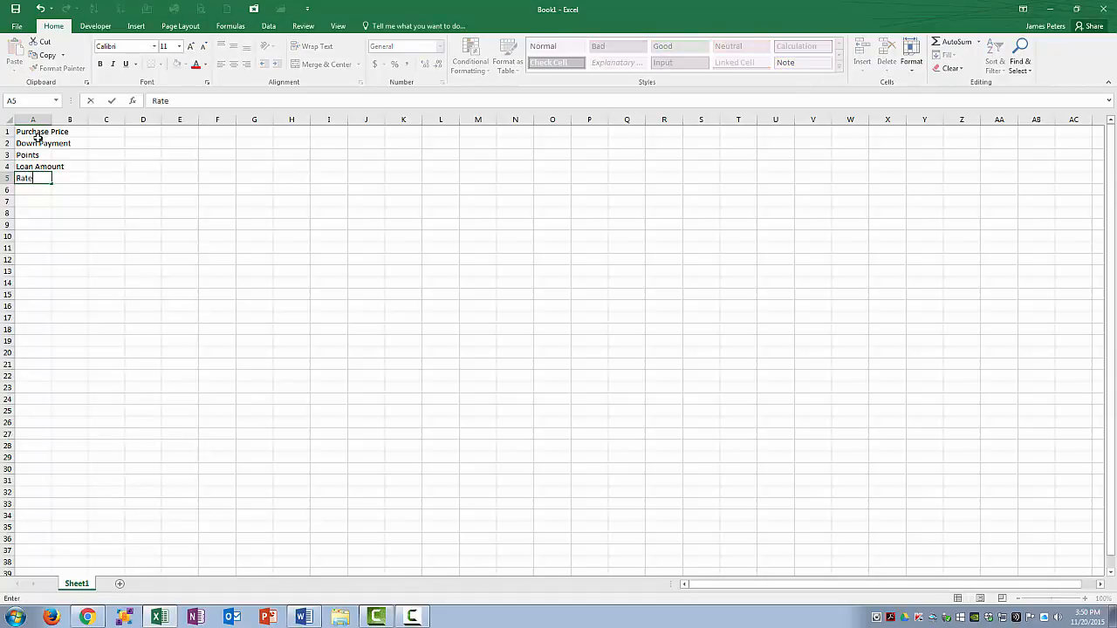
key(Return)
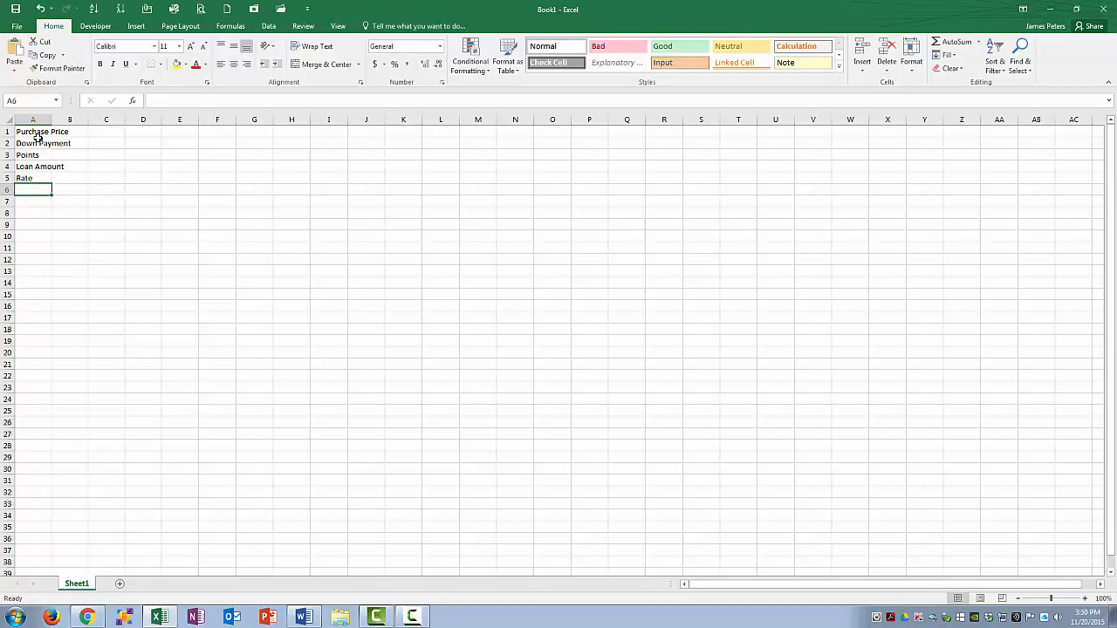
Step: Label cells A6 to A8 with #Payments, Years and Payments/Year
text(#)
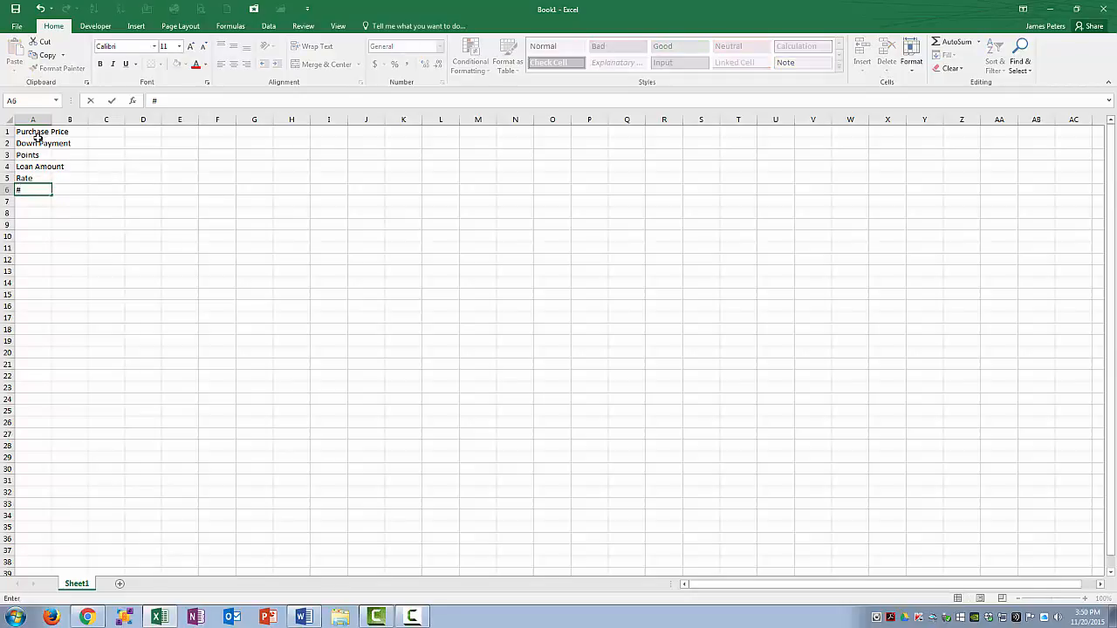
text(Payments)
key(Return)
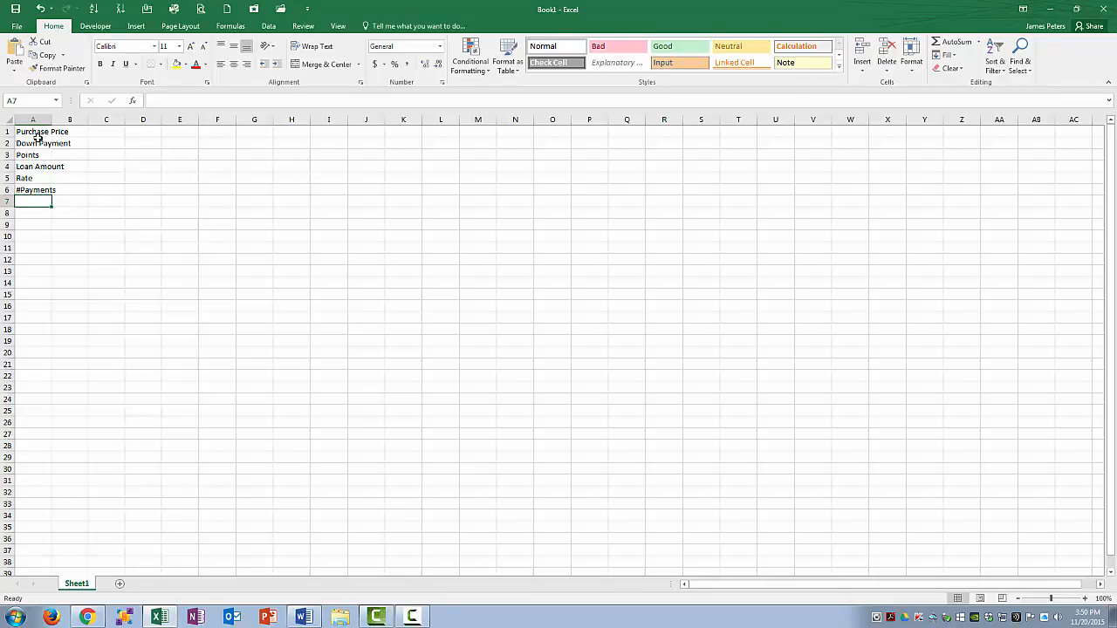
text(Years)
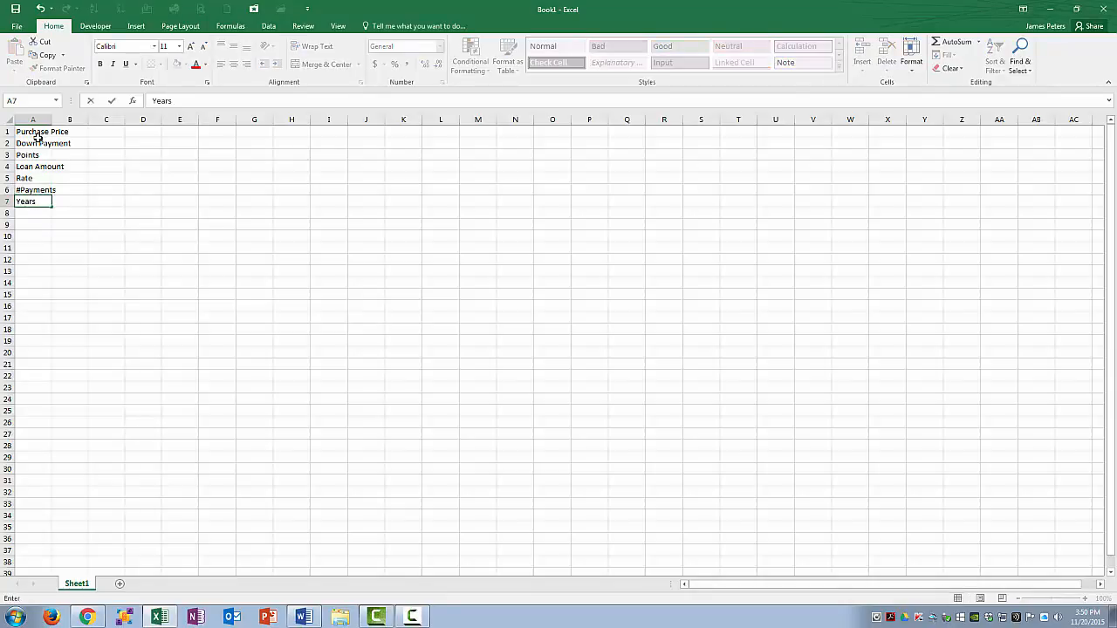
key(Return)
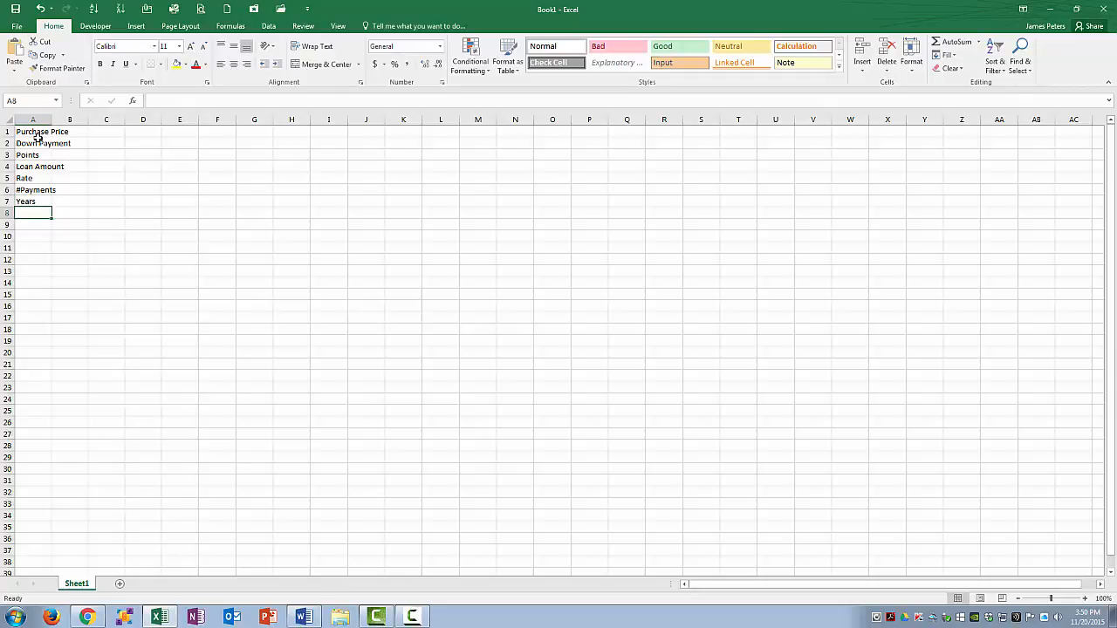
text(Payments/Year)
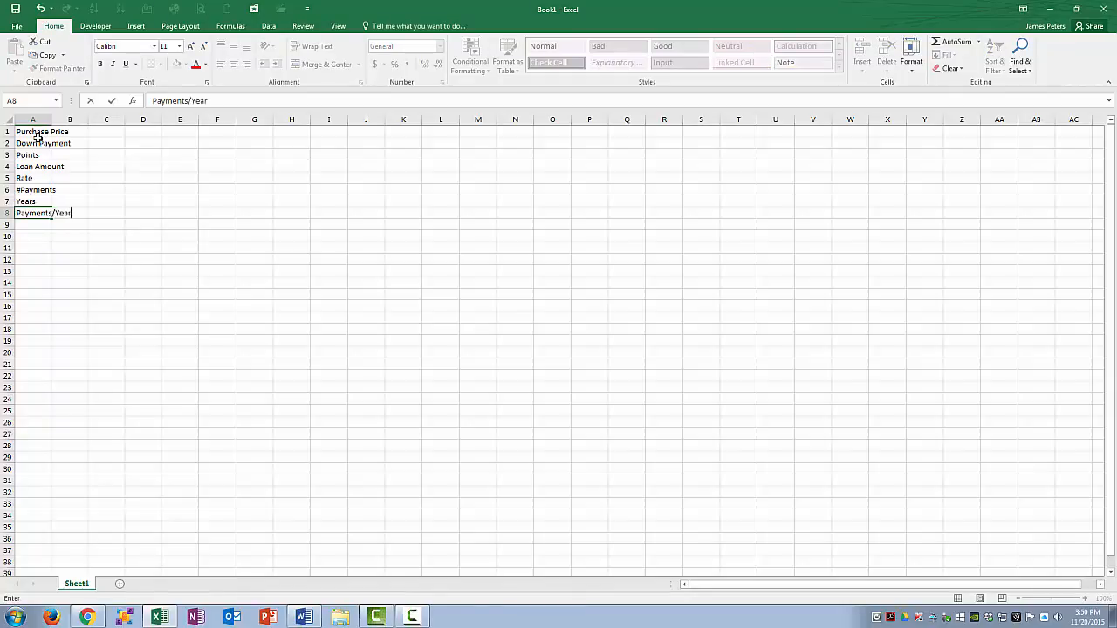
key(ctrl+Return)
key(Return)
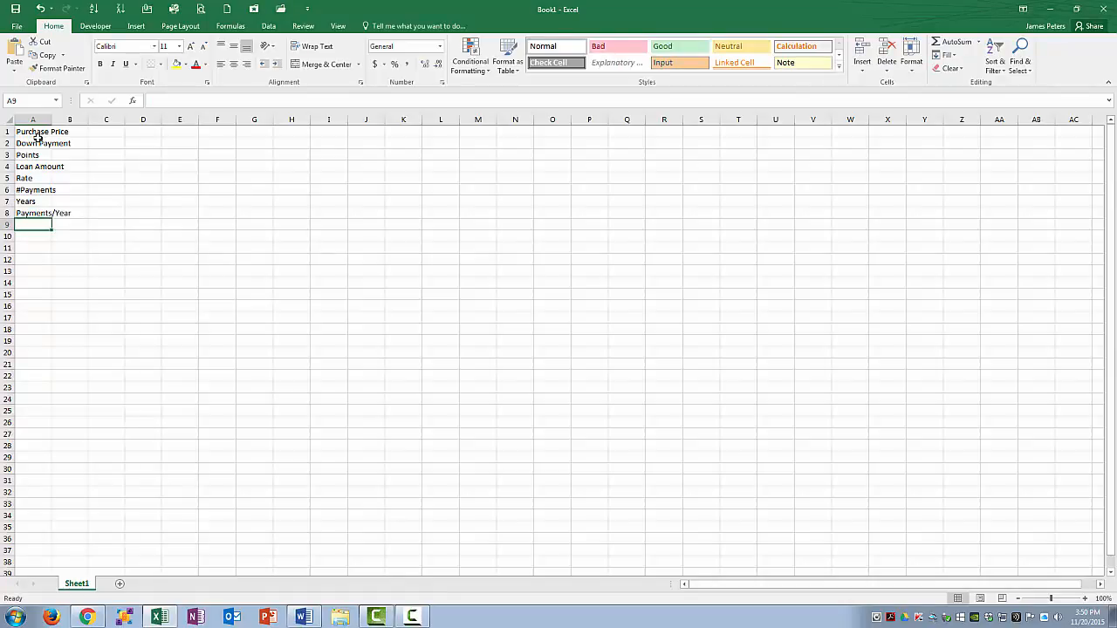
Step: Add the label Payment in A9 and, leaving row 10 empty, the label Min Payment in A11
text(Pay)
key(BackSpace)
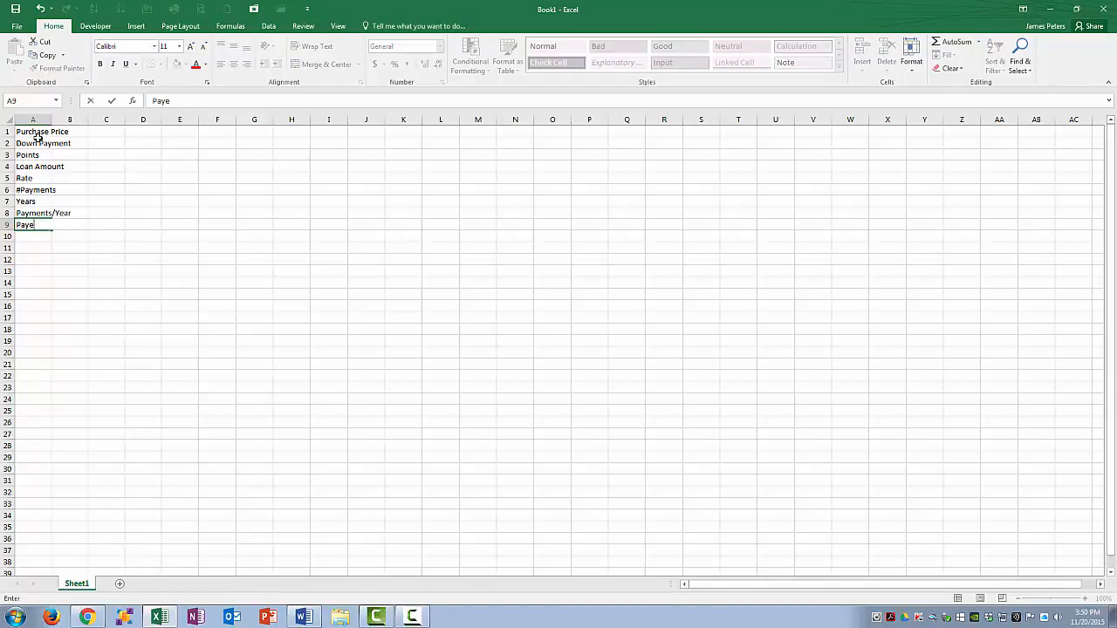
text(men)
key(BackSpace)
key(Return)
key(Return)
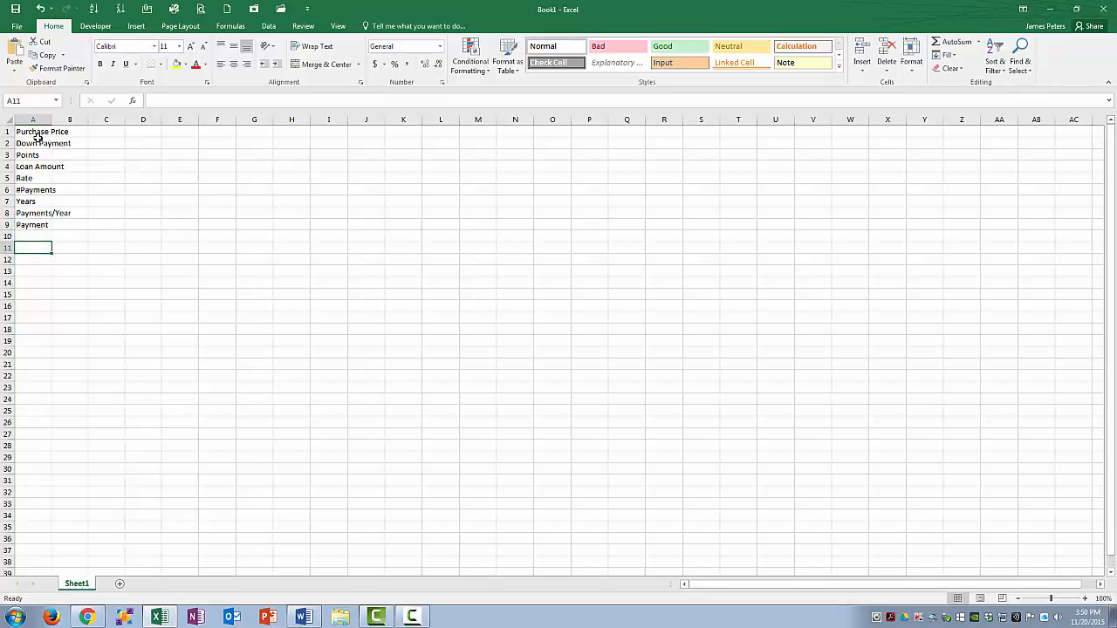
text(Min)
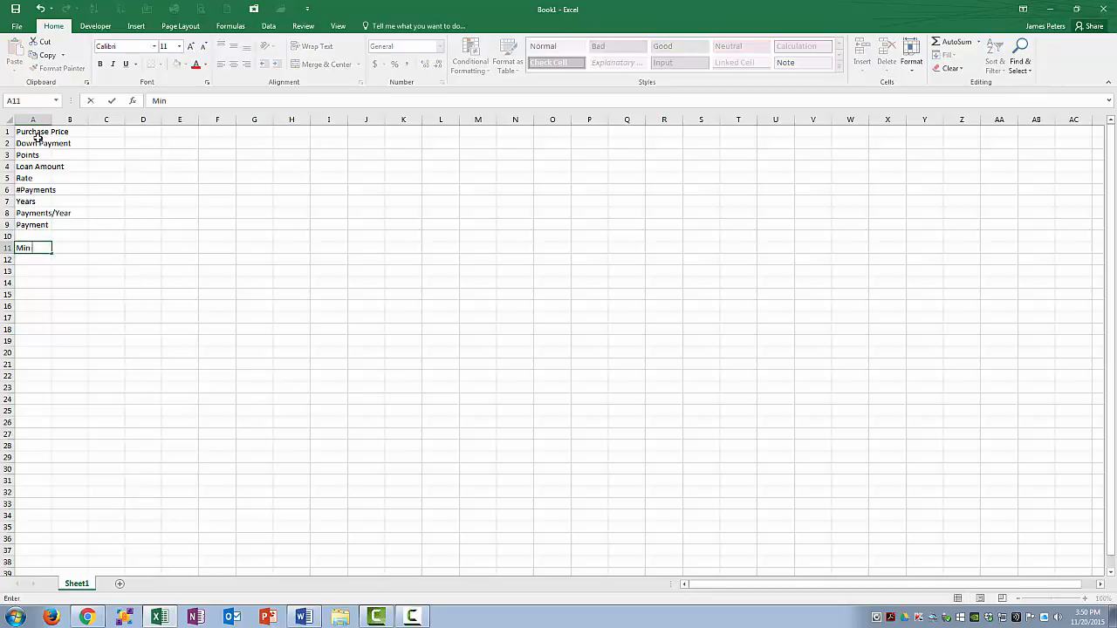
text( Payment)
key(Return)
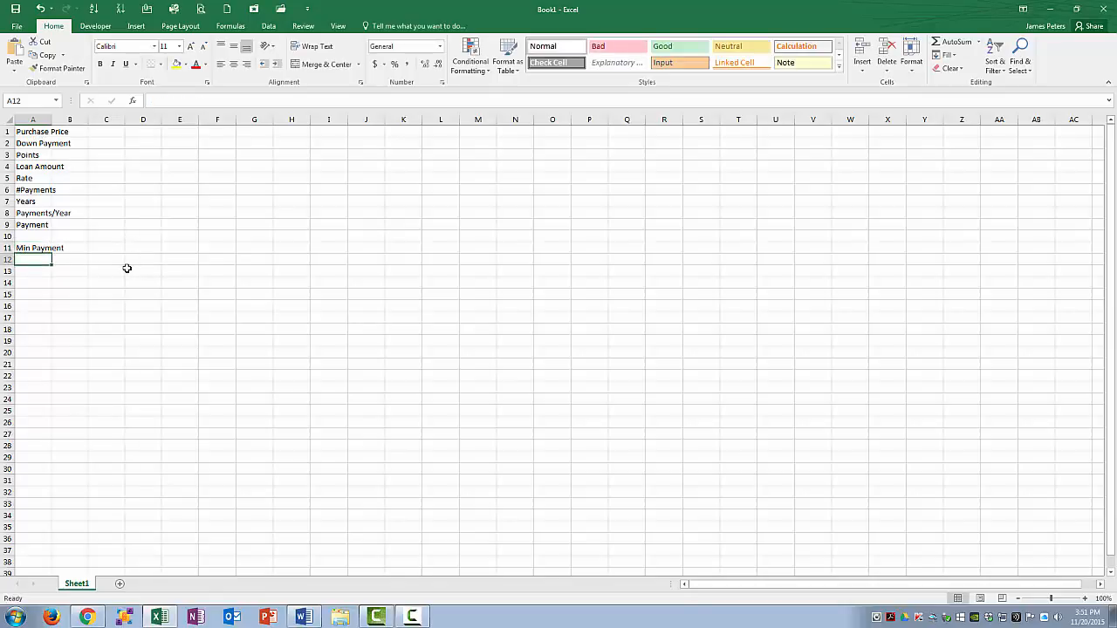
Step: Widen column A so that it autofits its longest label
click(77, 132)
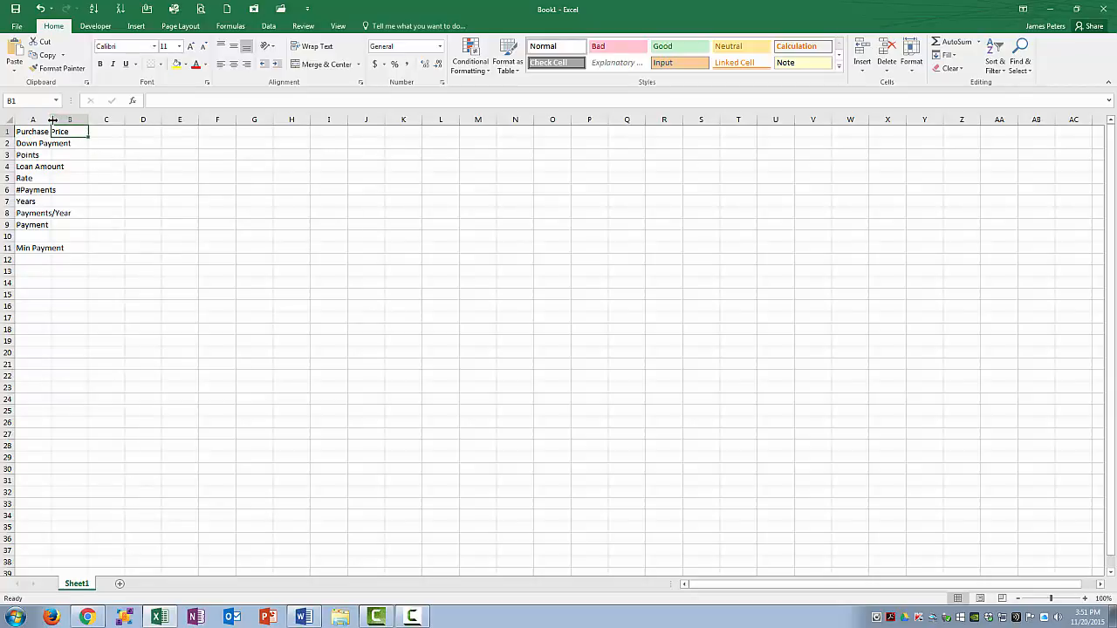
drag(53, 120, 84, 119)
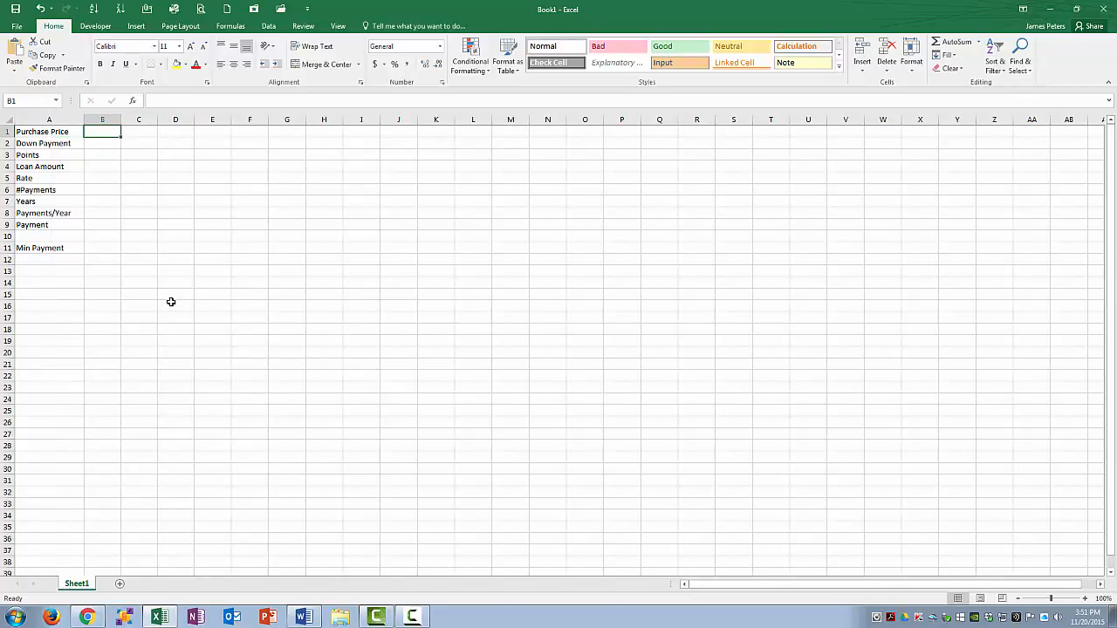
double_click(81, 120)
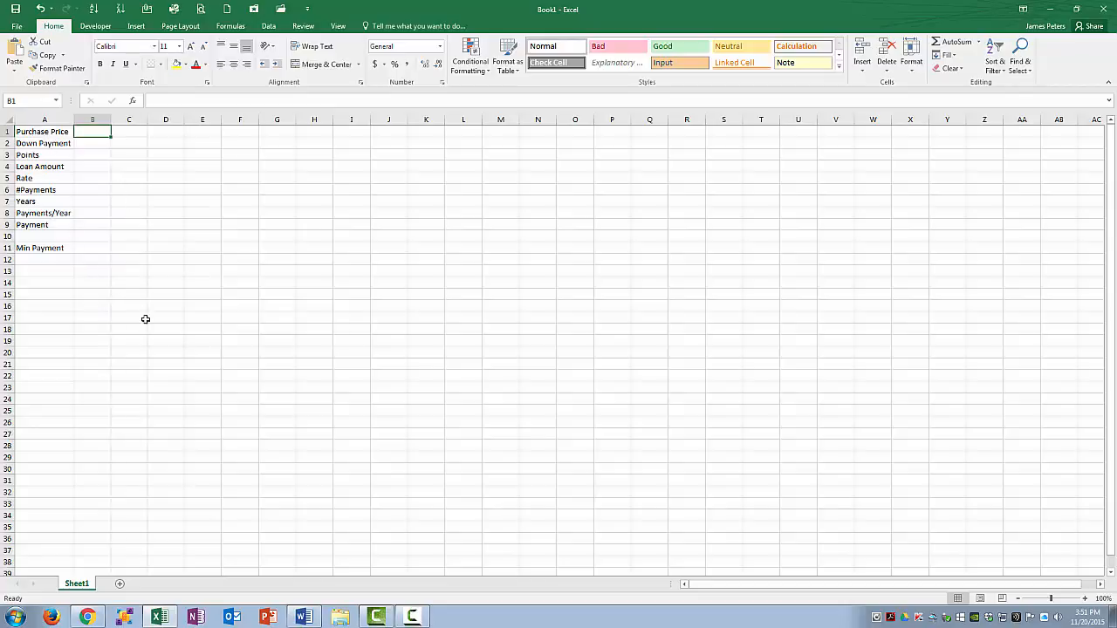
Step: Enter the Loan Amount formula =(B1-B2)*(1+(B3*0.01)) in cell B4
click(91, 166)
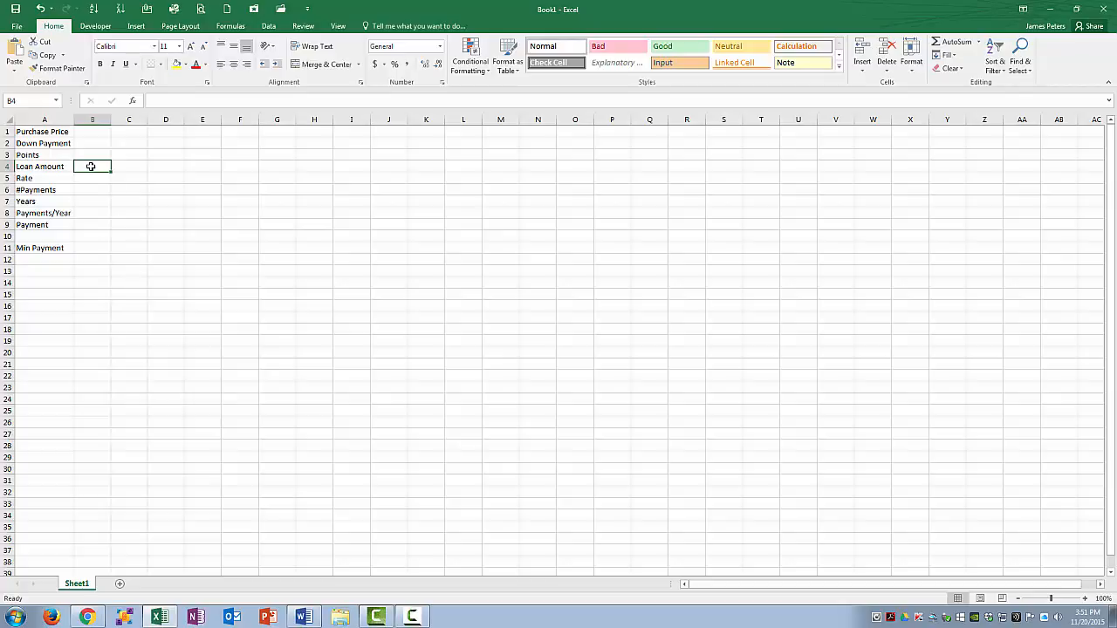
text(=)
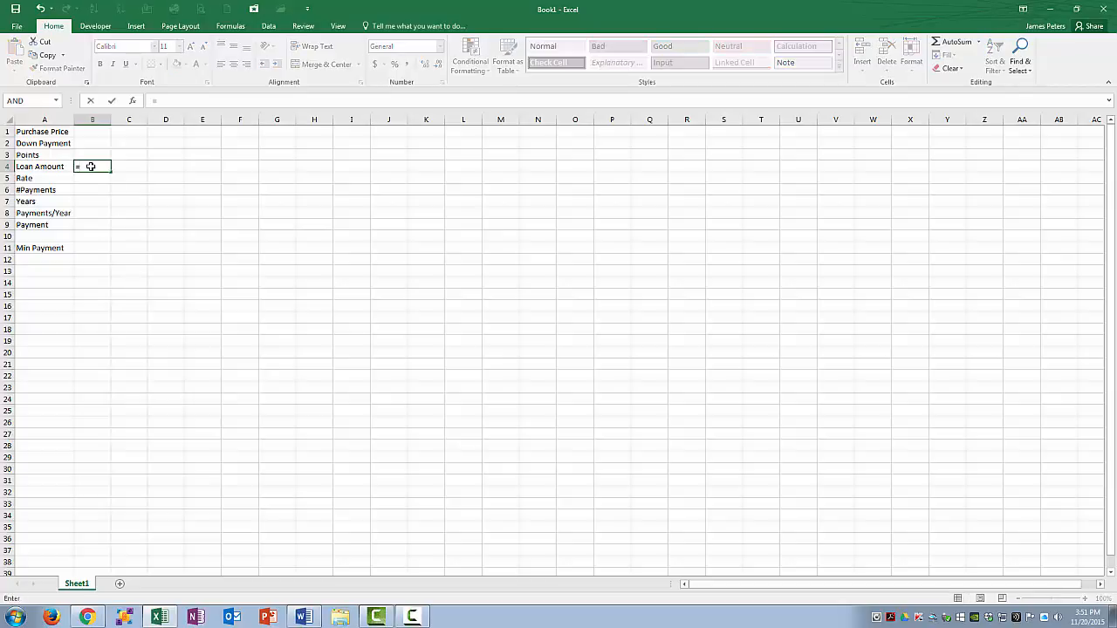
text(()
click(91, 131)
text(-)
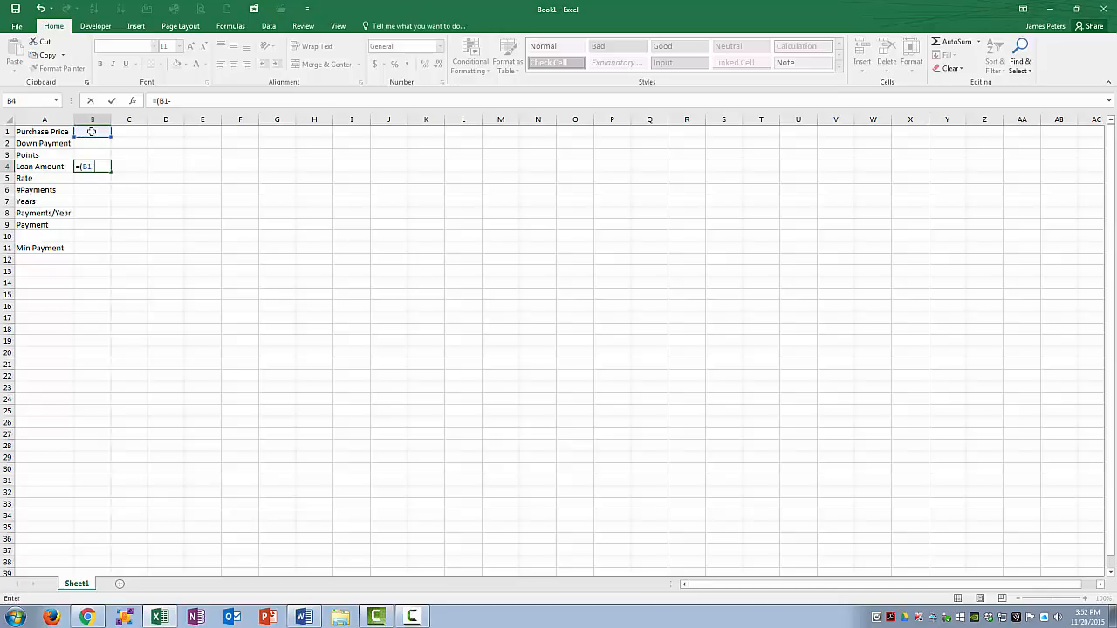
click(91, 143)
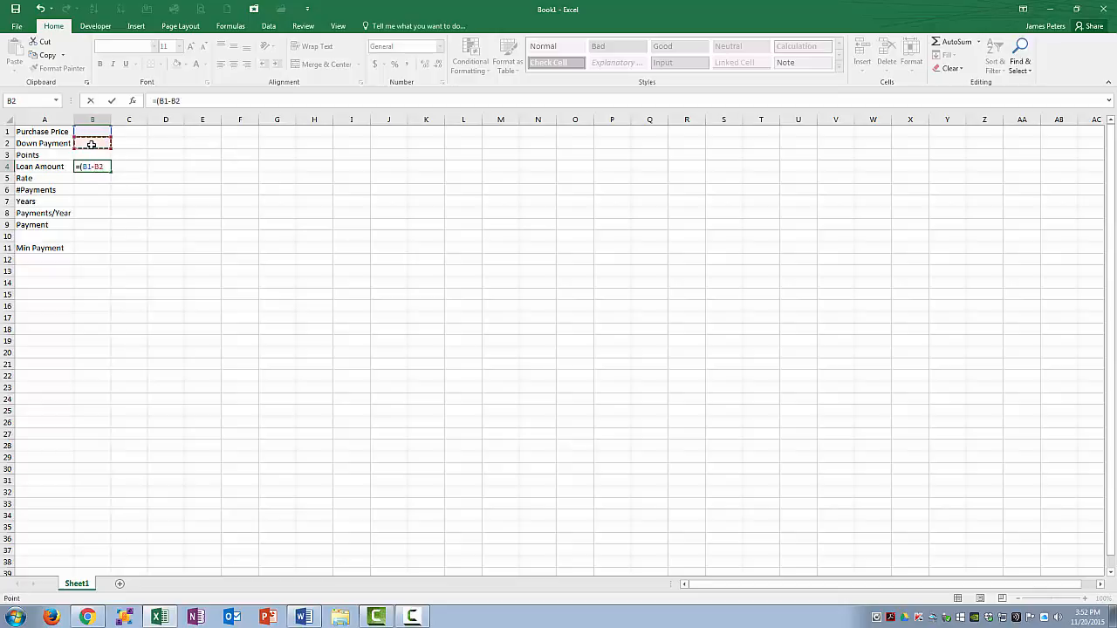
text()*()
text(1+()
click(92, 154)
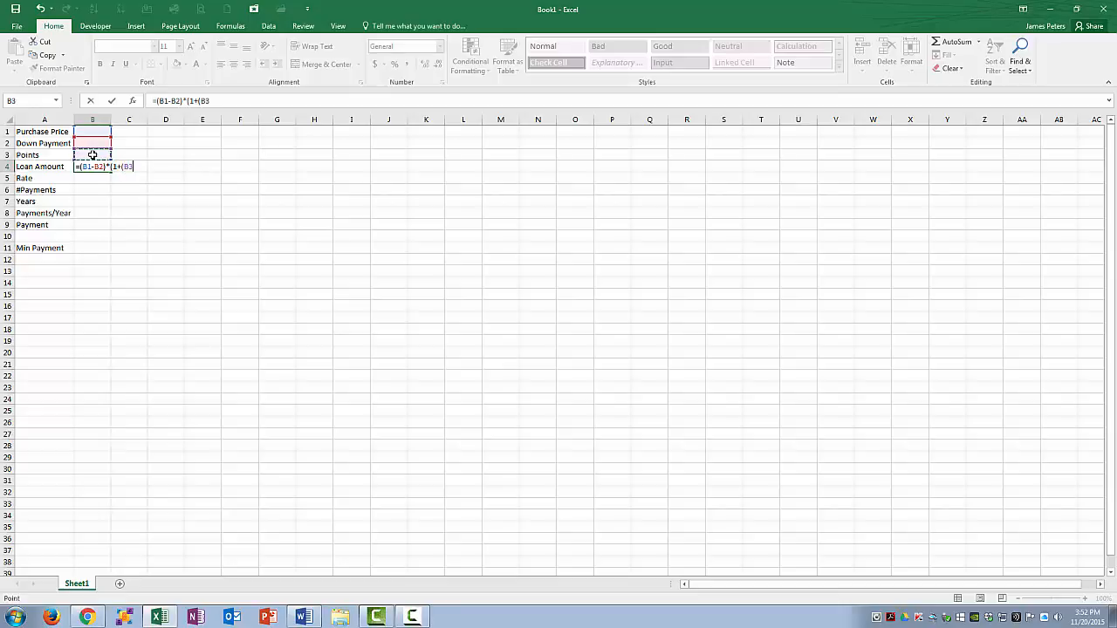
text(*.01)
key(Return)
Step: Enter 220000 as the Purchase Price in B1 and 50000 as the Down Payment in B2
key(Up)
key(Up)
key(Up)
key(Up)
text(220000)
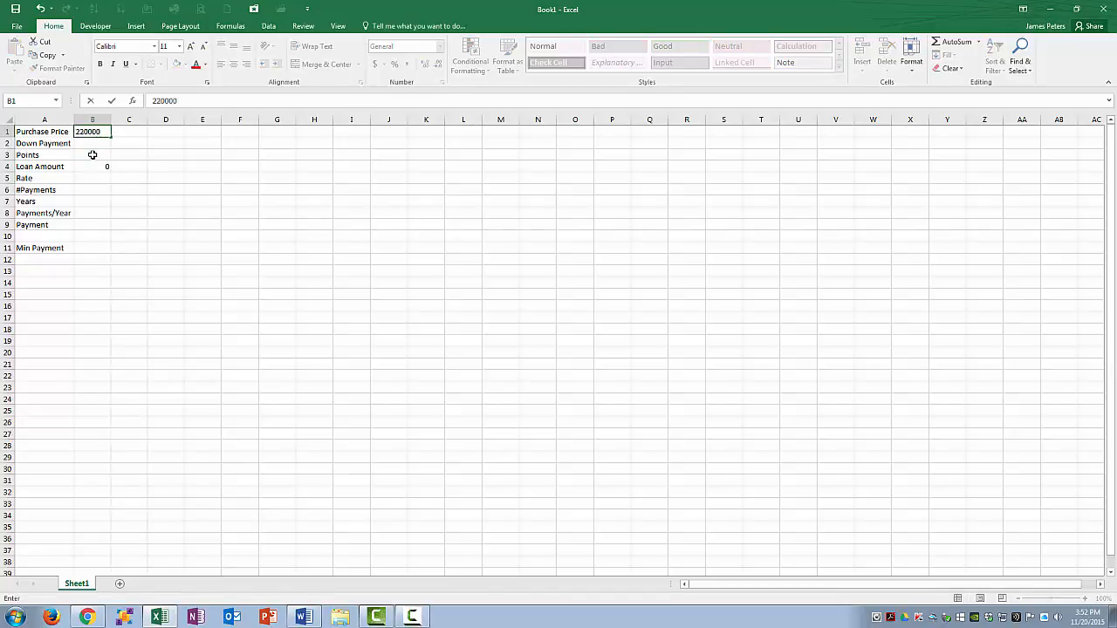
key(Return)
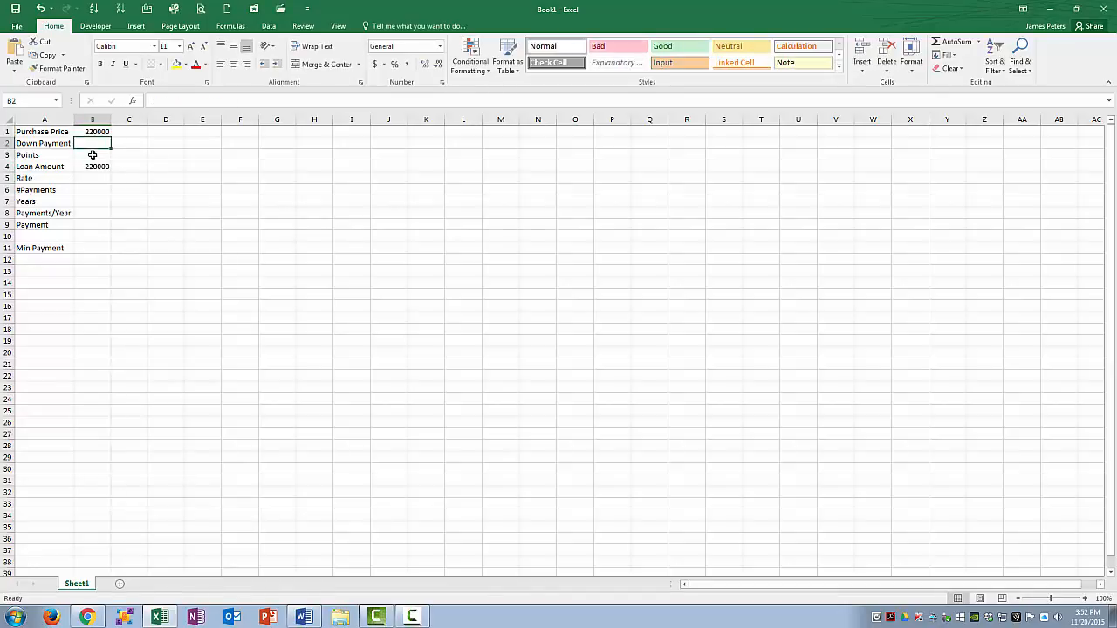
text(50000)
key(Return)
key(Return)
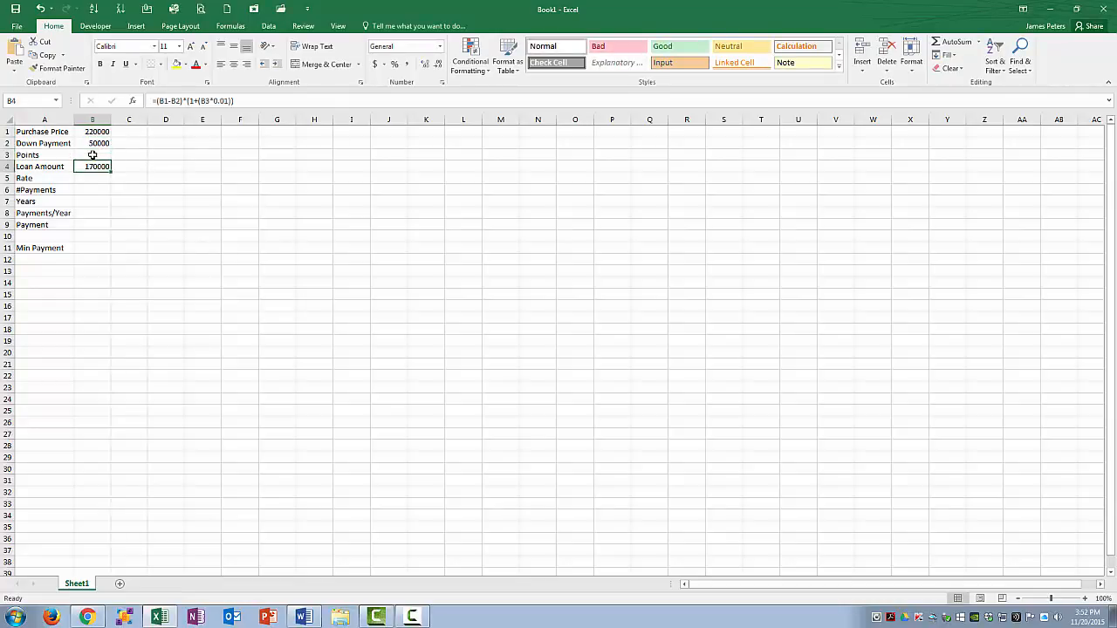
Step: Enter 2 as the Points value in cell B3
click(93, 154)
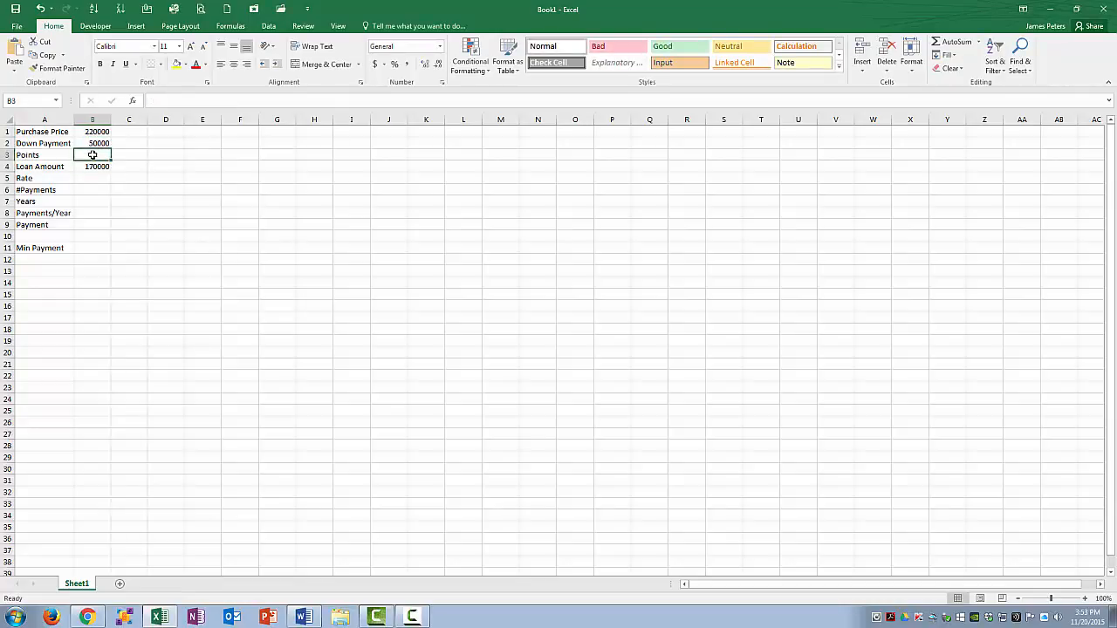
text(2)
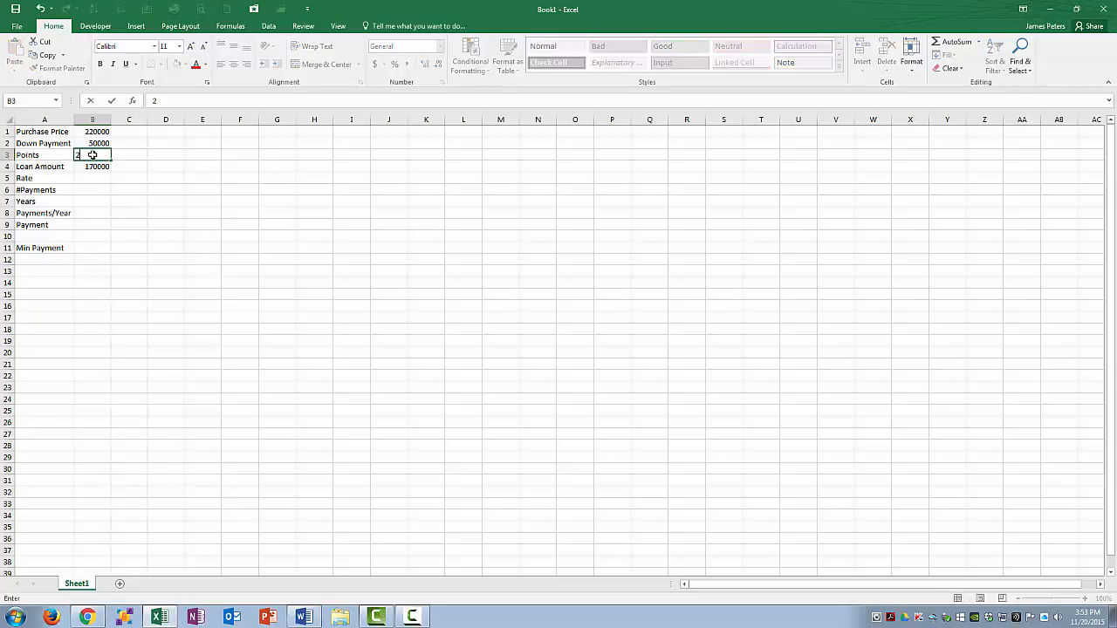
key(Return)
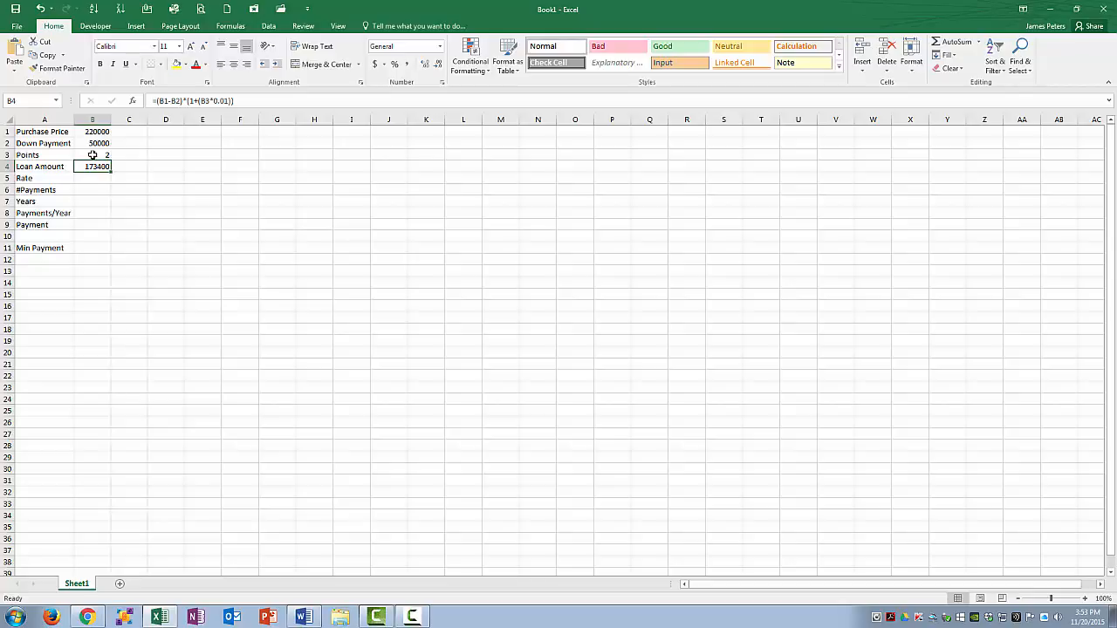
Step: Calculate #Payments in cell B6 by multiplying years by payments per year with =B7*B8
key(Down)
key(Down)
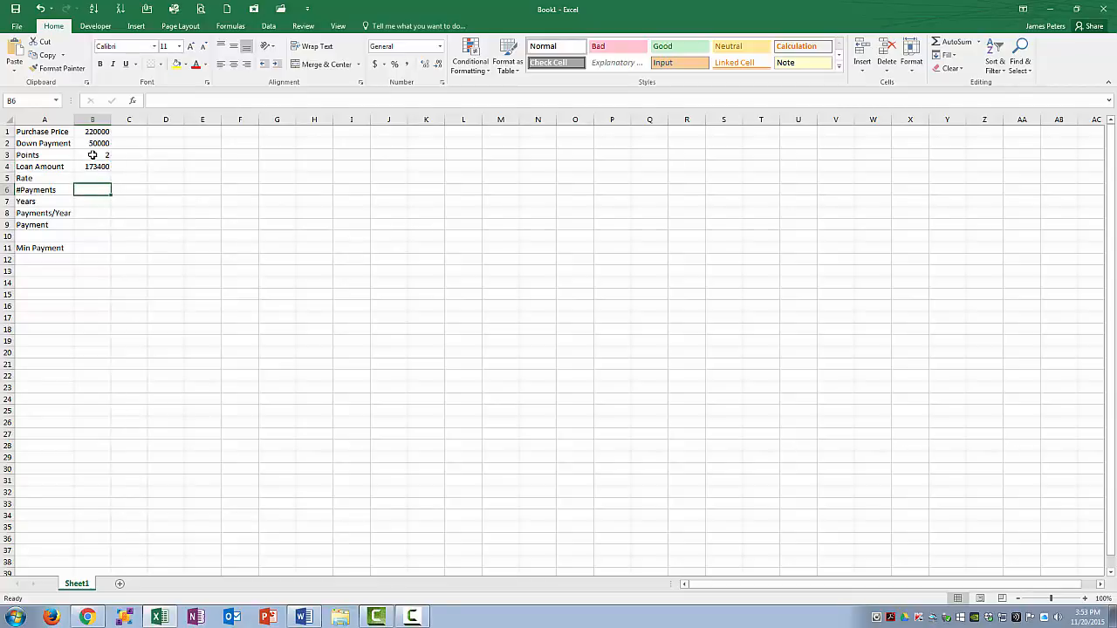
text(=)
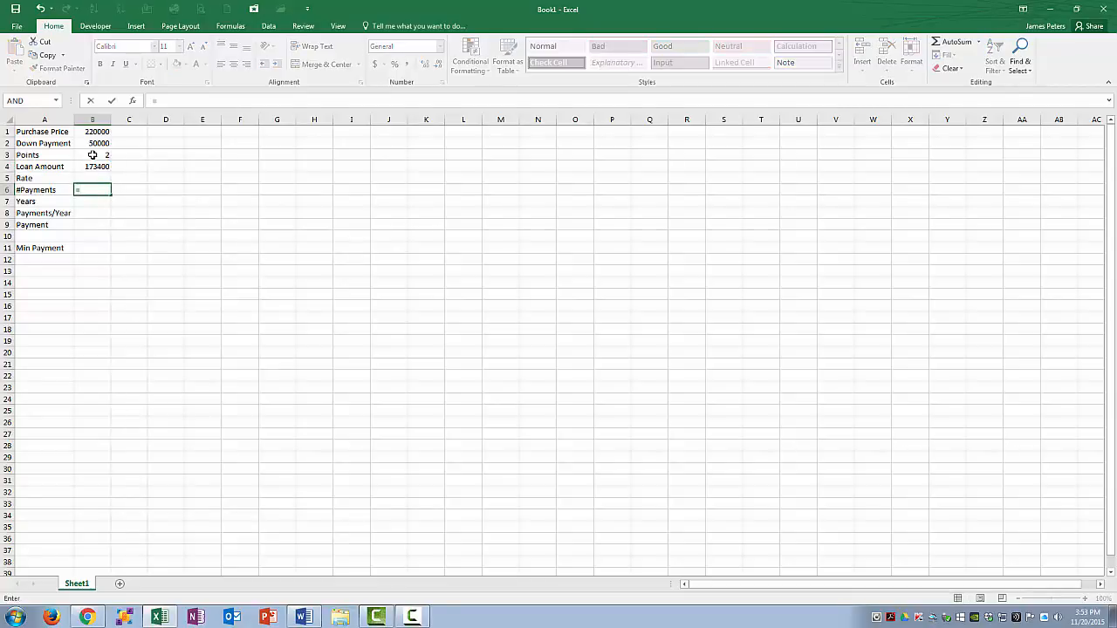
key(Down)
text(*)
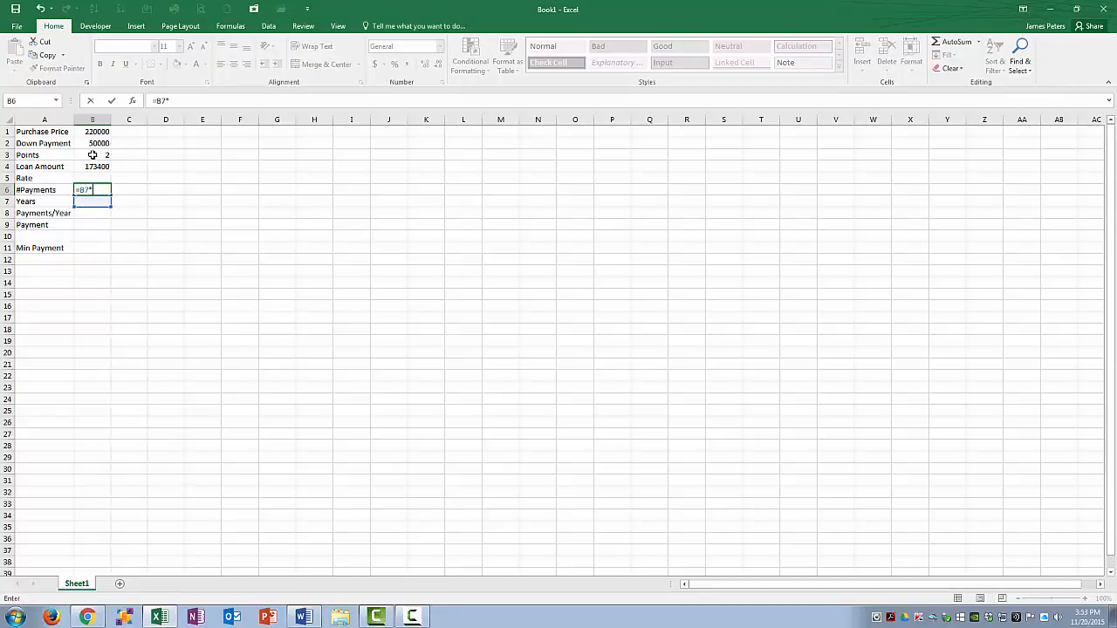
key(Down)
key(Down)
key(Return)
key(Up)
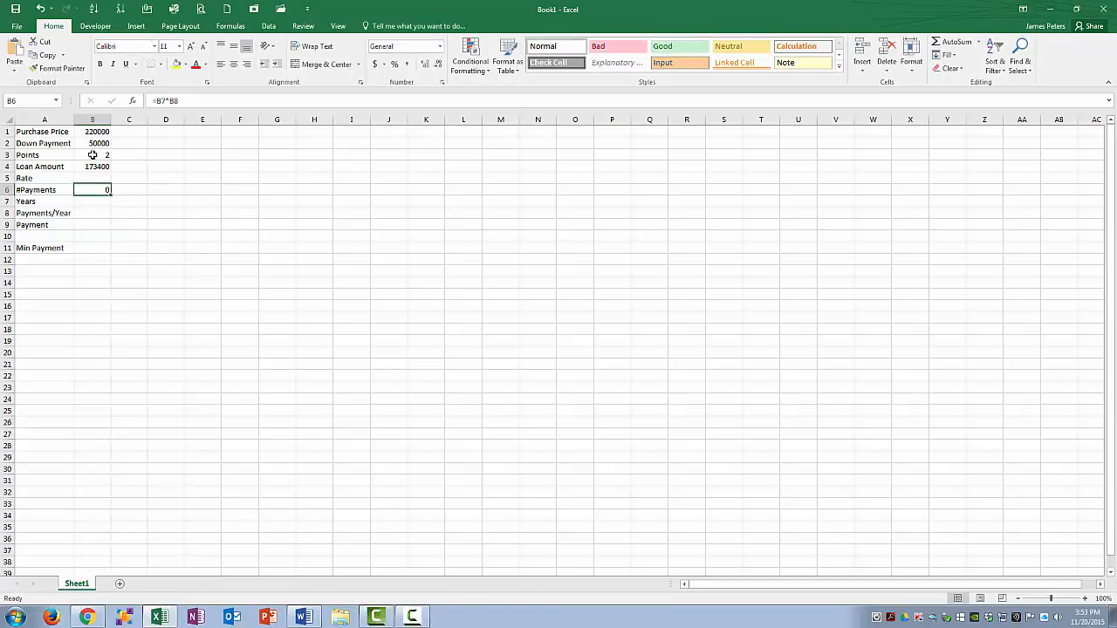
Step: Set Years in B7 to 5 and Payments/Year in B8 to 12
key(Down)
text(5)
key(Return)
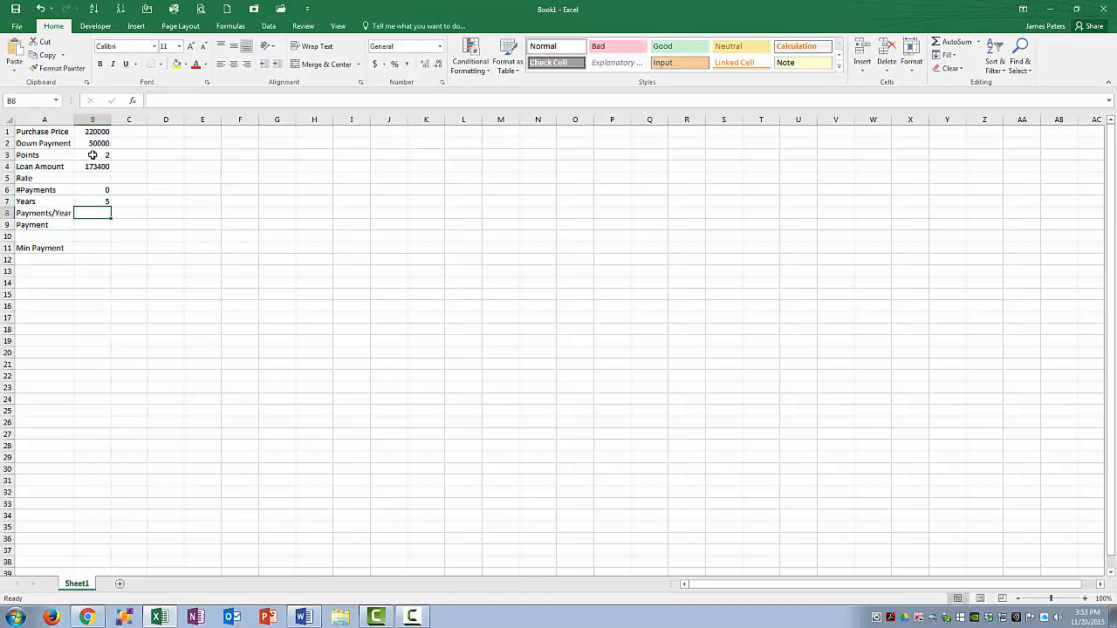
text(12)
key(Return)
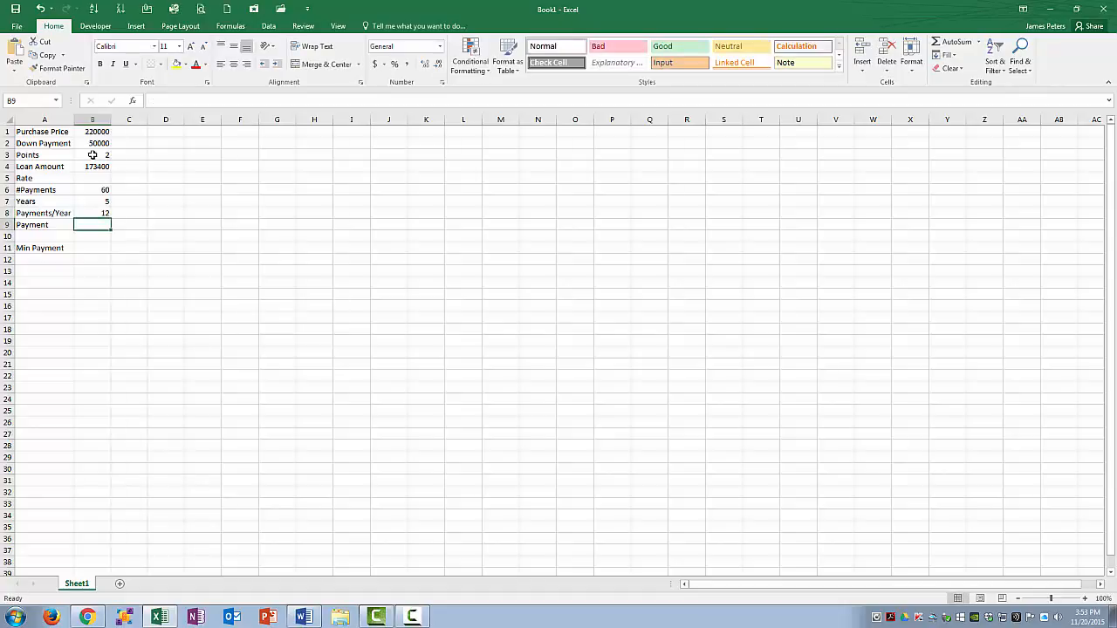
Step: Link the Payment in cell B9 to the Min Payment cell with the formula =B11
key(Up)
key(Up)
key(Up)
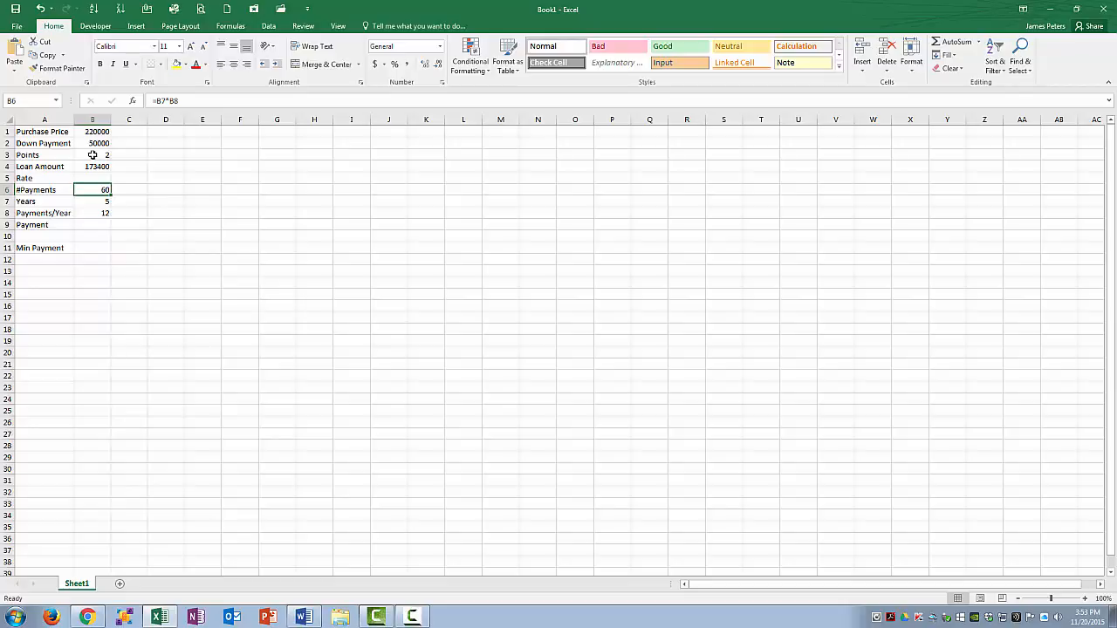
key(Down)
key(Down)
key(Down)
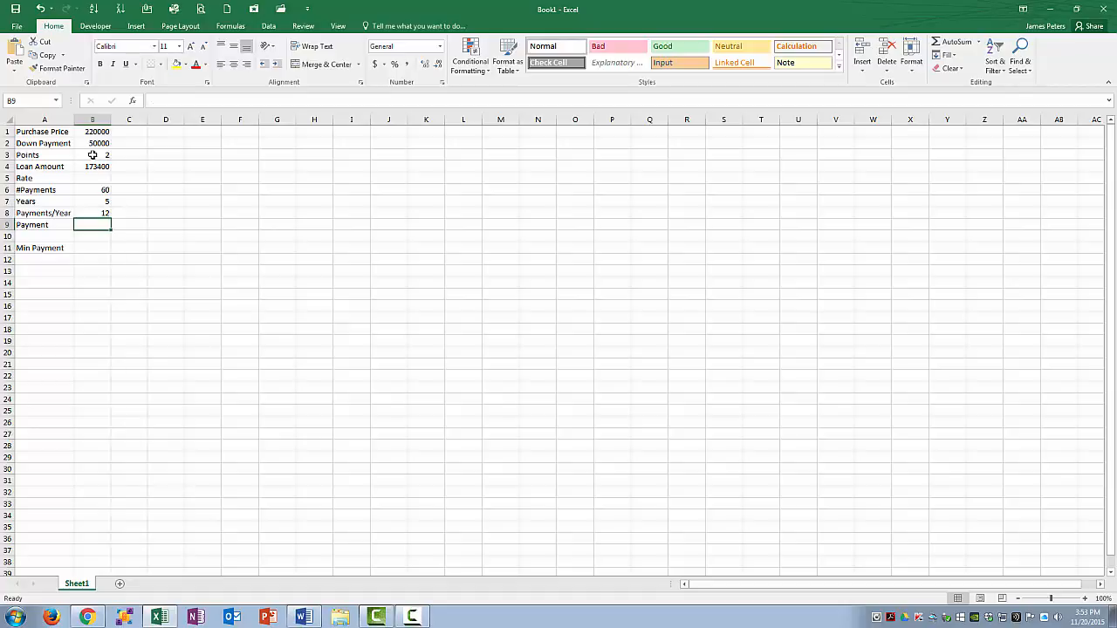
text(=)
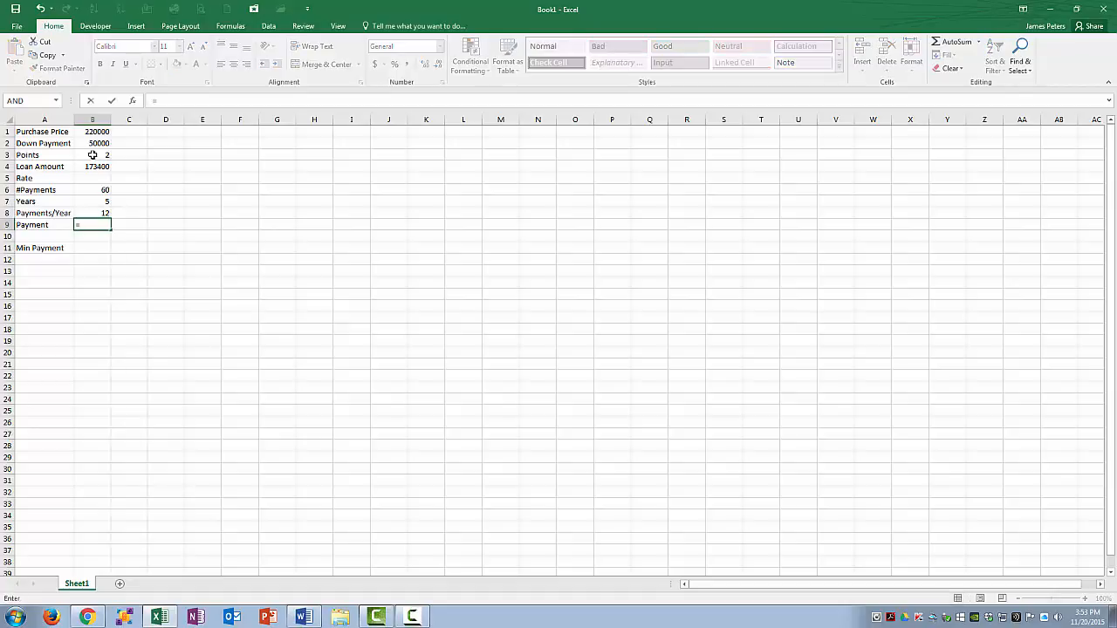
key(Down)
key(Down)
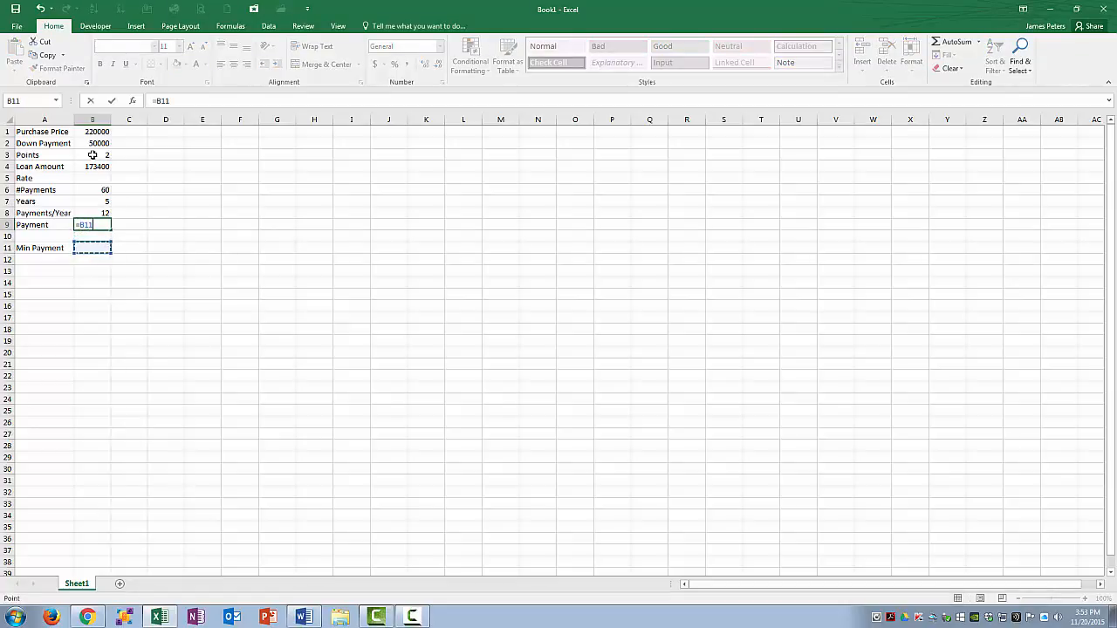
key(Return)
key(Up)
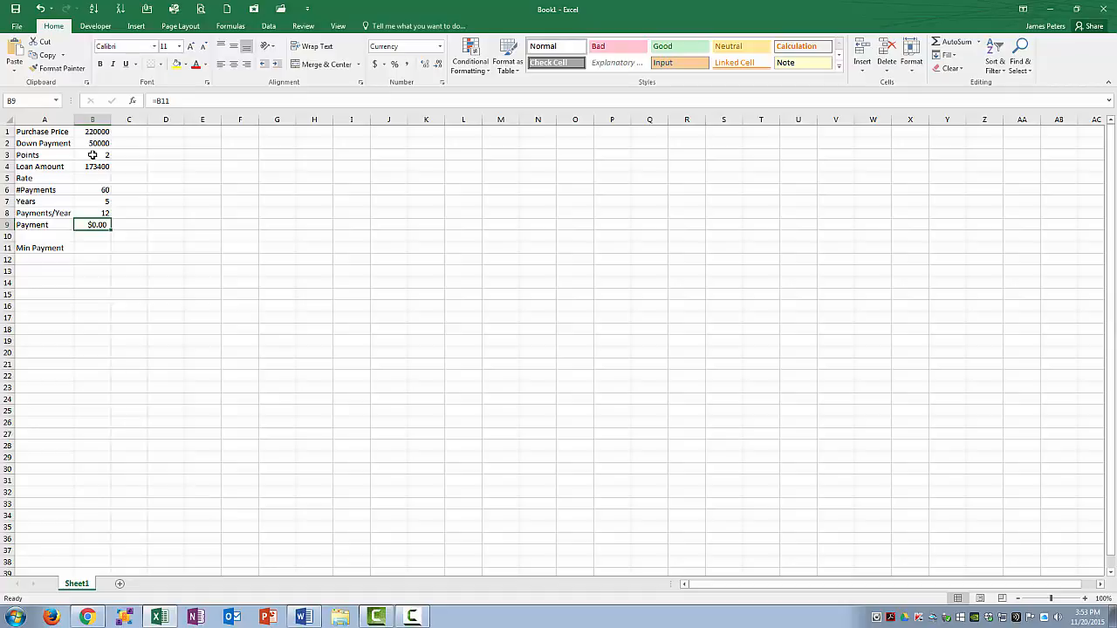
Step: Calculate Min Payment in B11 with =PMT(B5/B8,B6,B4) and autofit the width of column B
key(Down)
key(Down)
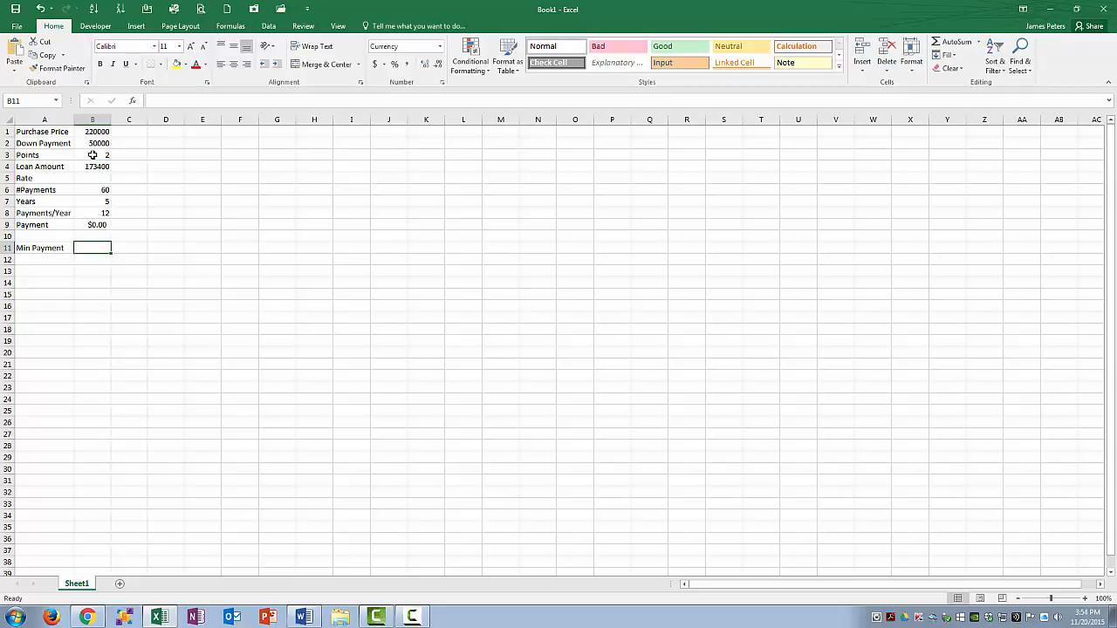
text(=()
key(BackSpace)
text(pmt)
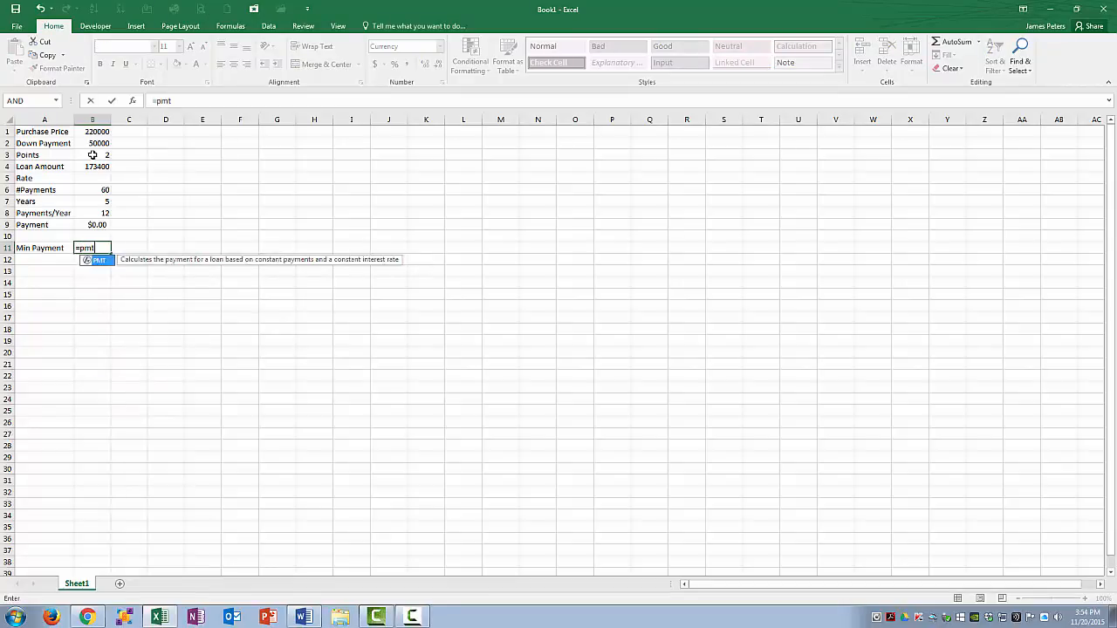
text(()
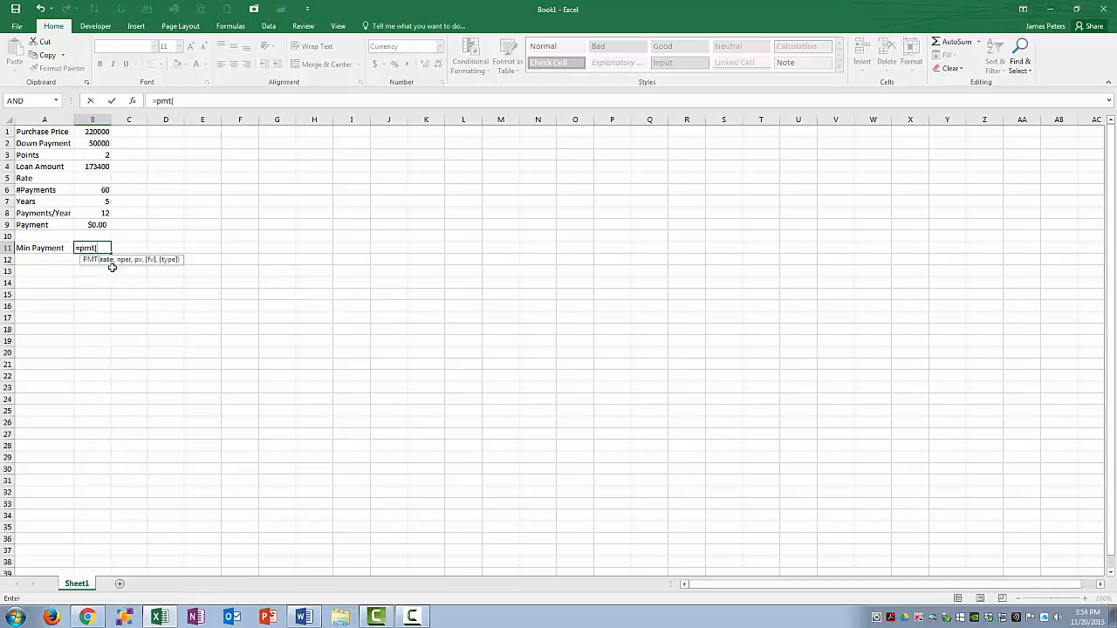
click(100, 178)
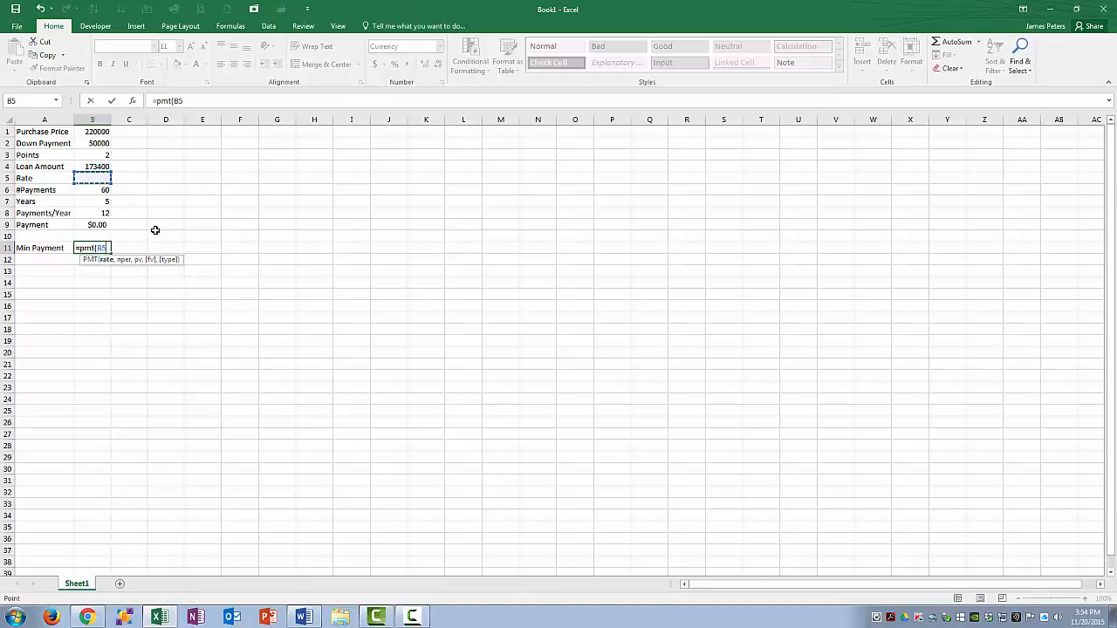
text(/)
click(103, 213)
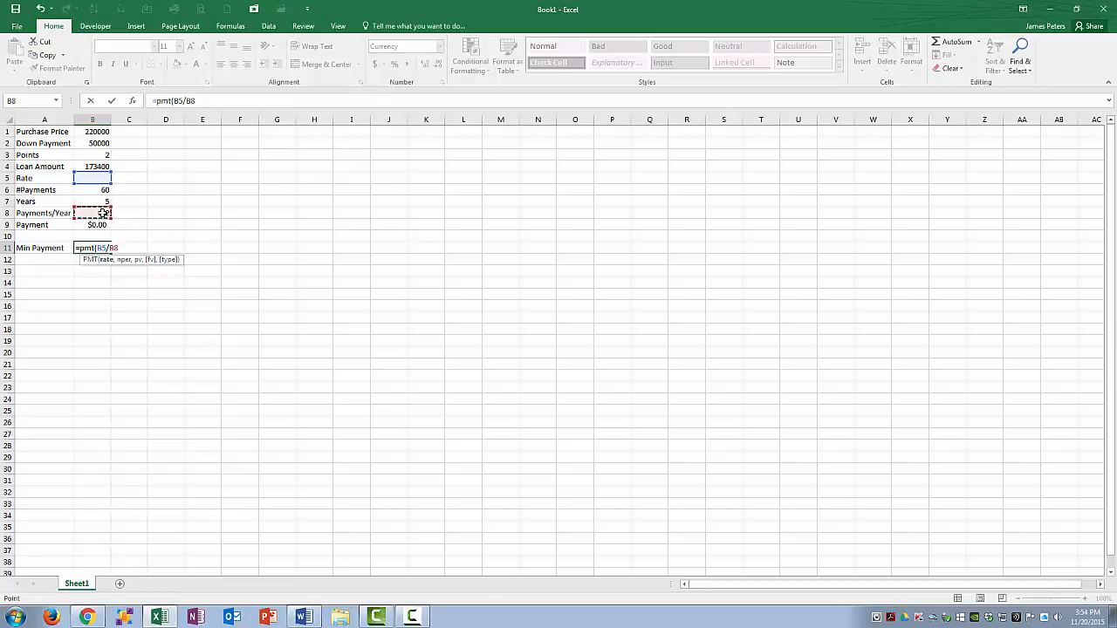
text(,)
click(98, 192)
text(,)
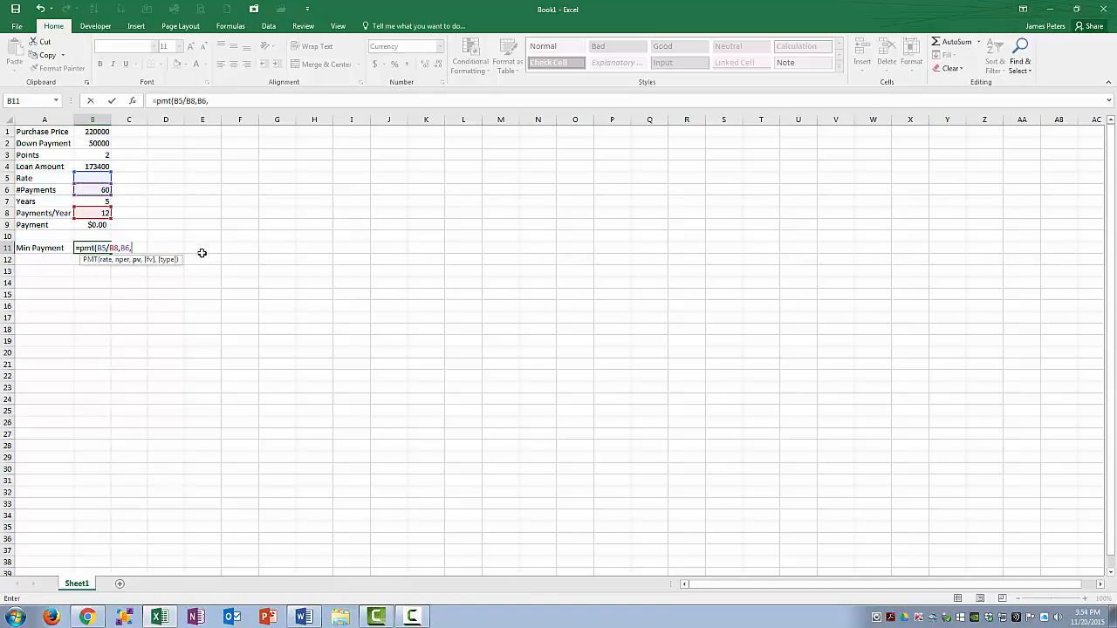
click(99, 166)
key(Return)
key(Up)
double_click(111, 119)
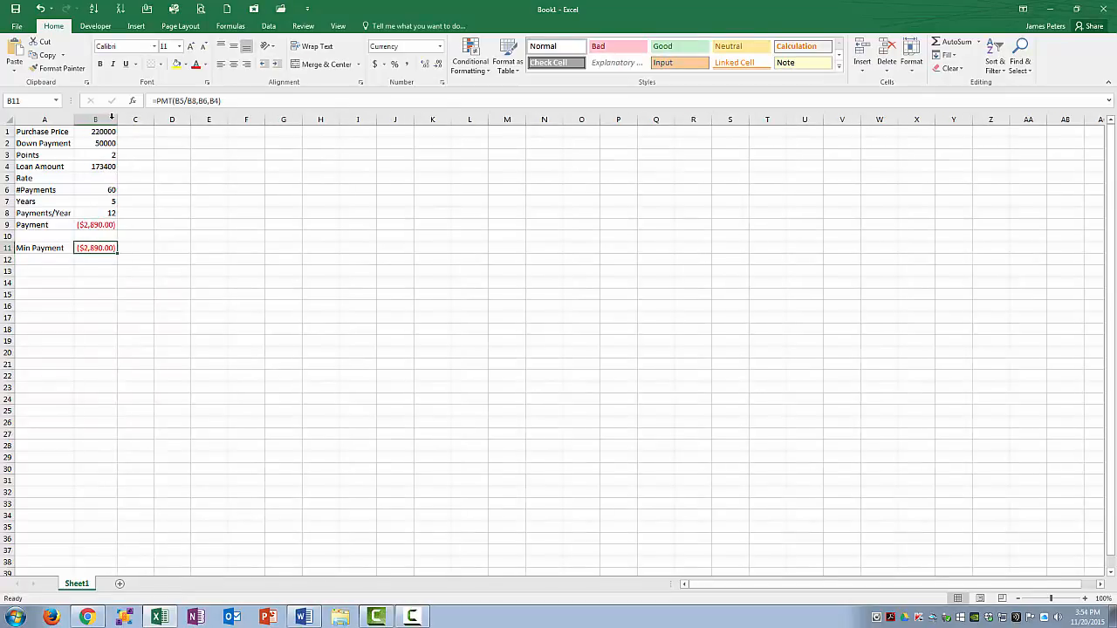
Step: Enter .07 as the Rate in cell B5
click(99, 178)
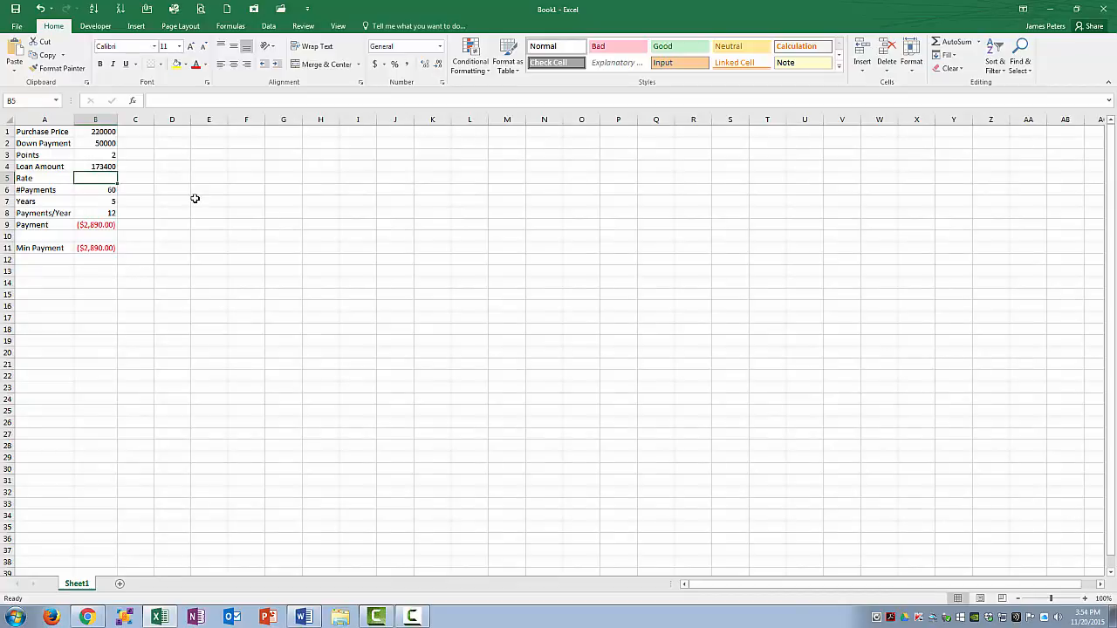
text(.07)
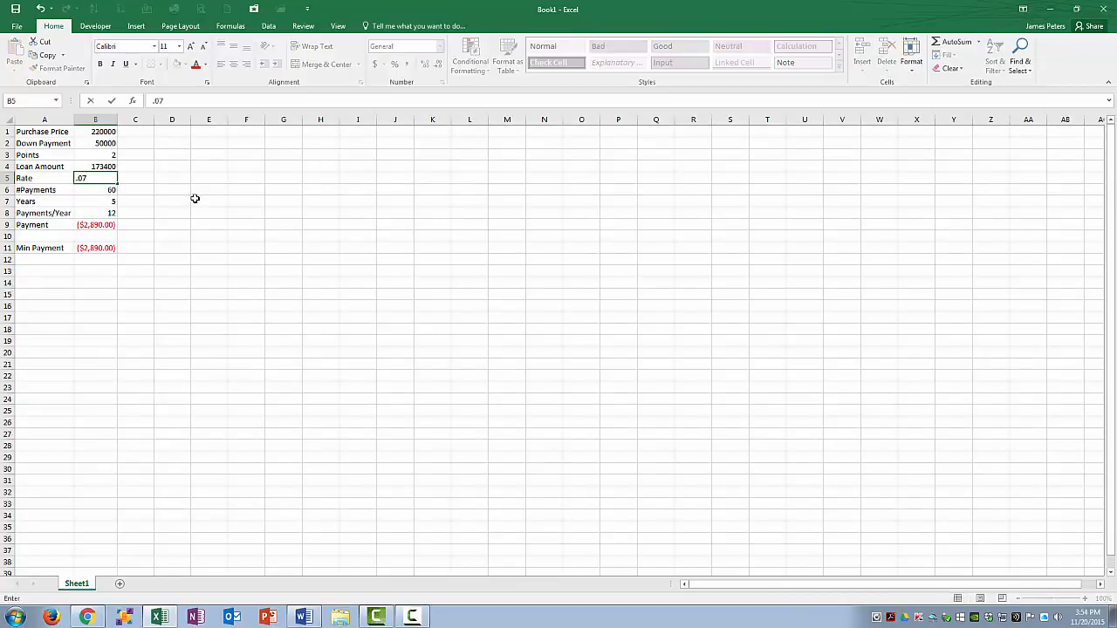
key(Return)
key(Up)
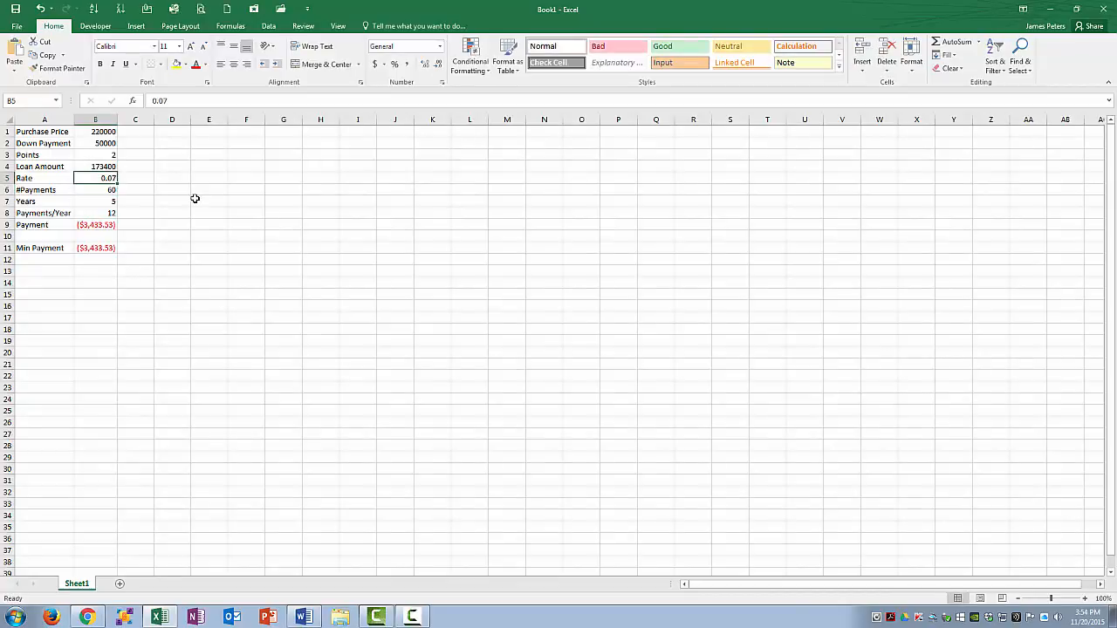
Step: Negate the Min Payment formula in B11 by changing it to =-PMT(B5/B8,B6,B4)
key(Down)
key(Down)
key(Down)
key(Down)
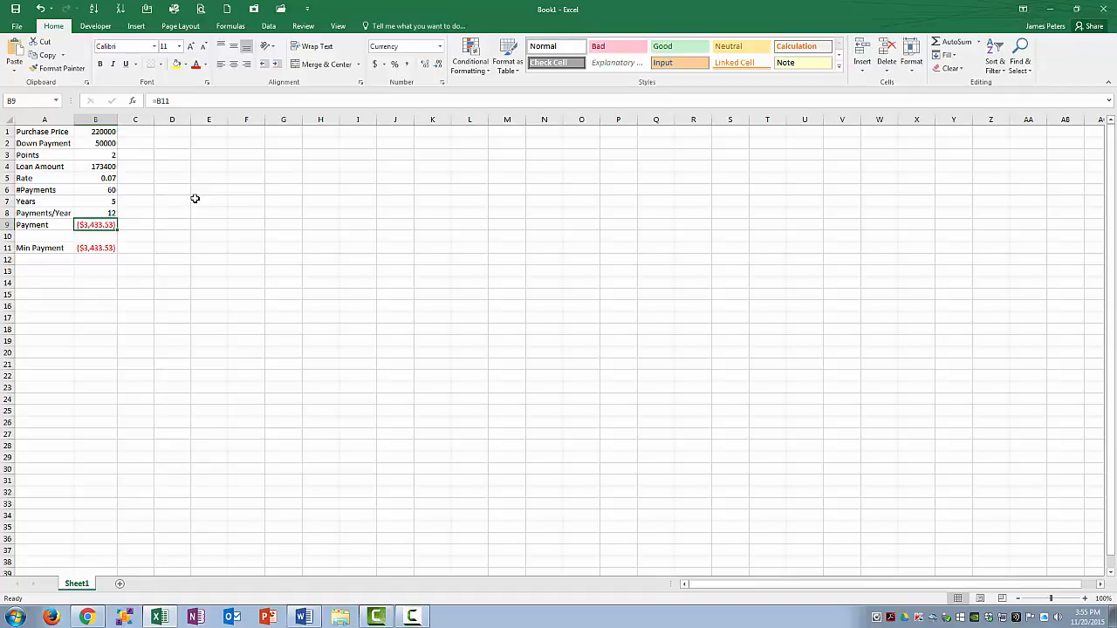
click(109, 249)
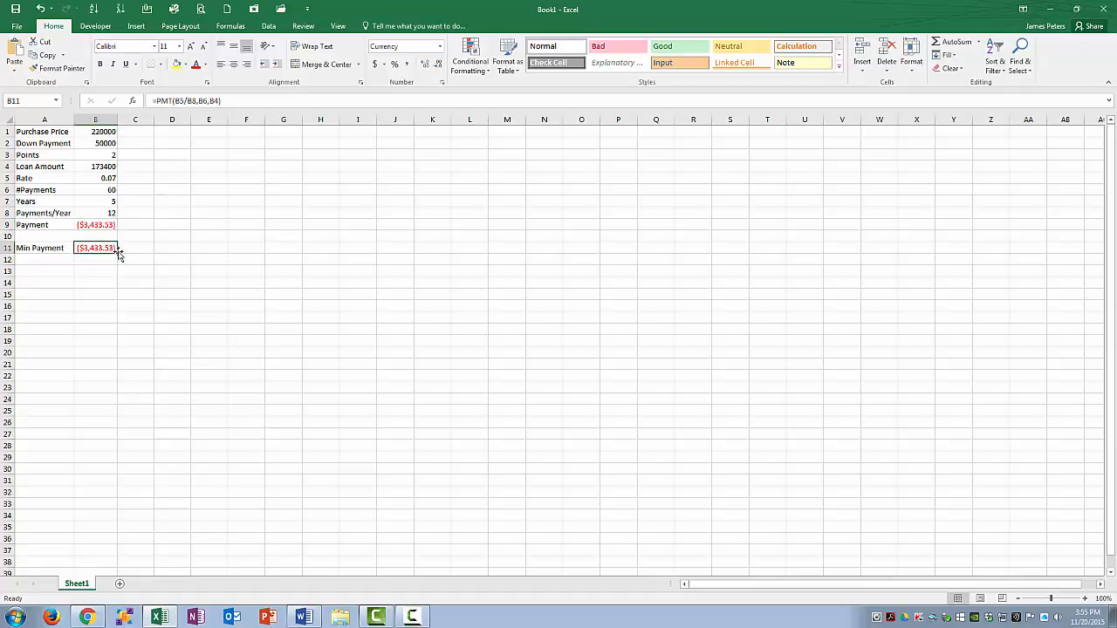
click(157, 100)
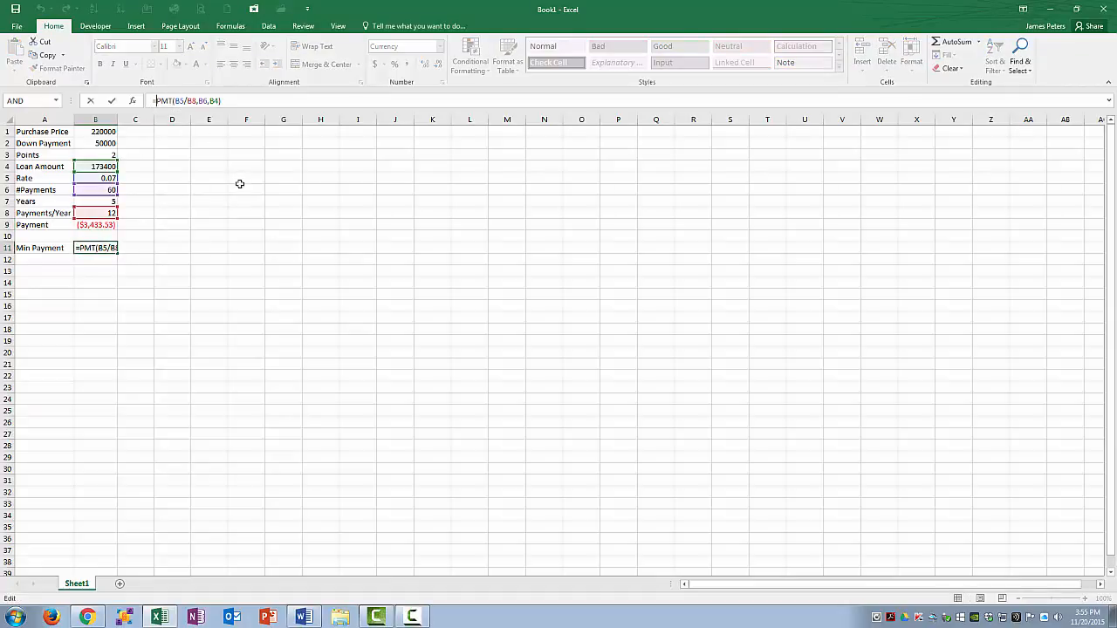
text(-)
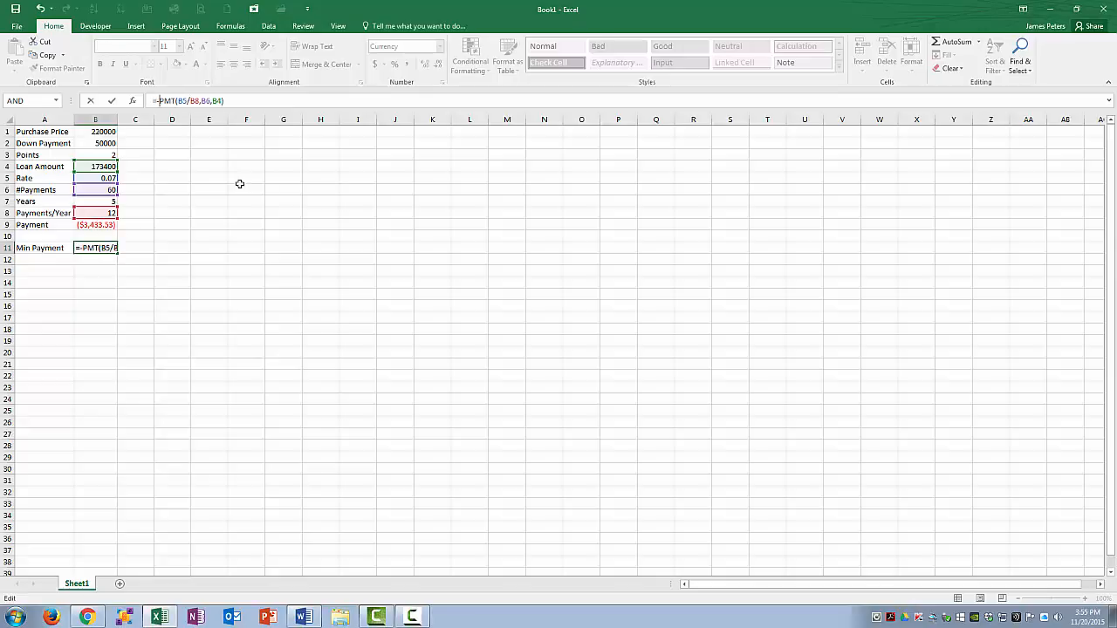
key(Return)
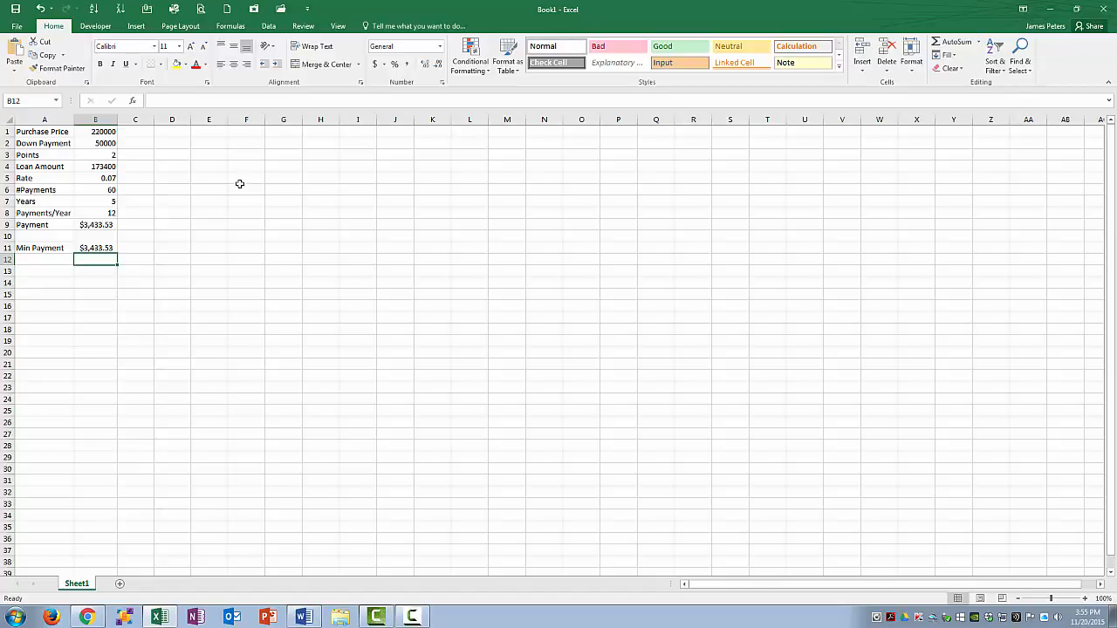
key(Up)
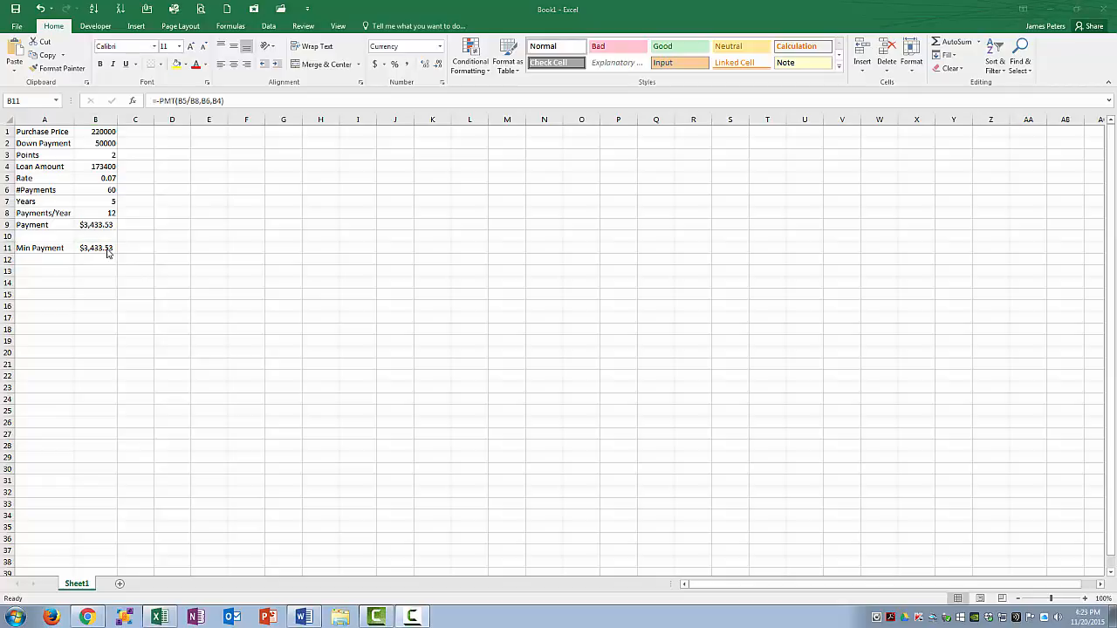
click(107, 249)
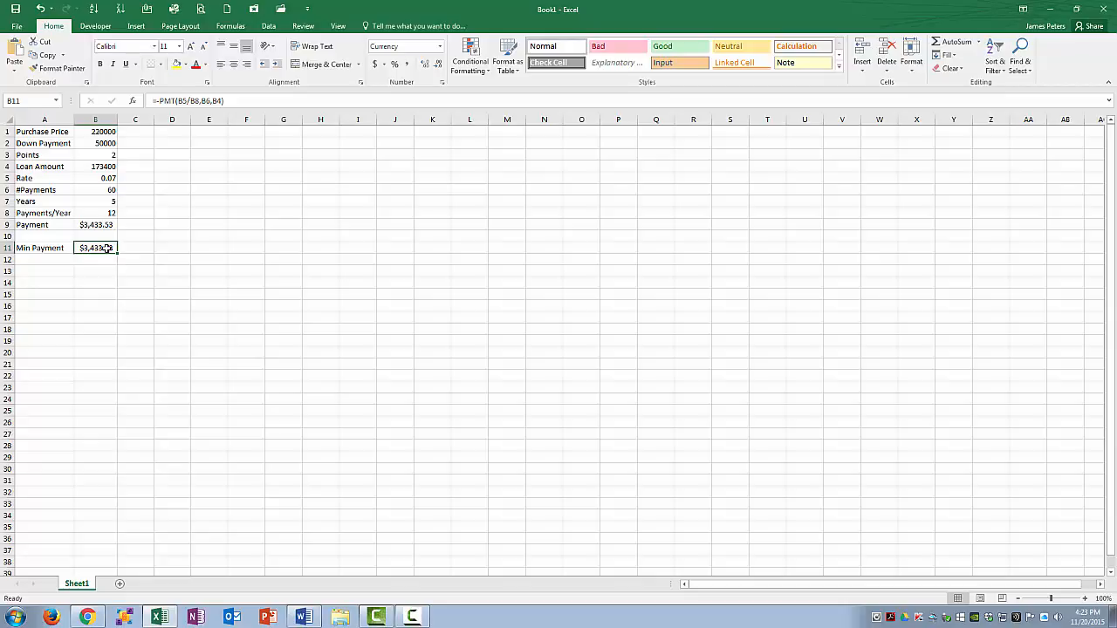
Step: Enter the schedule headers Payment#, Beginning and Interest in cells D1 to F1
click(175, 131)
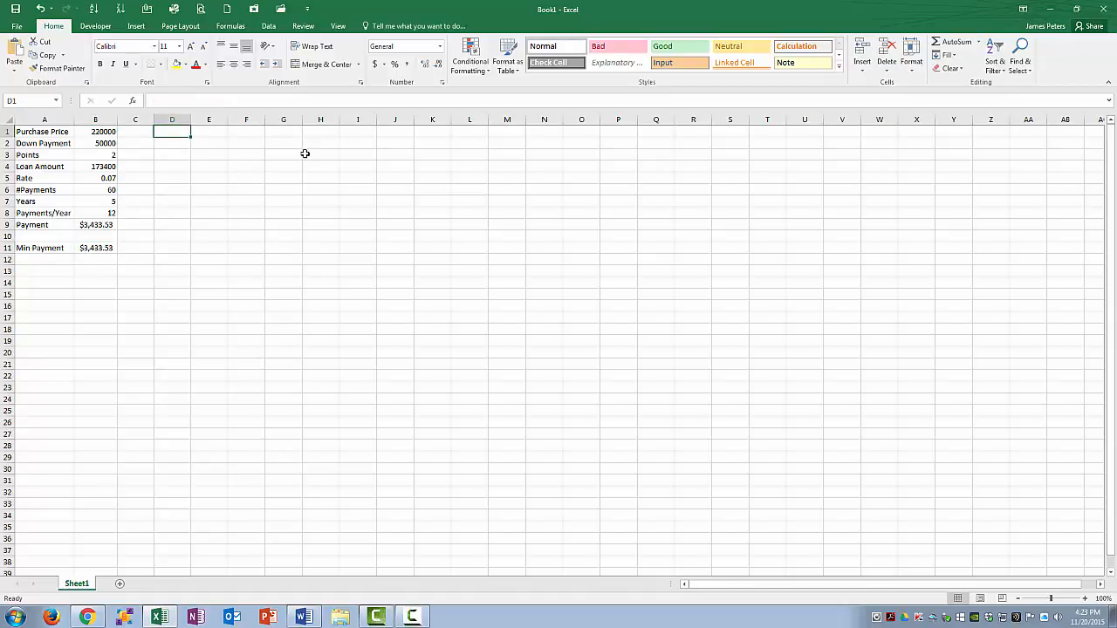
text(Payment#)
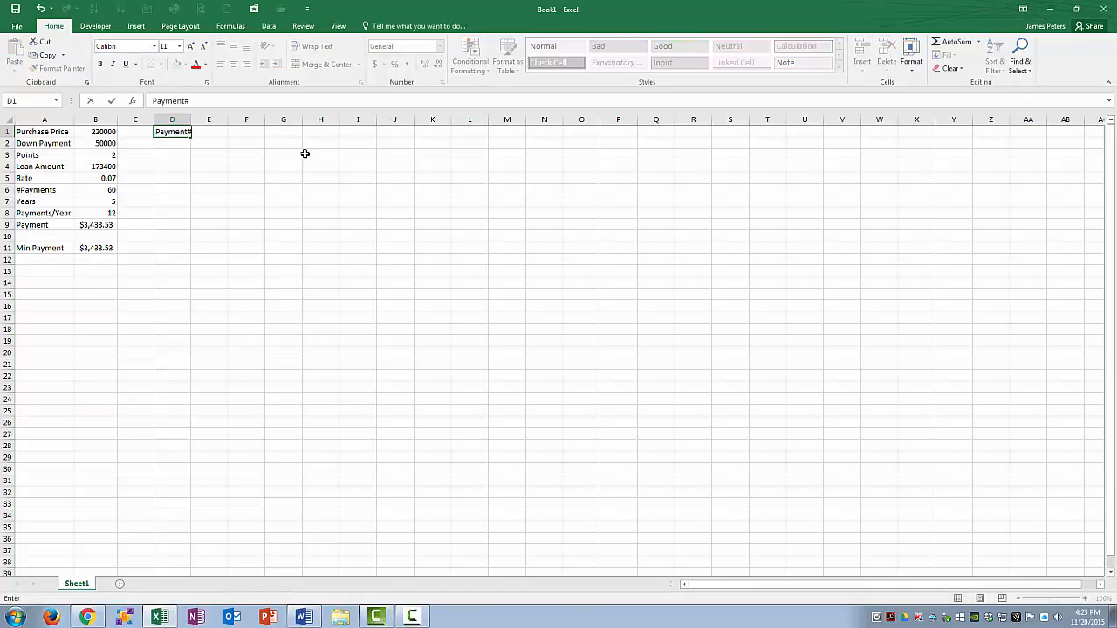
key(Tab)
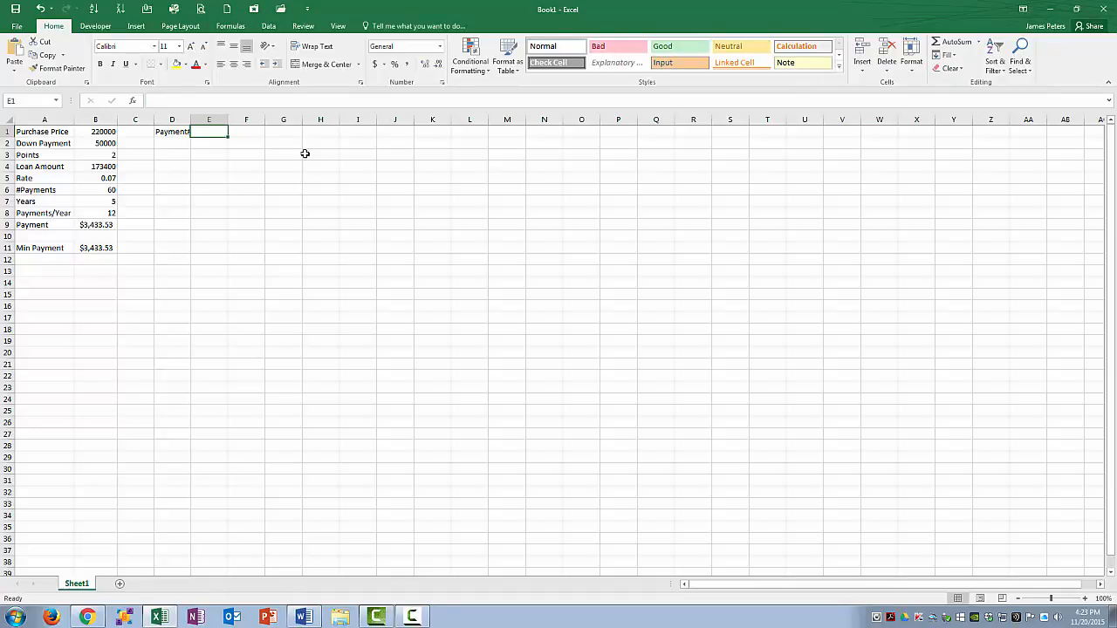
text(Beginn)
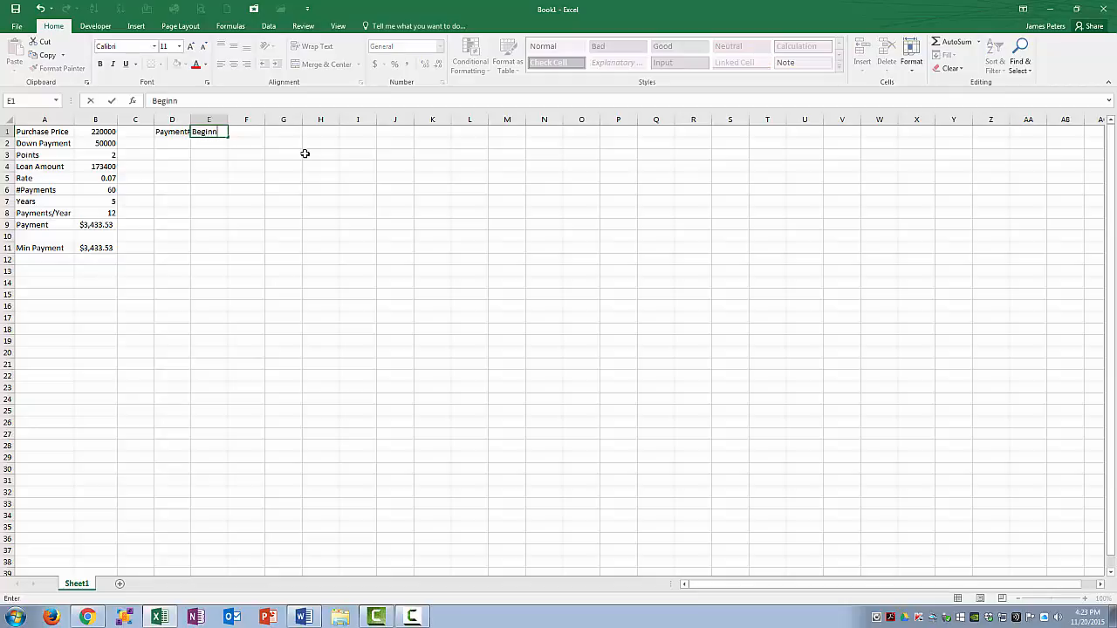
text(ing)
key(Tab)
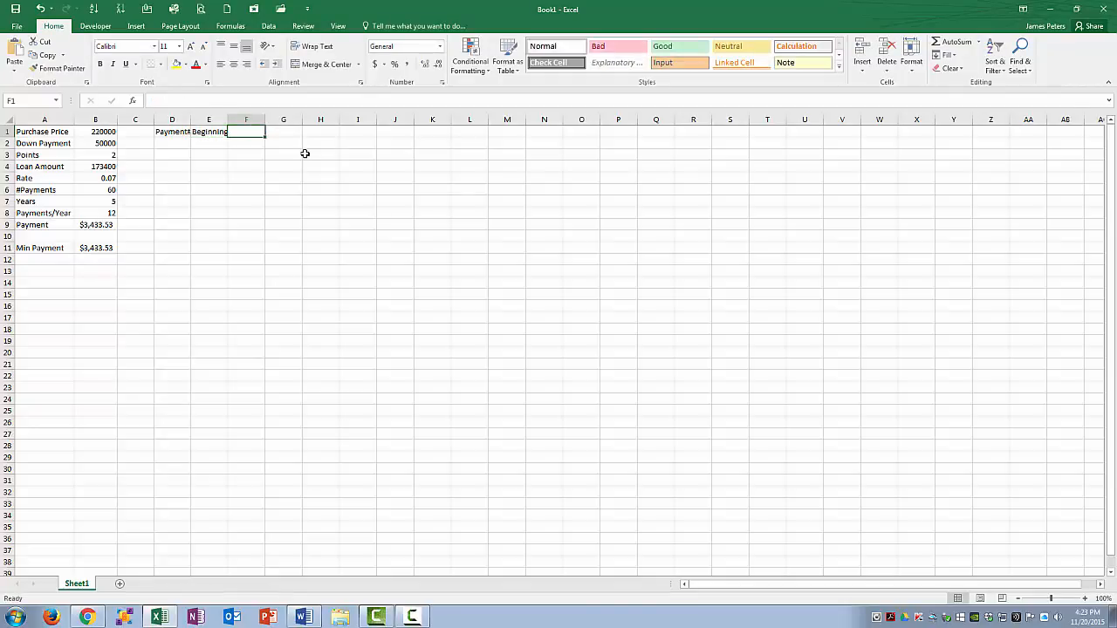
text(Interest)
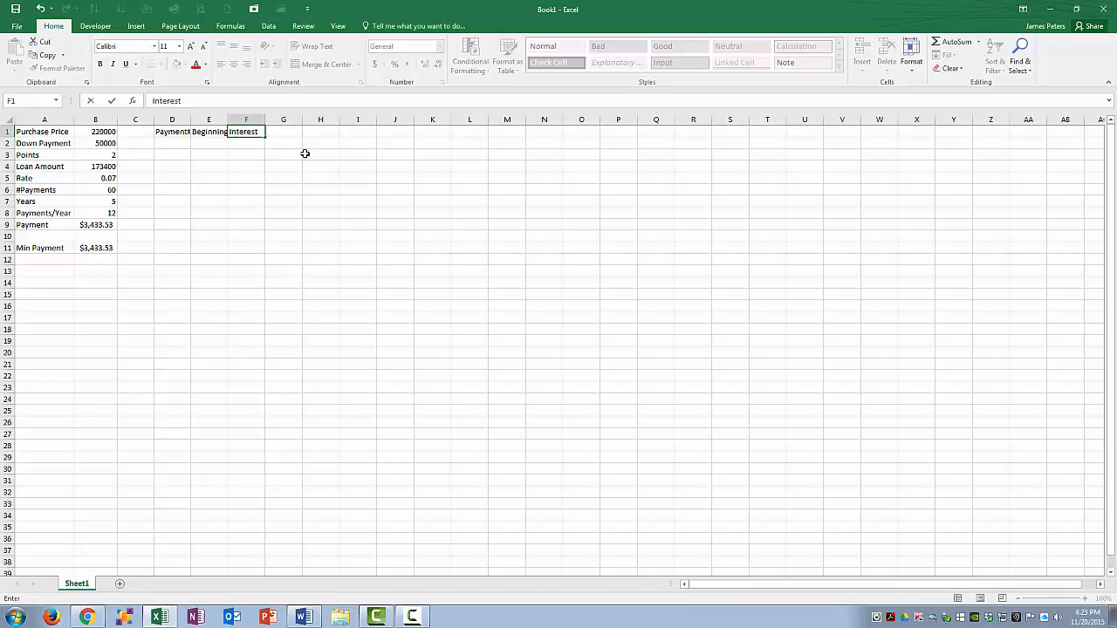
key(Tab)
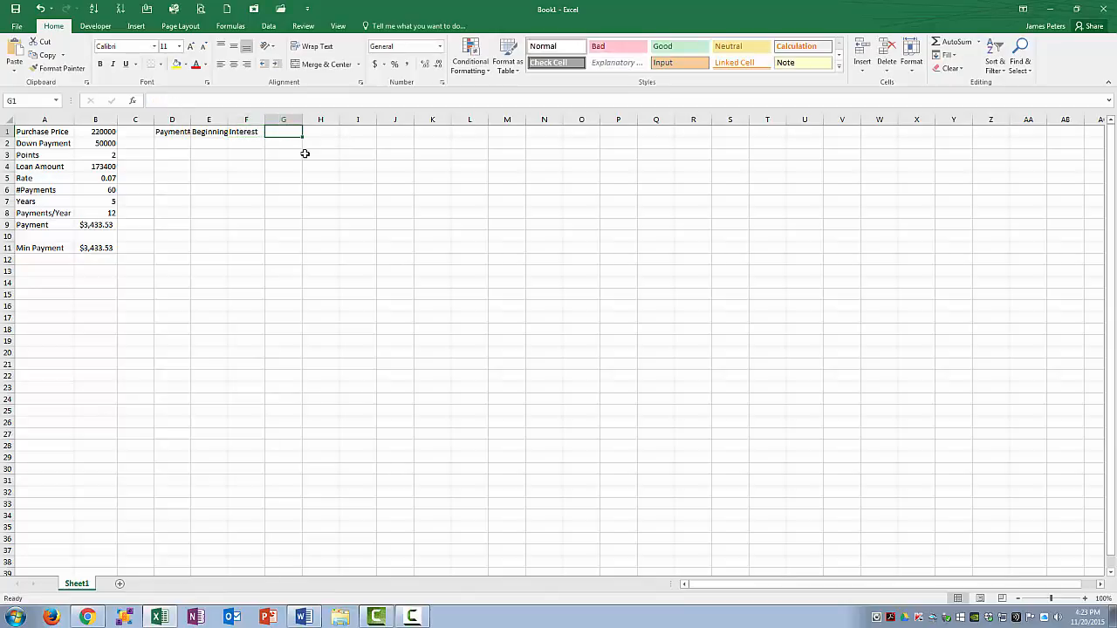
Step: Add the headers Payment, Principal and Ending in G1 to I1 and autofit the widths of columns D through I
text(Payment)
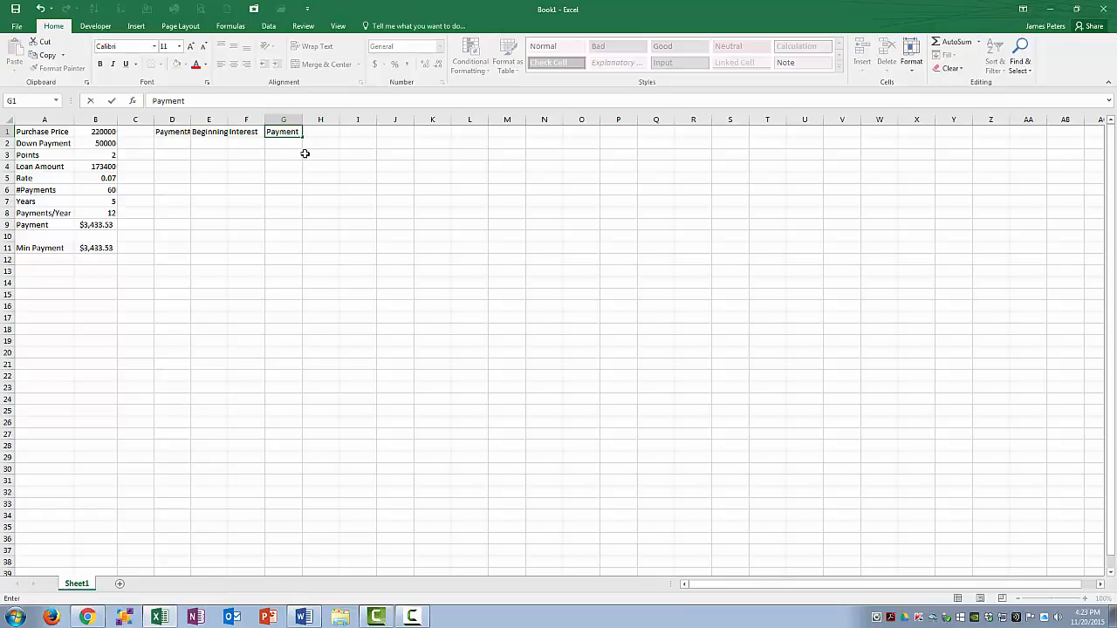
key(Tab)
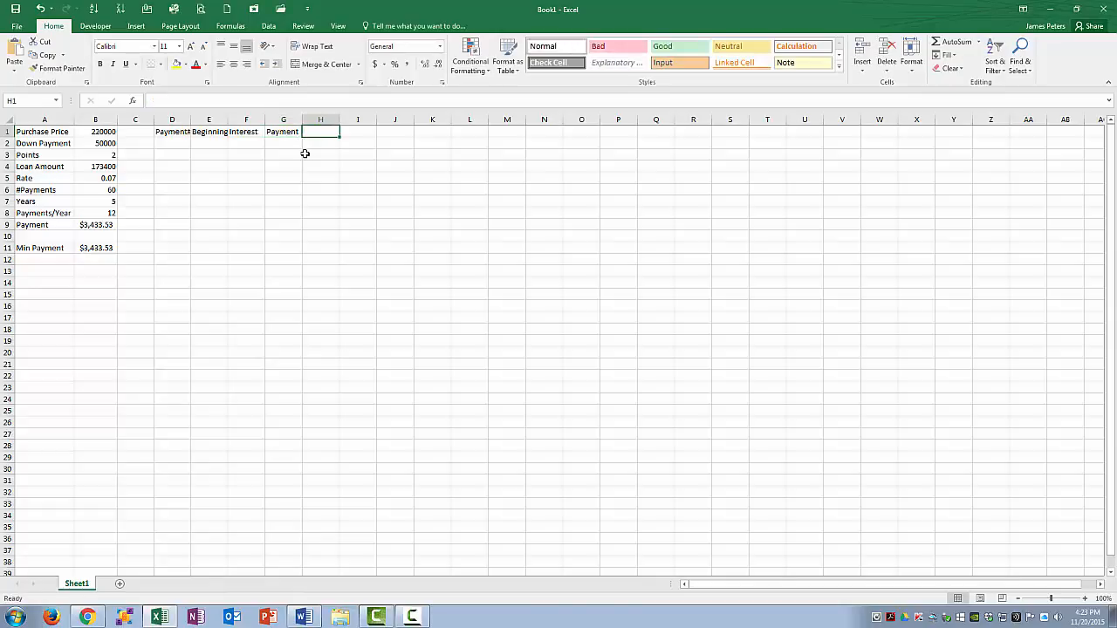
text(Principal)
key(Tab)
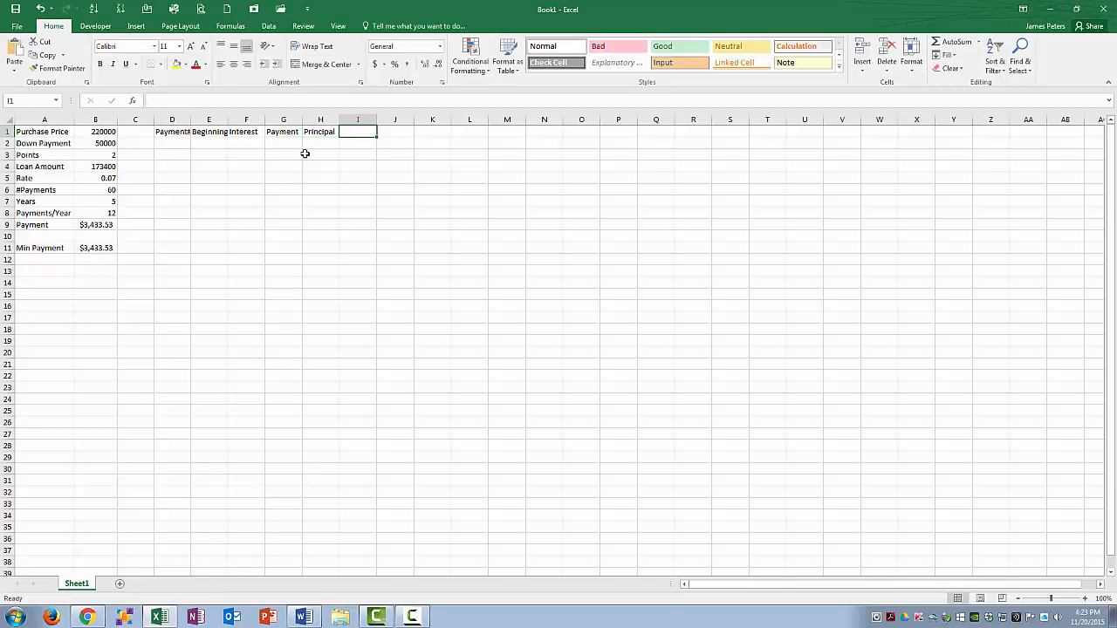
text(Ending)
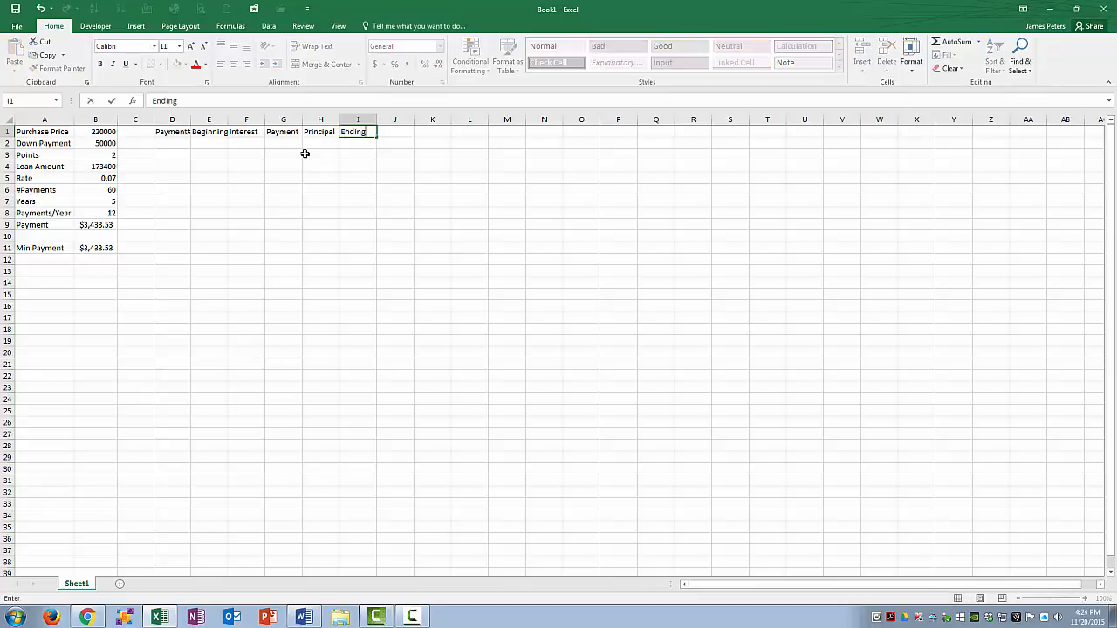
key(Return)
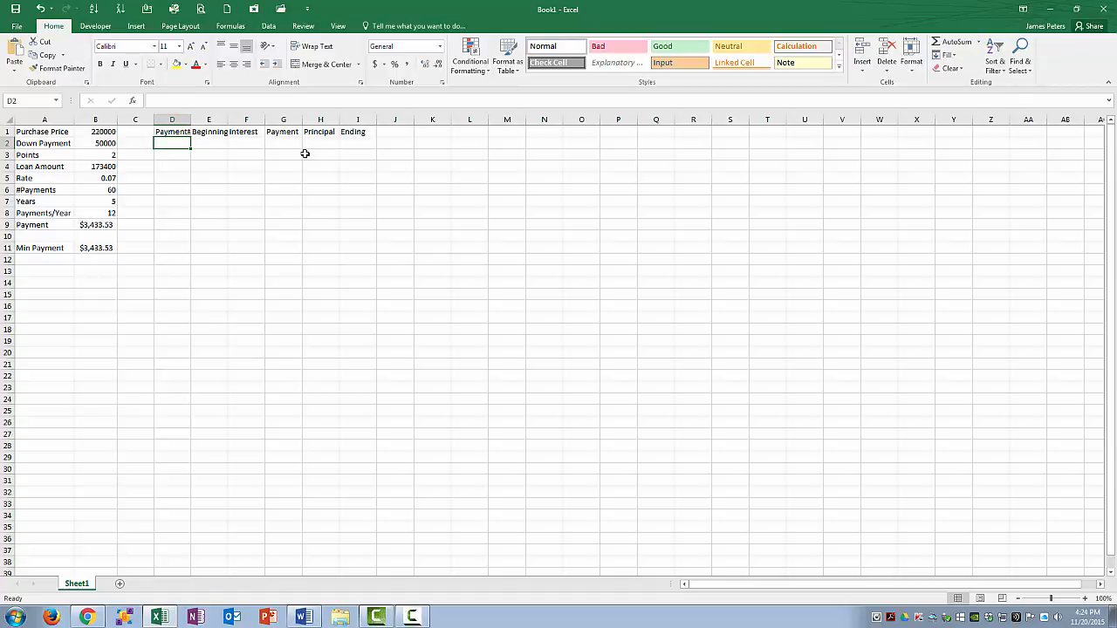
drag(172, 120, 360, 120)
double_click(377, 119)
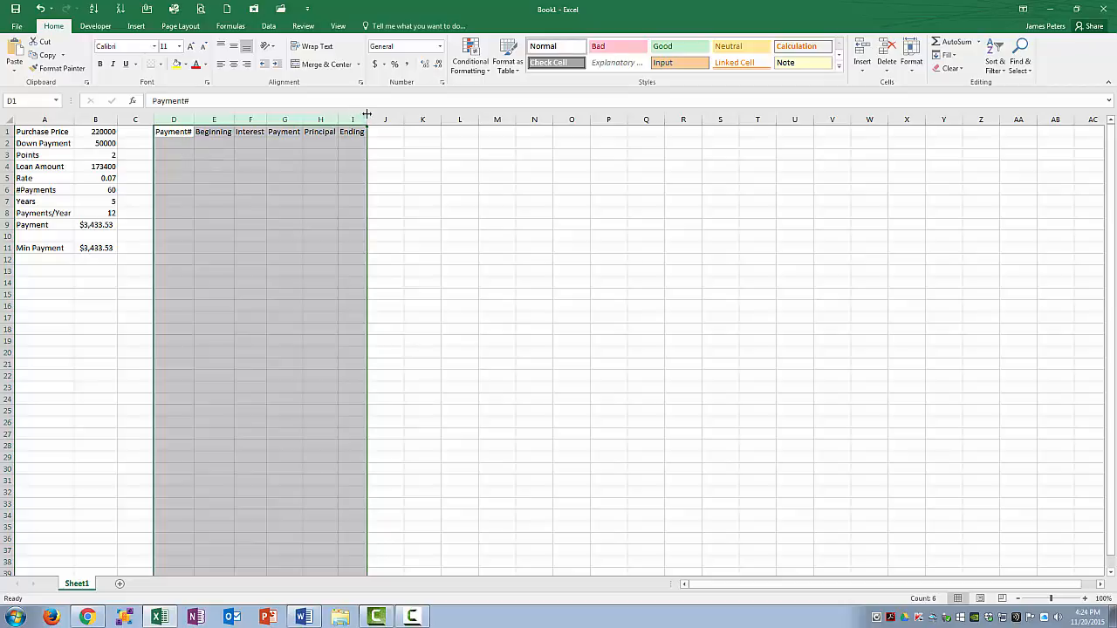
Step: Make schedule columns D through I equally wide, slightly wider than their header text
drag(367, 118, 456, 119)
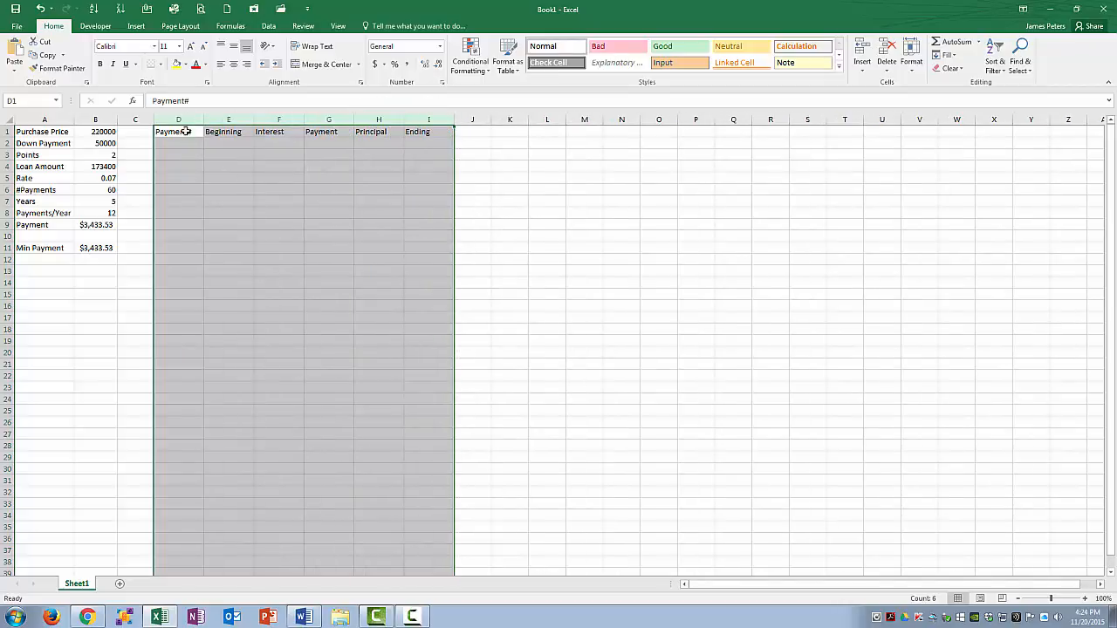
drag(185, 121, 461, 123)
drag(465, 123, 498, 116)
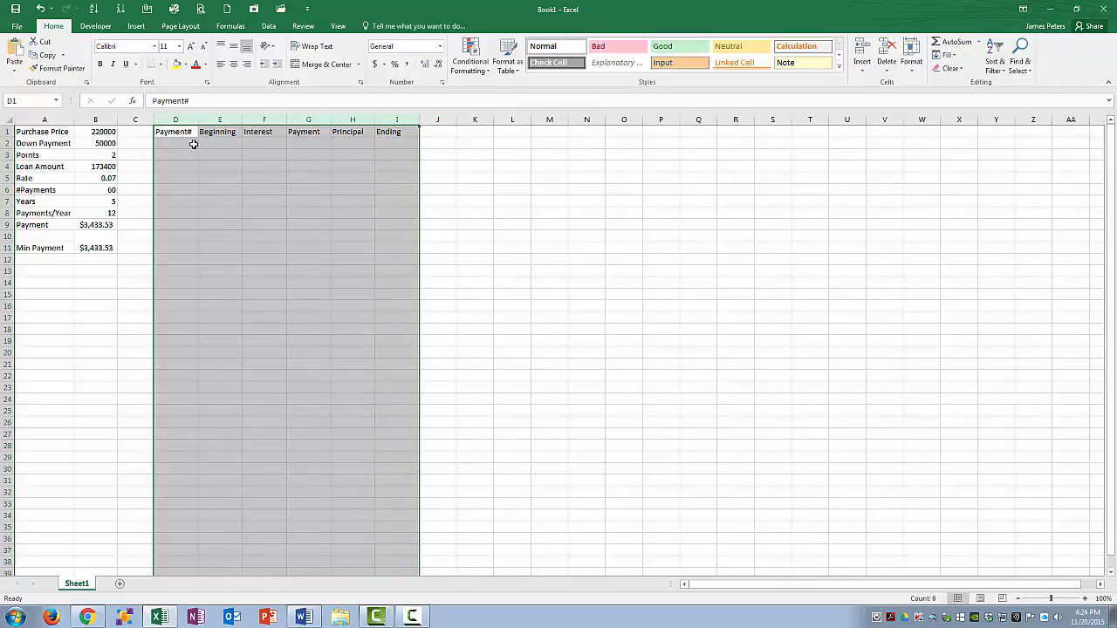
Step: Enter 1 as the first Payment# in D2 and link the Beginning balance in E2 to the Loan Amount in B4
click(188, 146)
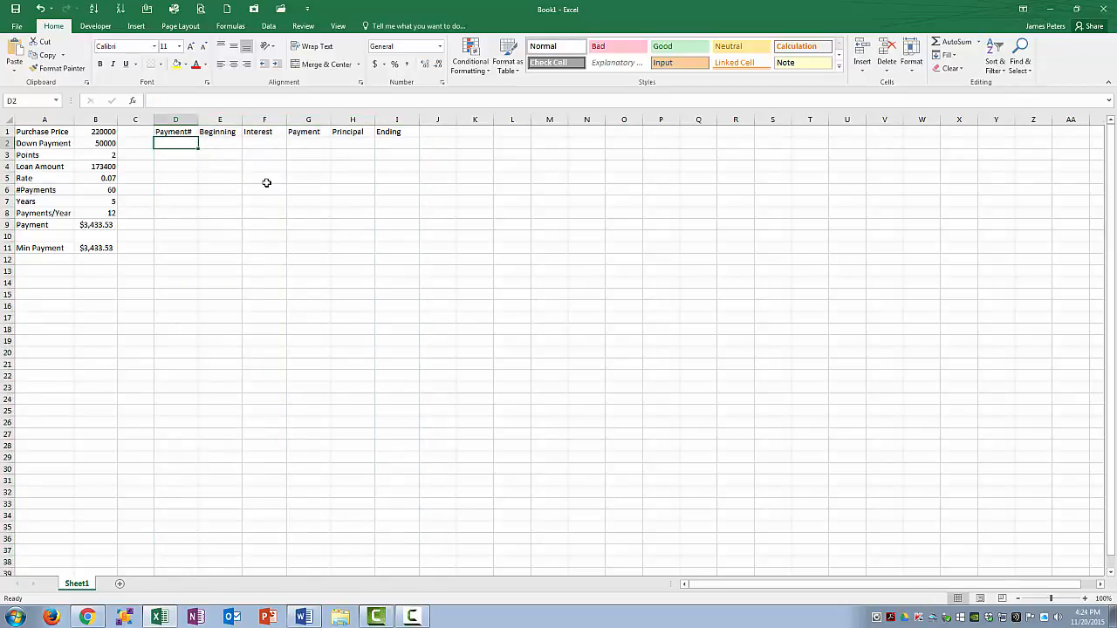
text(1)
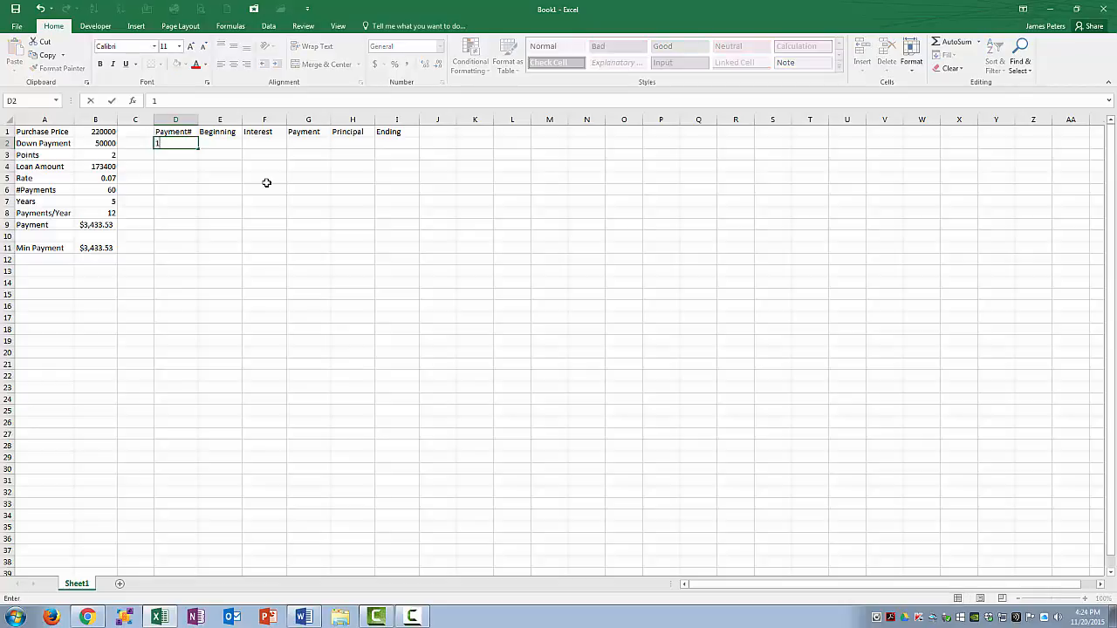
key(Tab)
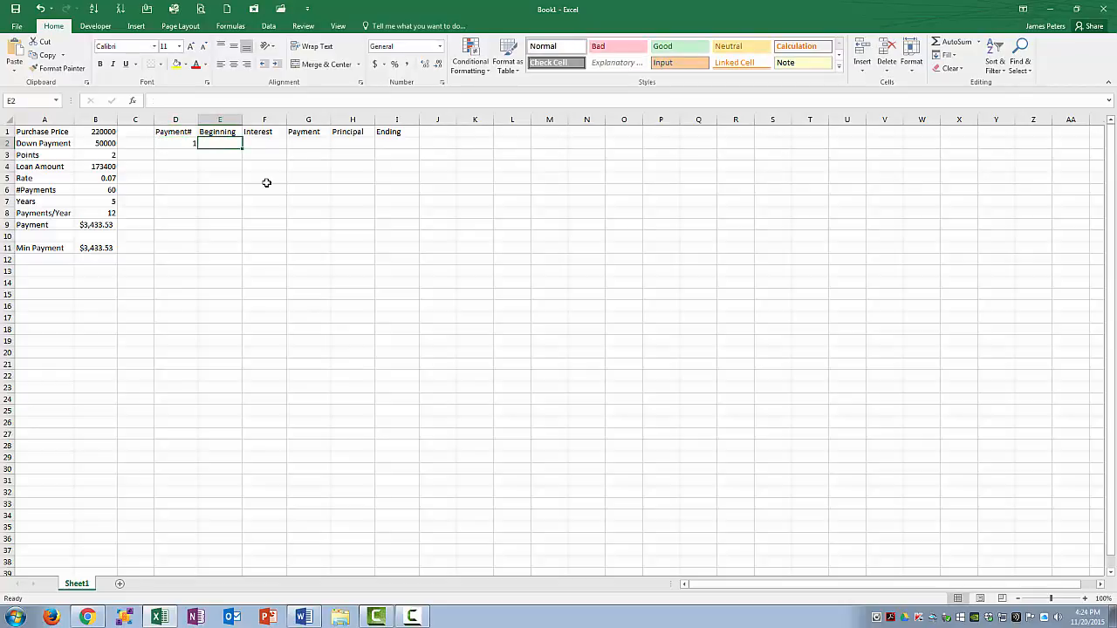
text(=)
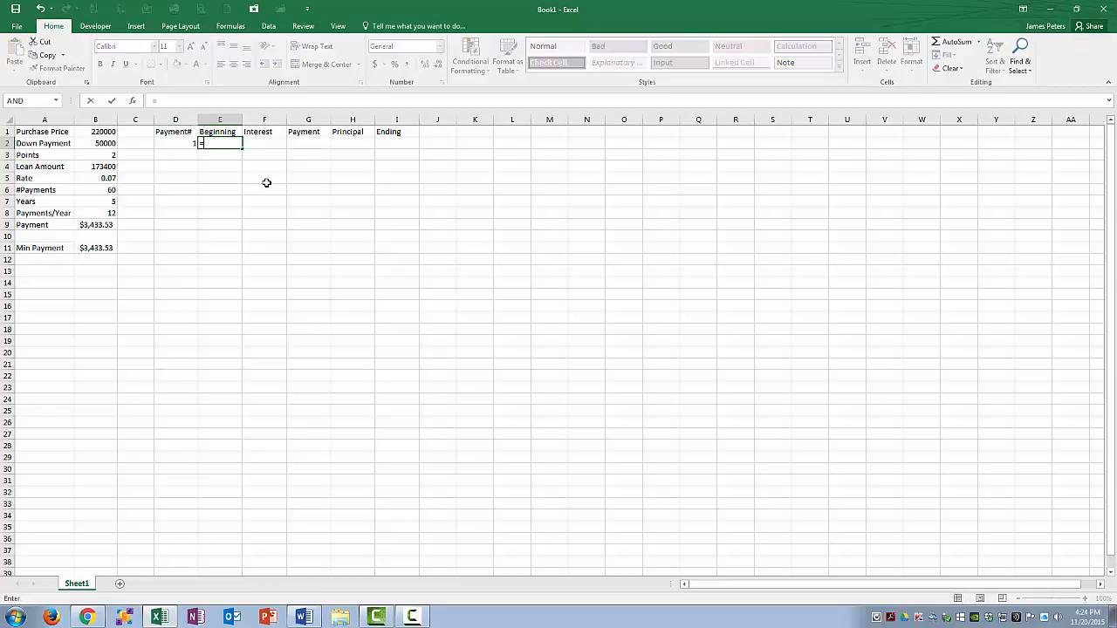
click(106, 165)
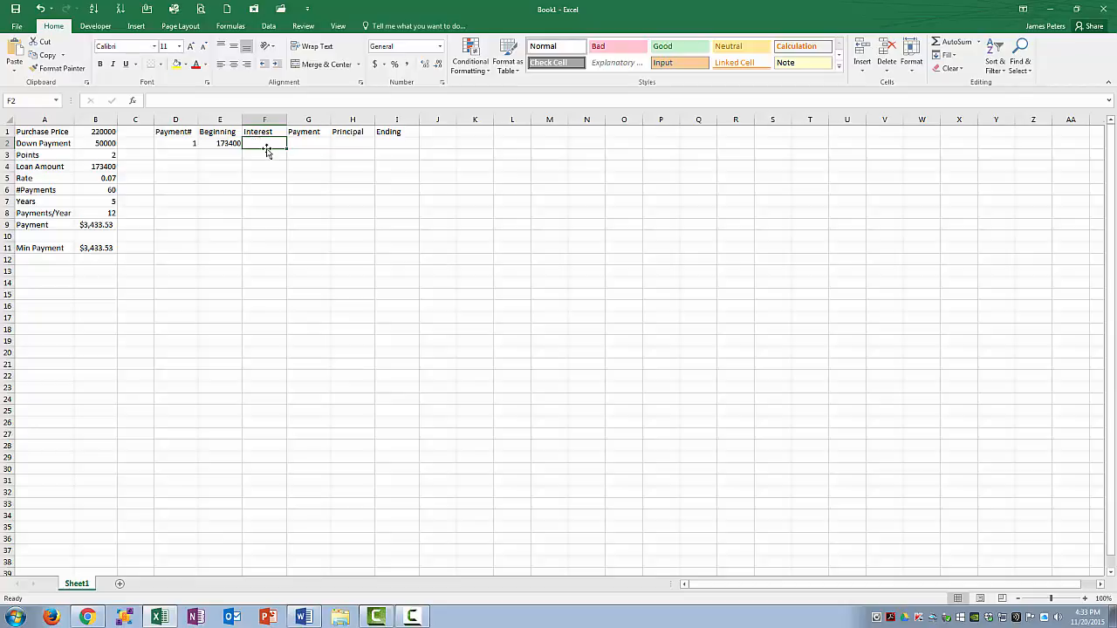
Step: Calculate the first period's Interest in F2 with the formula =B5/B8*E2
text(=)
click(110, 178)
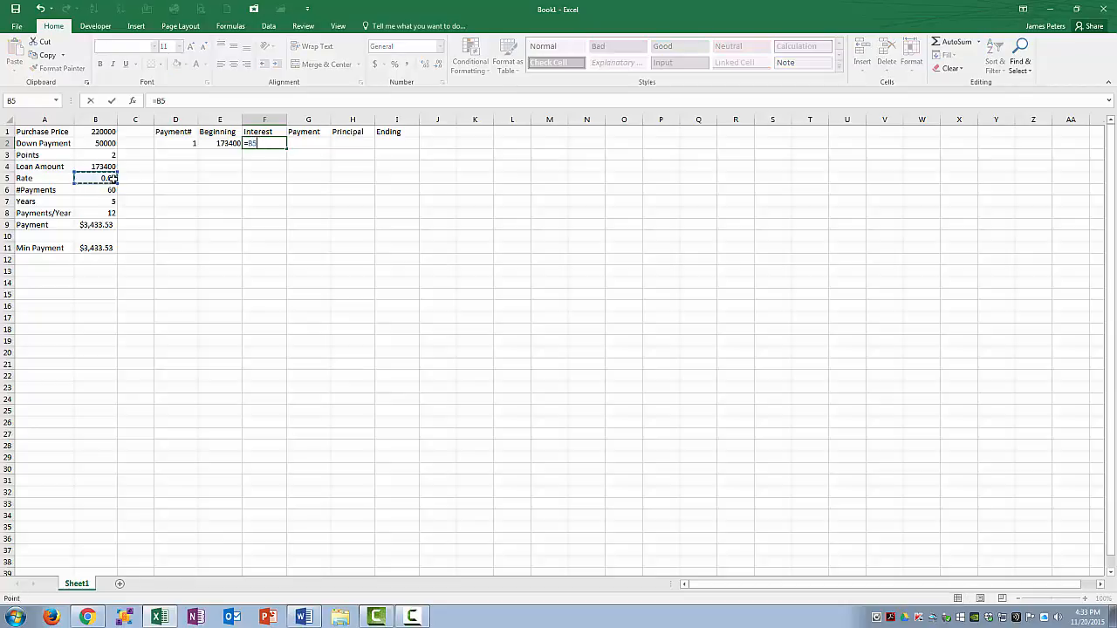
text(/)
click(109, 213)
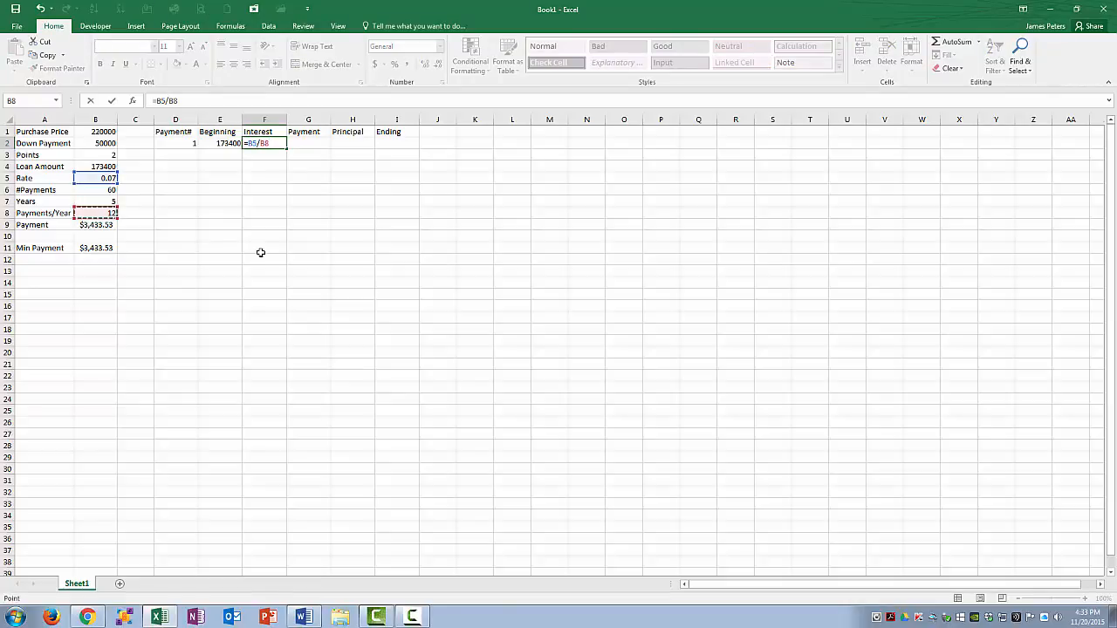
text(*)
click(218, 143)
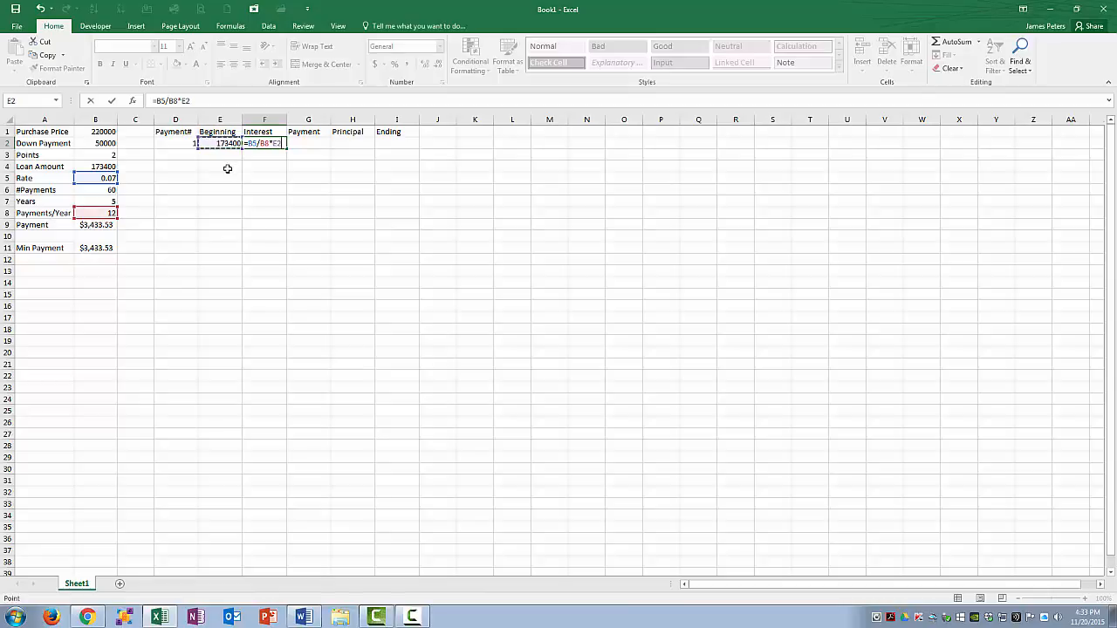
key(Return)
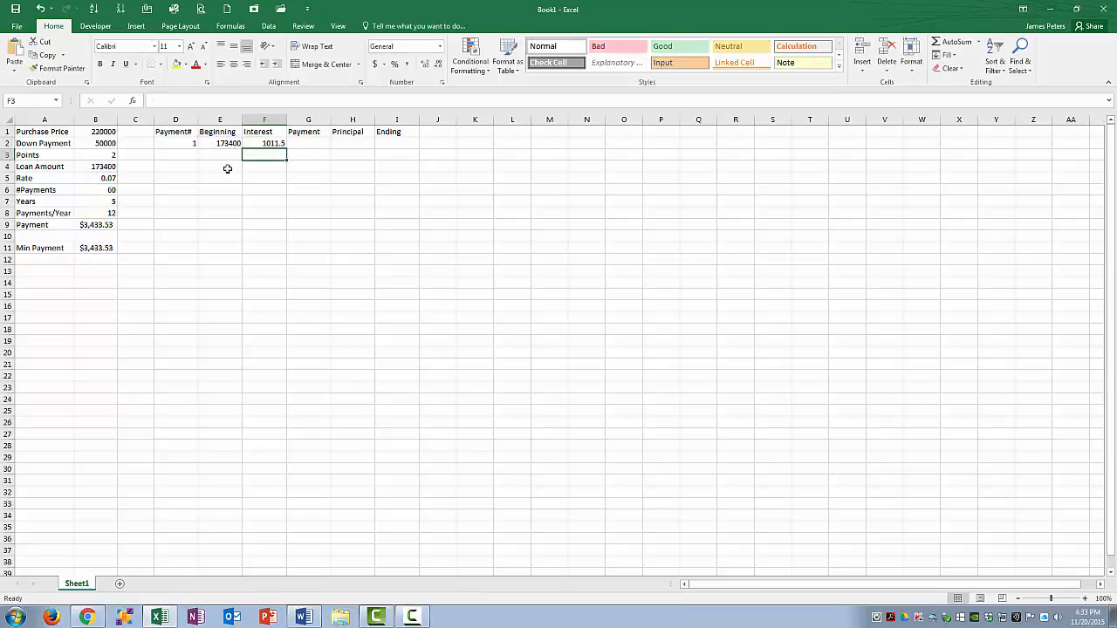
Step: Link the first Payment in G2 to the Payment amount with the formula =B9
click(319, 143)
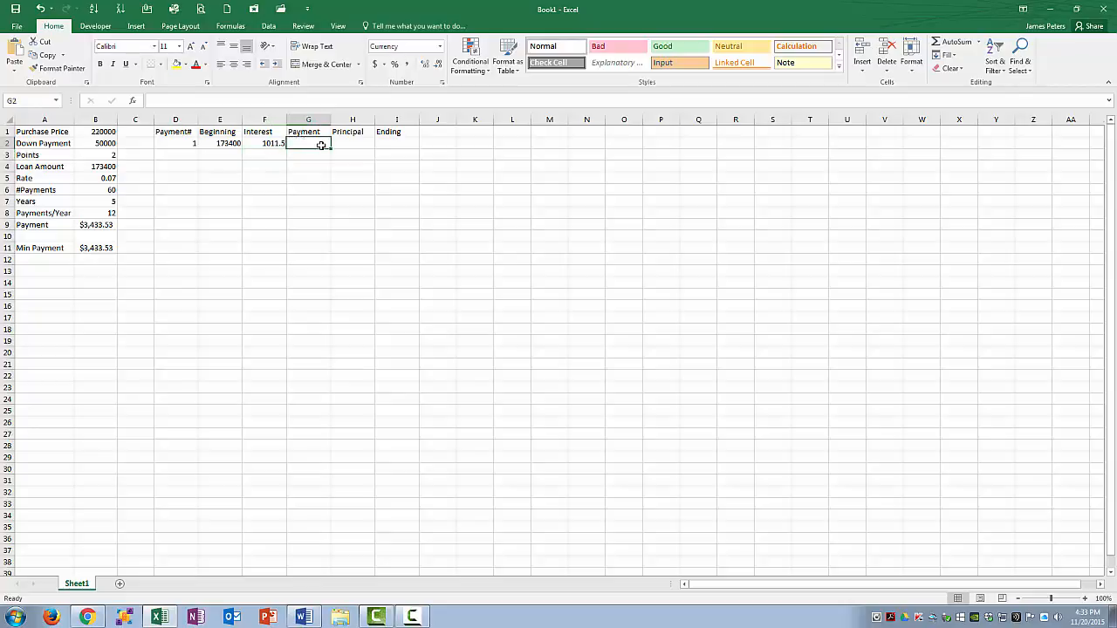
text(=)
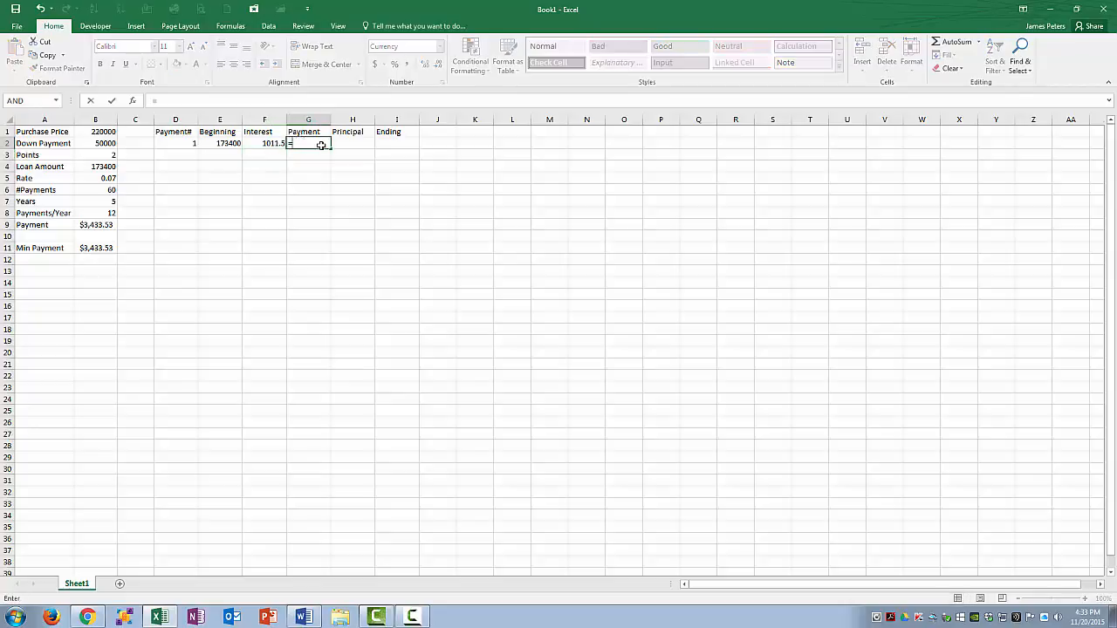
click(111, 225)
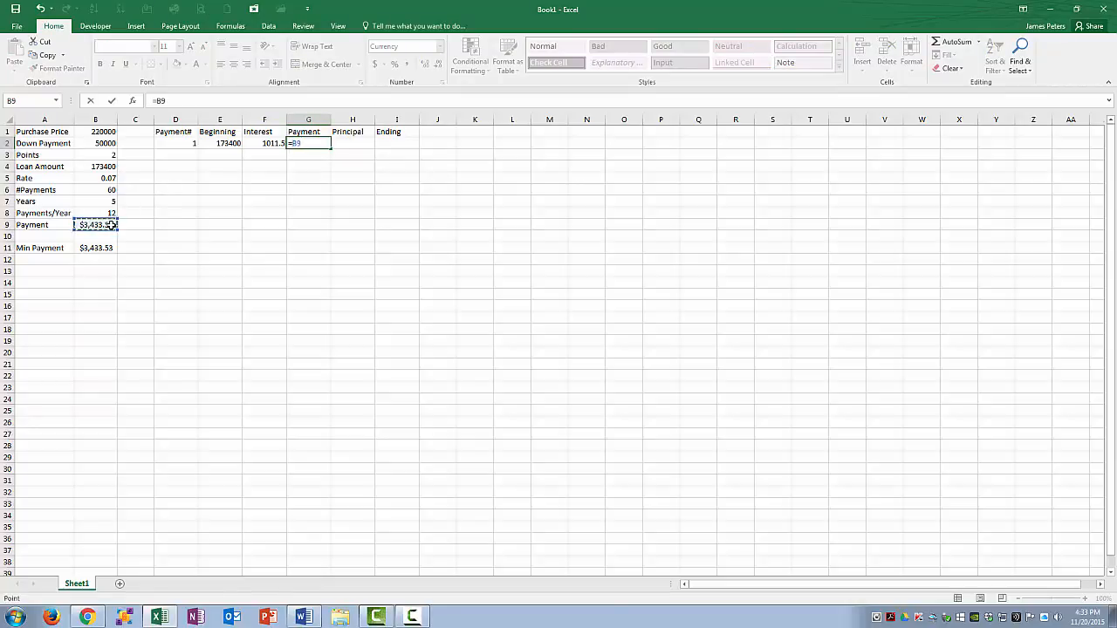
key(Return)
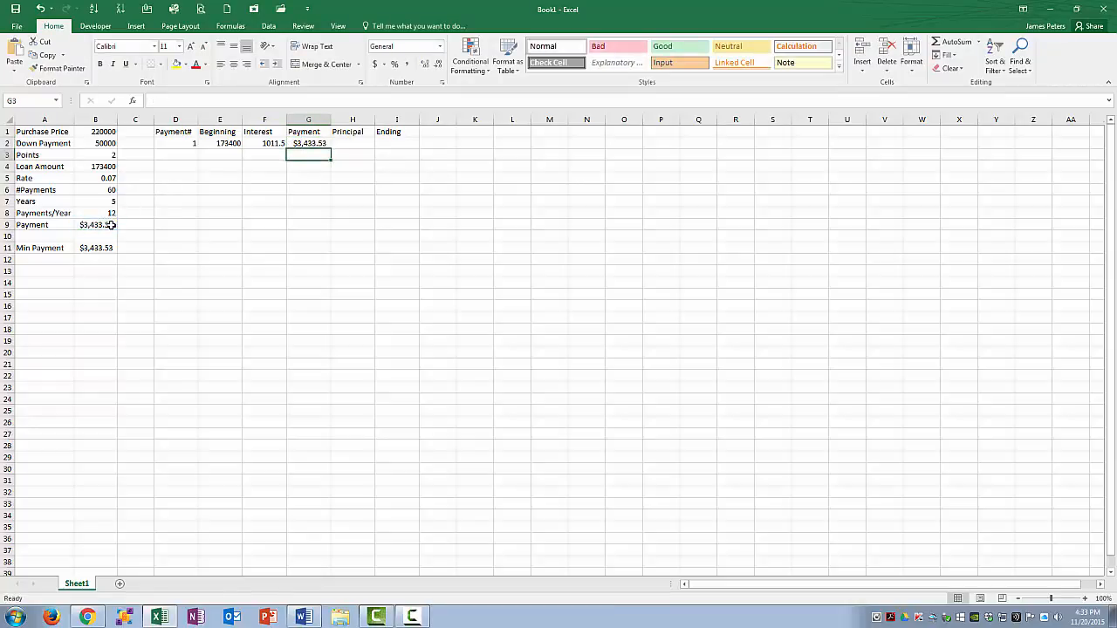
Step: Calculate the first Principal in H2 by subtracting the Interest in F2 from the Payment in G2
click(362, 141)
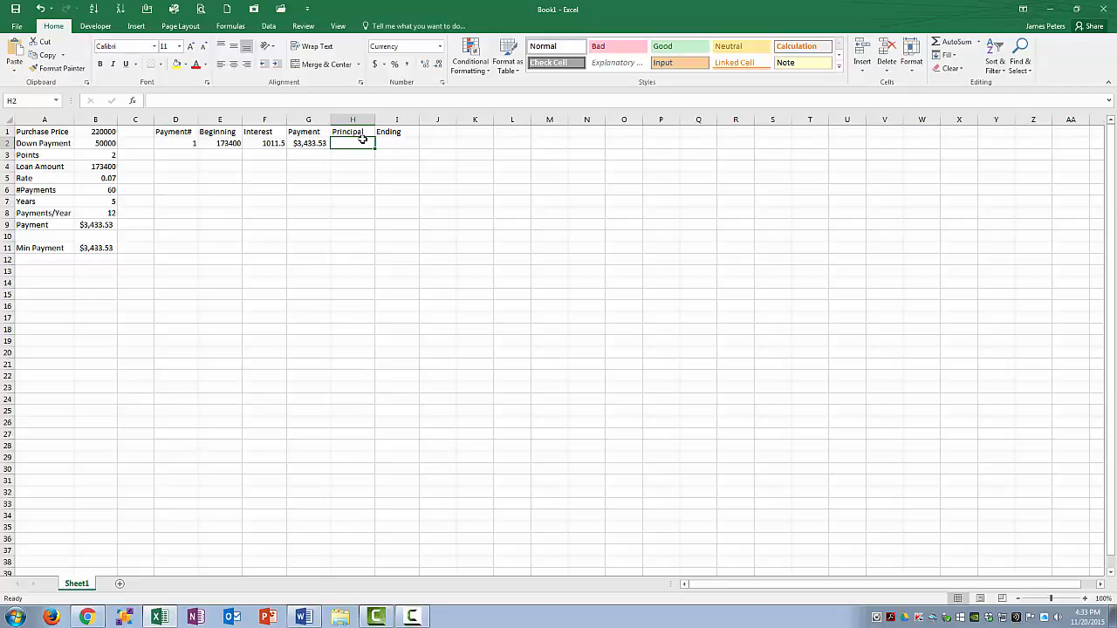
text(=)
key(Left)
text(-)
key(Left)
key(Left)
key(Return)
click(362, 141)
Step: Calculate the Ending balance in I2 as Beginning E2 minus Principal H2, and autofit column I
click(392, 143)
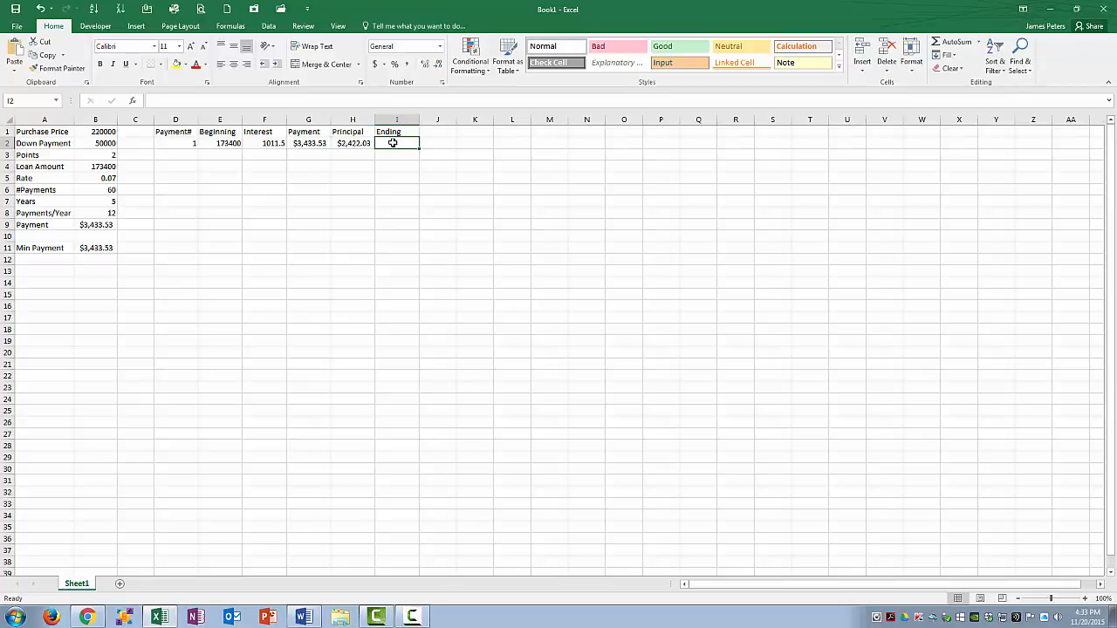
text(=)
key(Left)
key(Left)
key(Left)
key(Left)
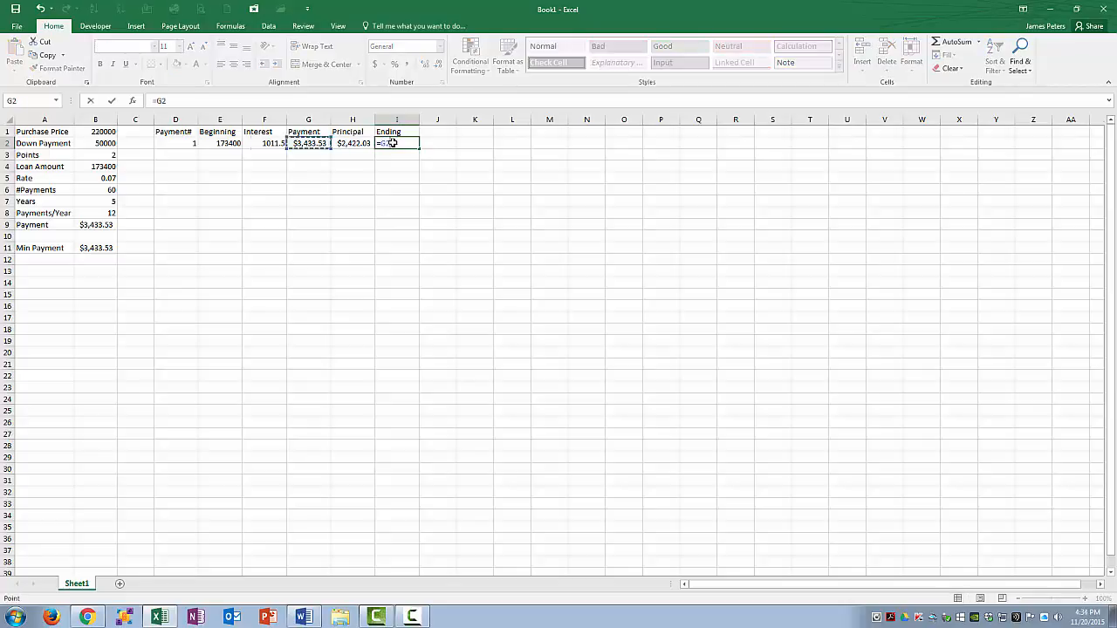
text(-)
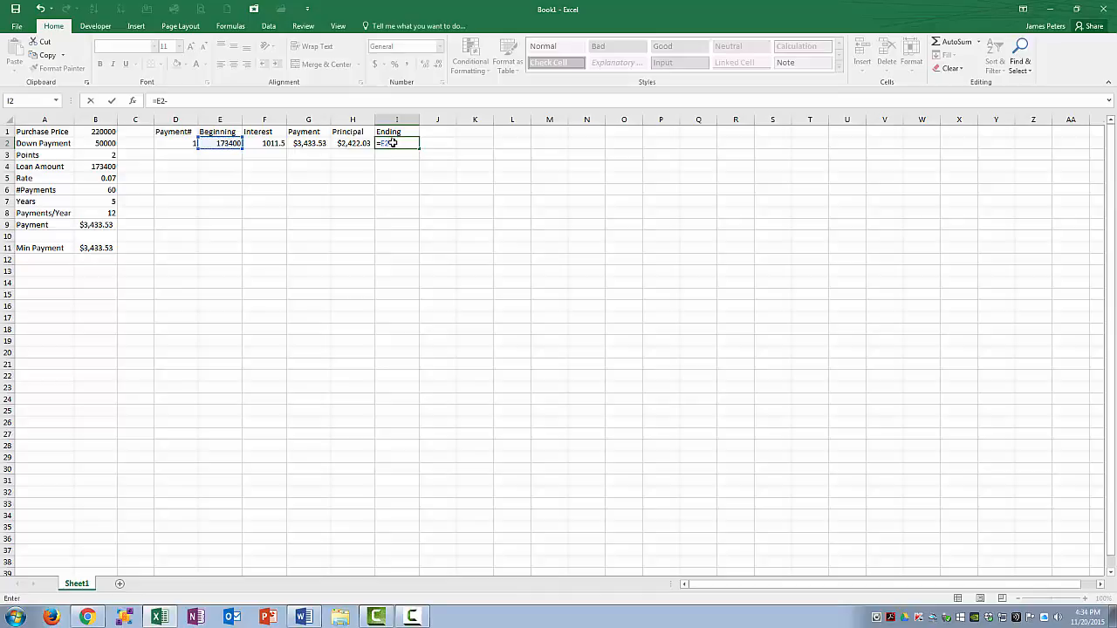
key(Left)
key(Return)
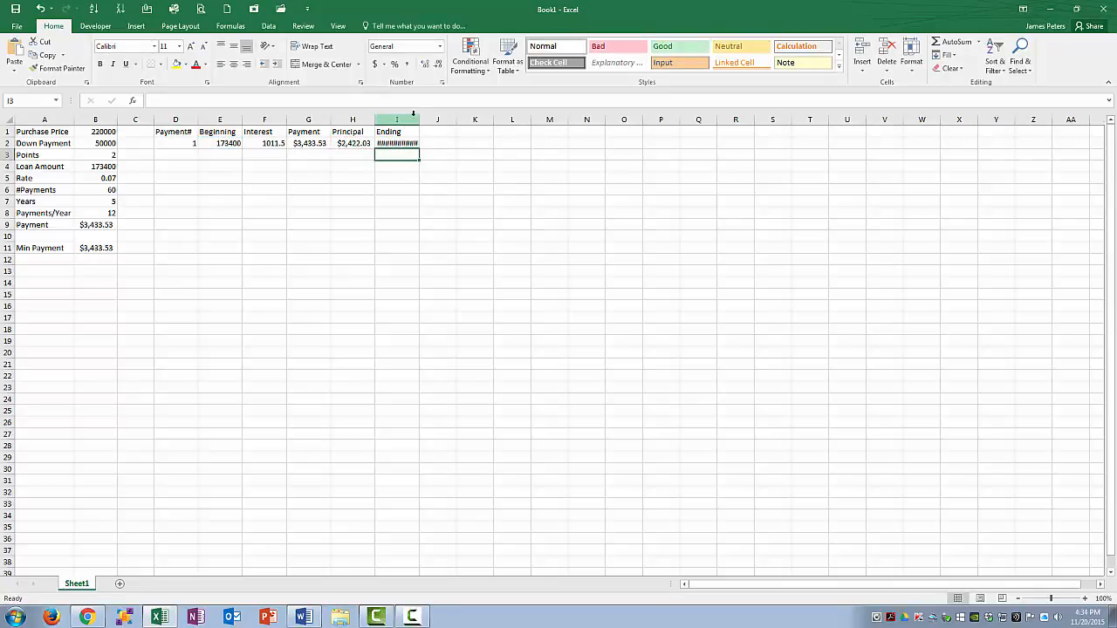
double_click(419, 112)
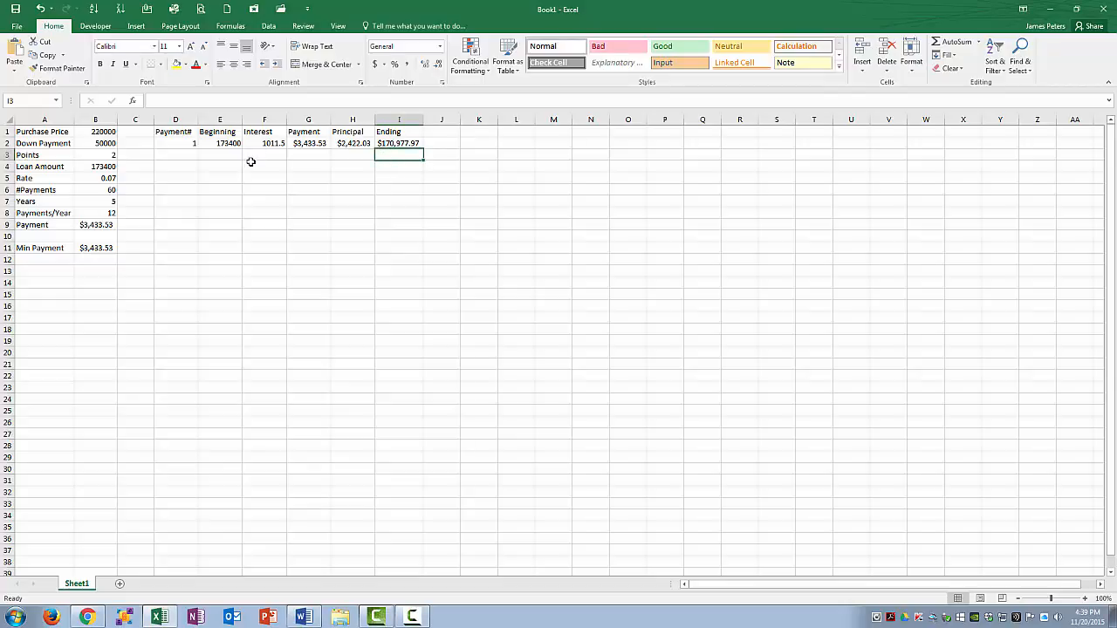
Step: Number the second payment in D3 with the formula =D2+1
click(191, 152)
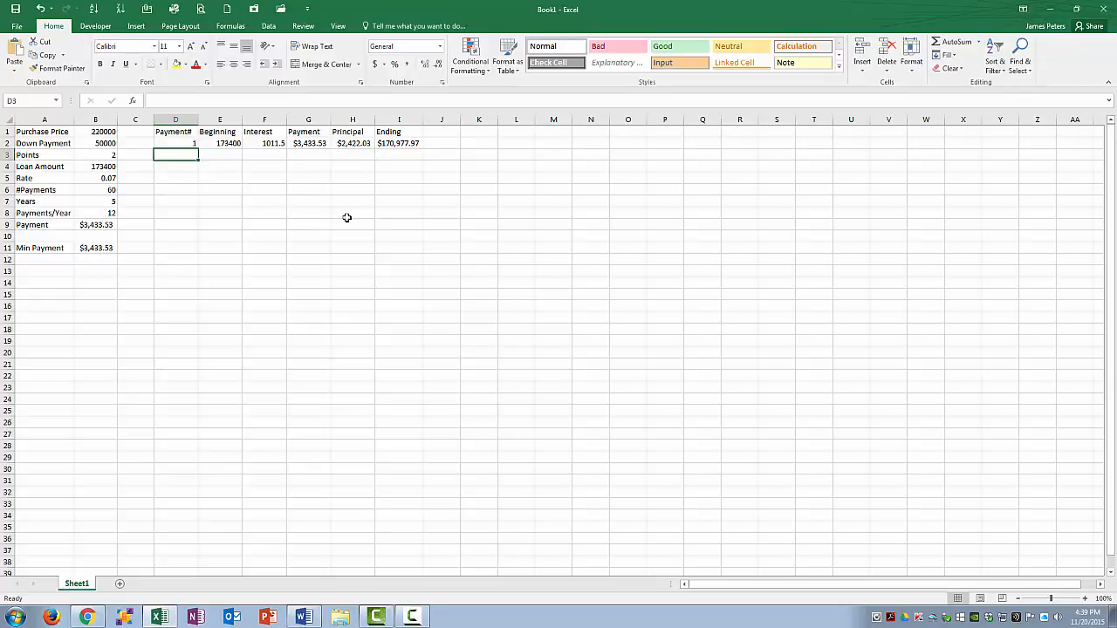
text(=)
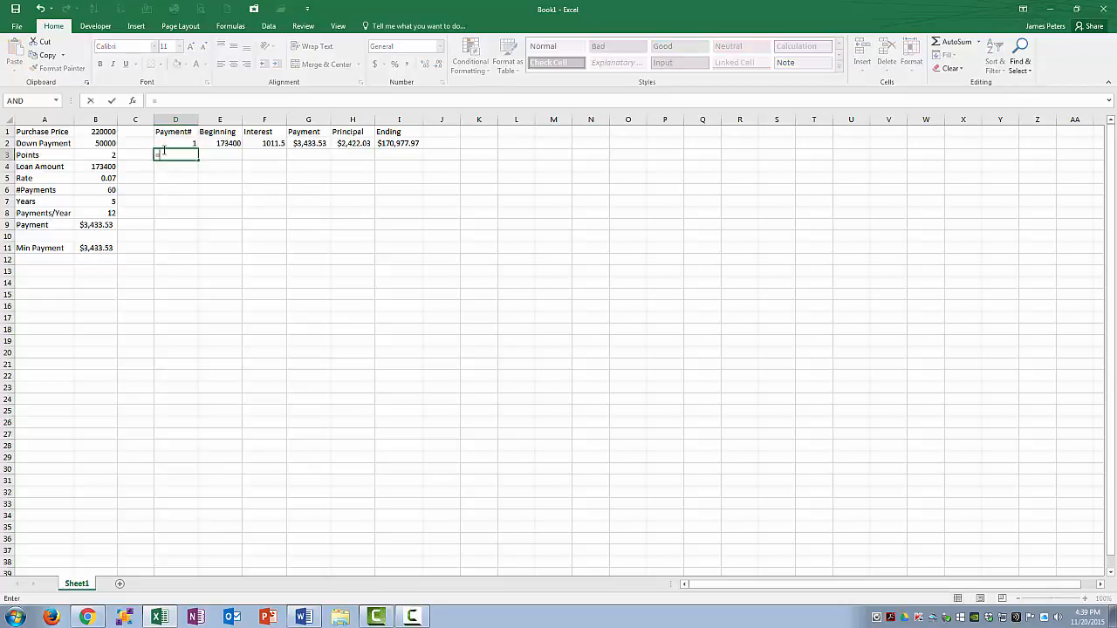
click(162, 146)
text(+)
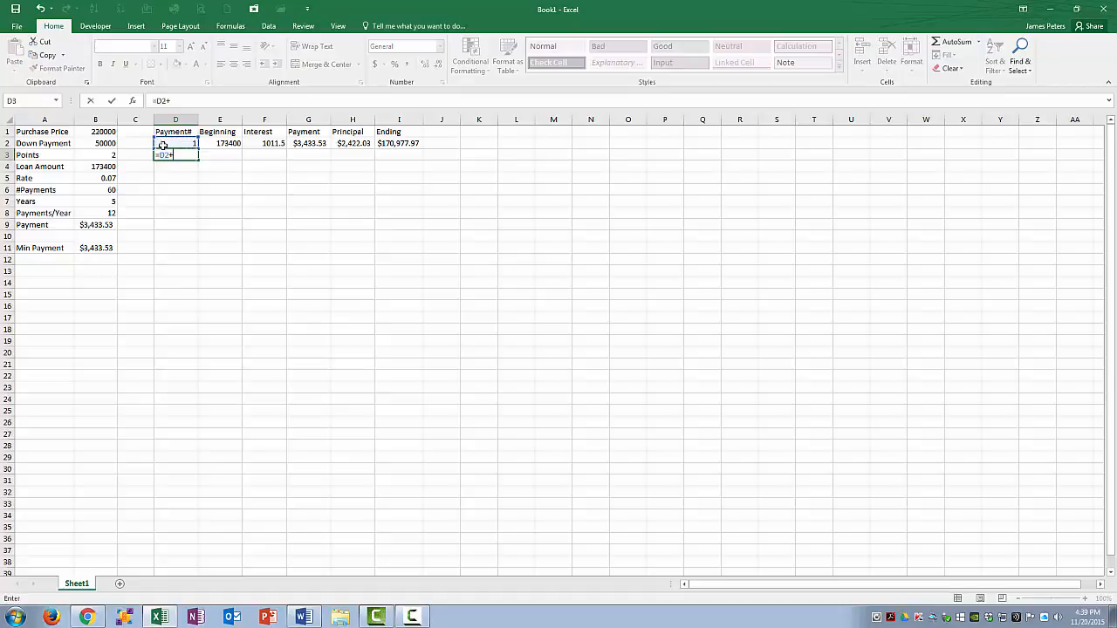
text(1)
key(ctrl+Return)
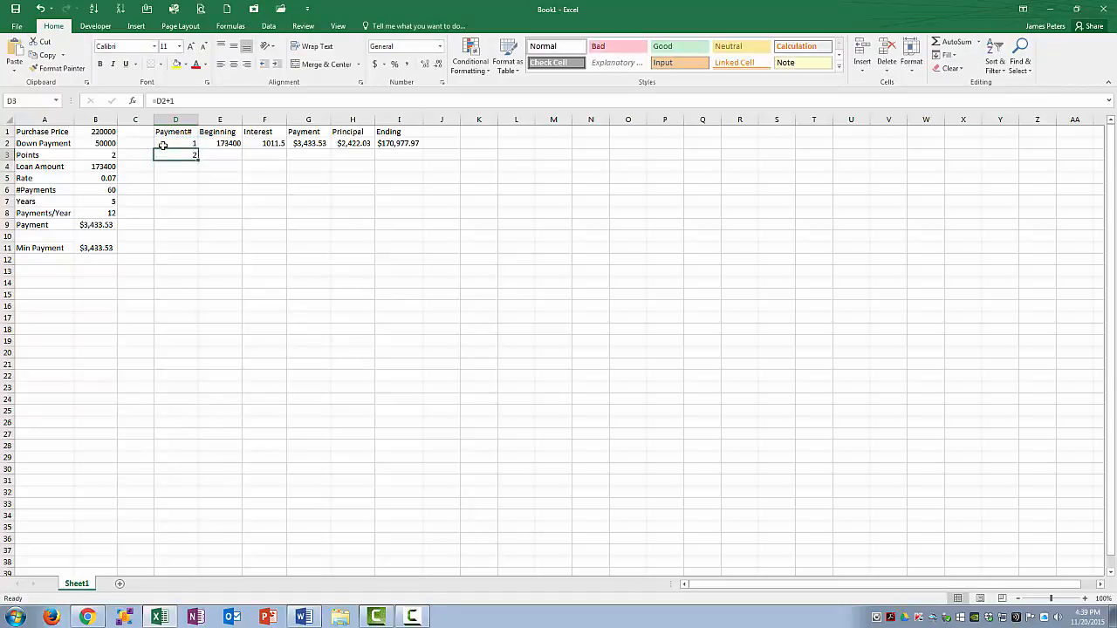
Step: Set the second Beginning balance in E3 to =I2 and autofit column E
key(Right)
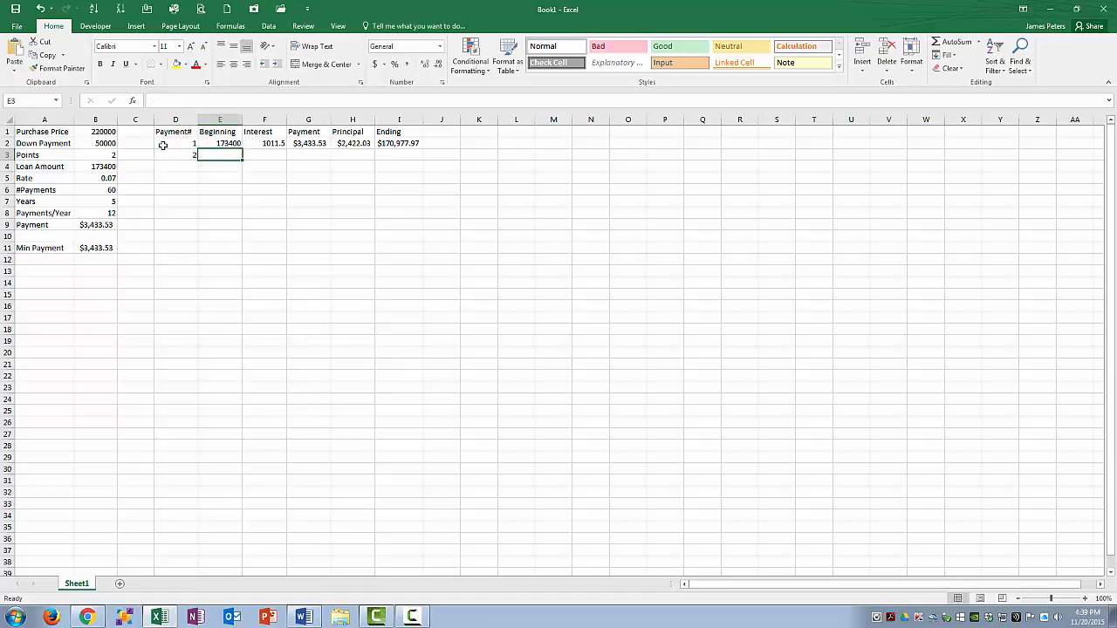
text(=)
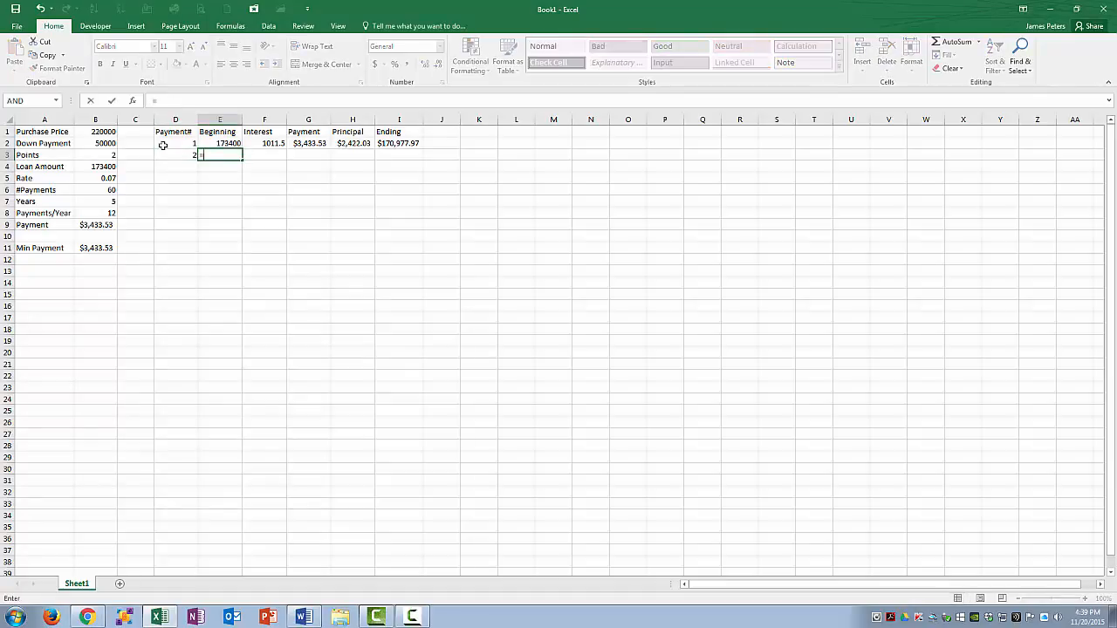
click(397, 141)
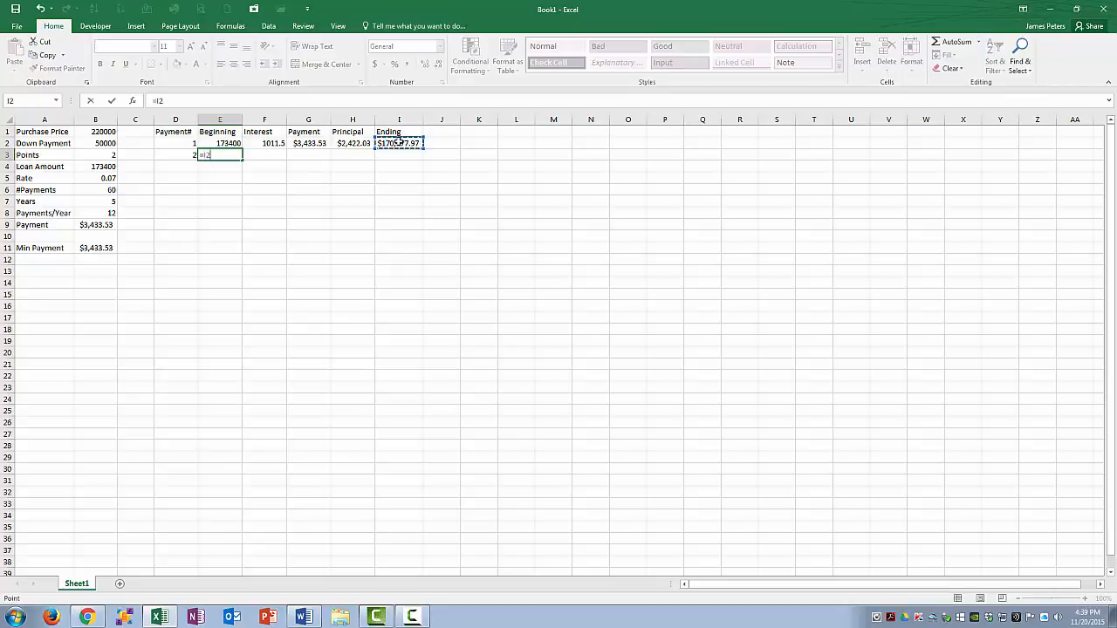
key(Return)
double_click(242, 119)
Step: Try filling the Interest formula from F2 down to F3, inspect the copied cell references, and clear F3
click(266, 154)
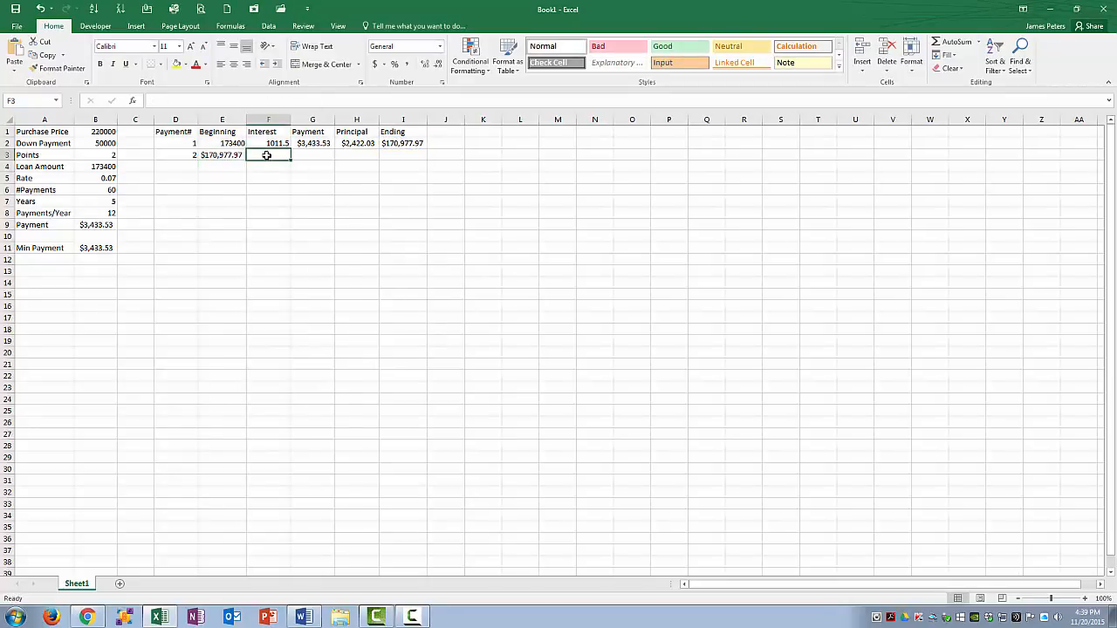
click(277, 142)
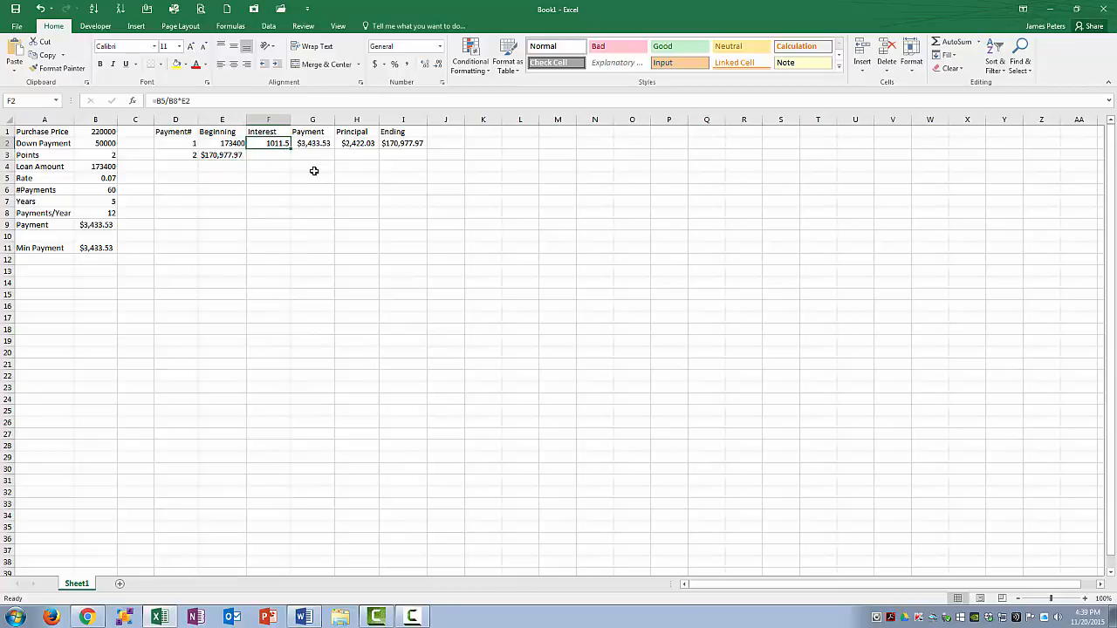
key(F2)
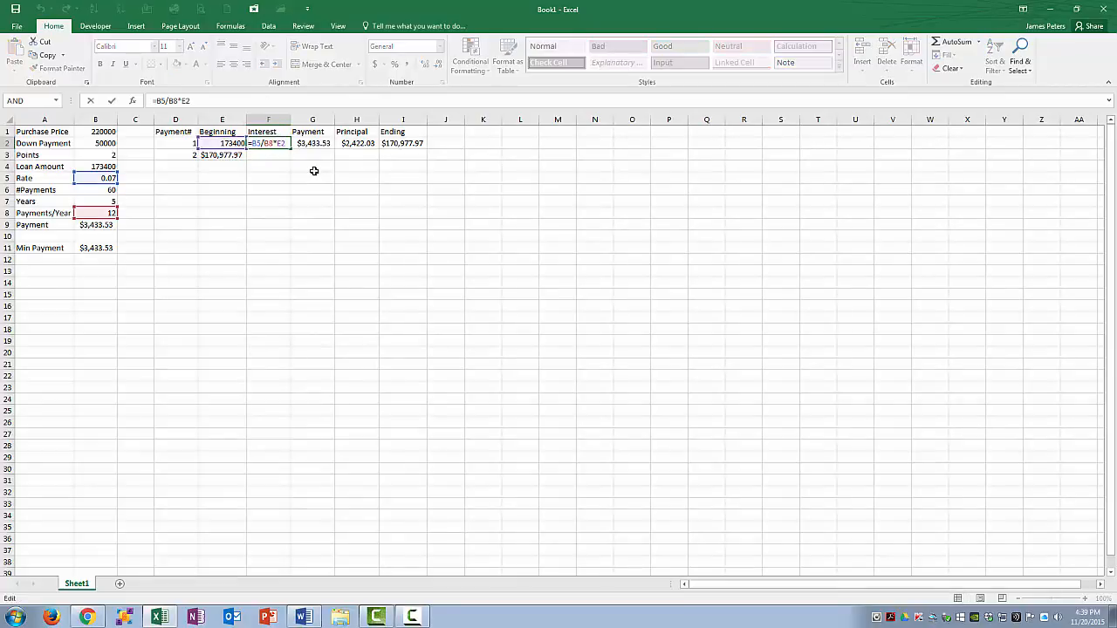
key(ctrl+Return)
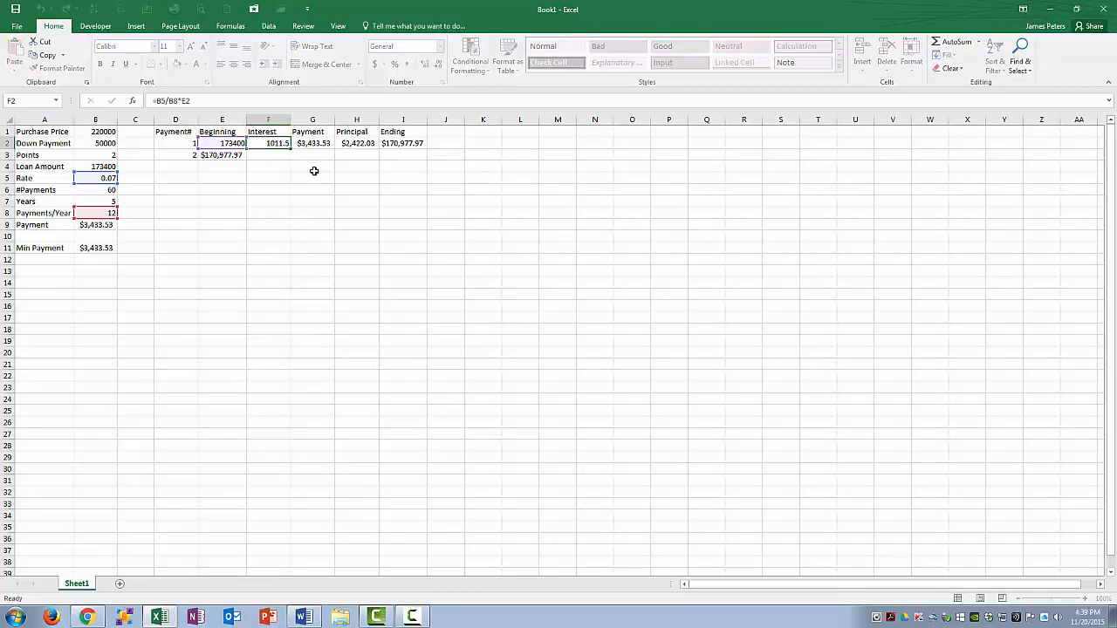
drag(291, 149, 291, 161)
key(Down)
key(F2)
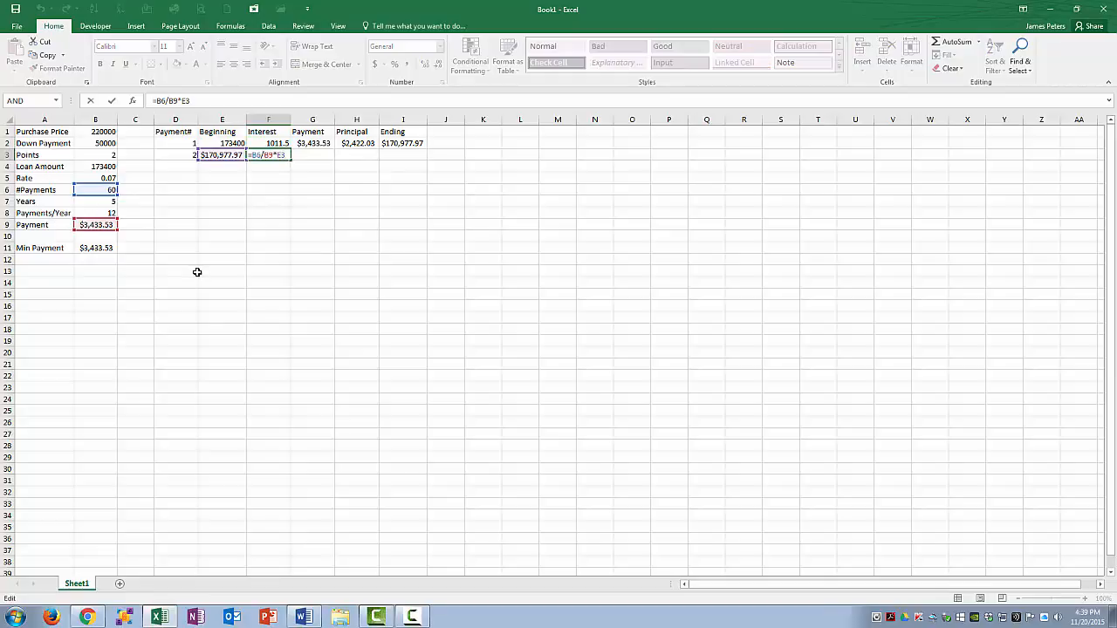
key(Escape)
key(Delete)
Step: Lock the row references for Rate and Payments/Year in the F2 Interest formula so it reads =B$5/B$8*E2
key(Up)
key(F2)
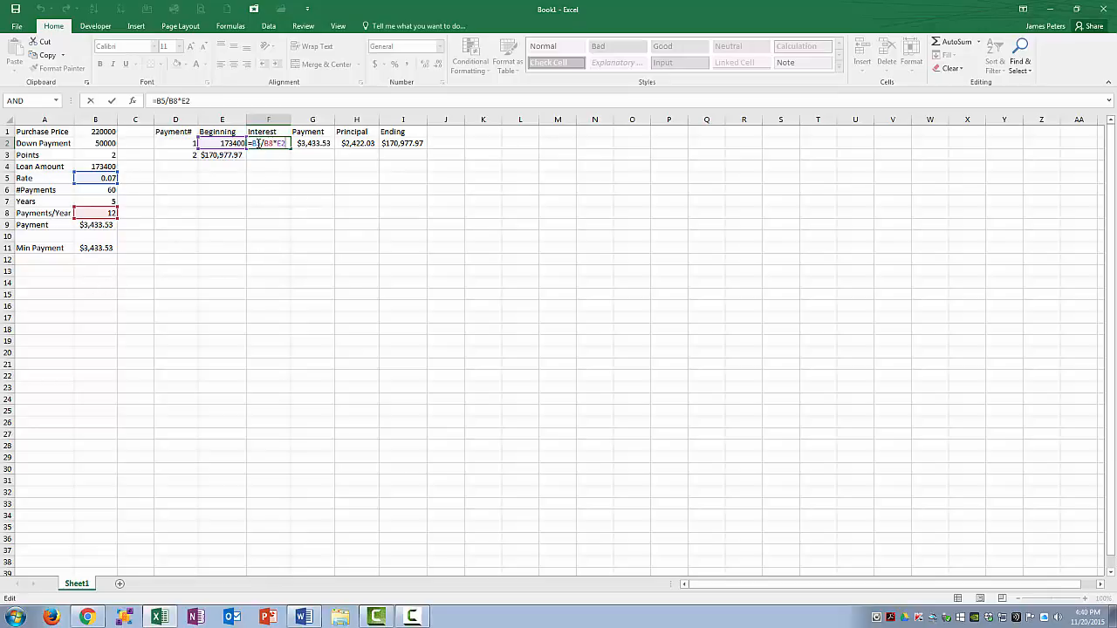
text($)
click(273, 143)
text($)
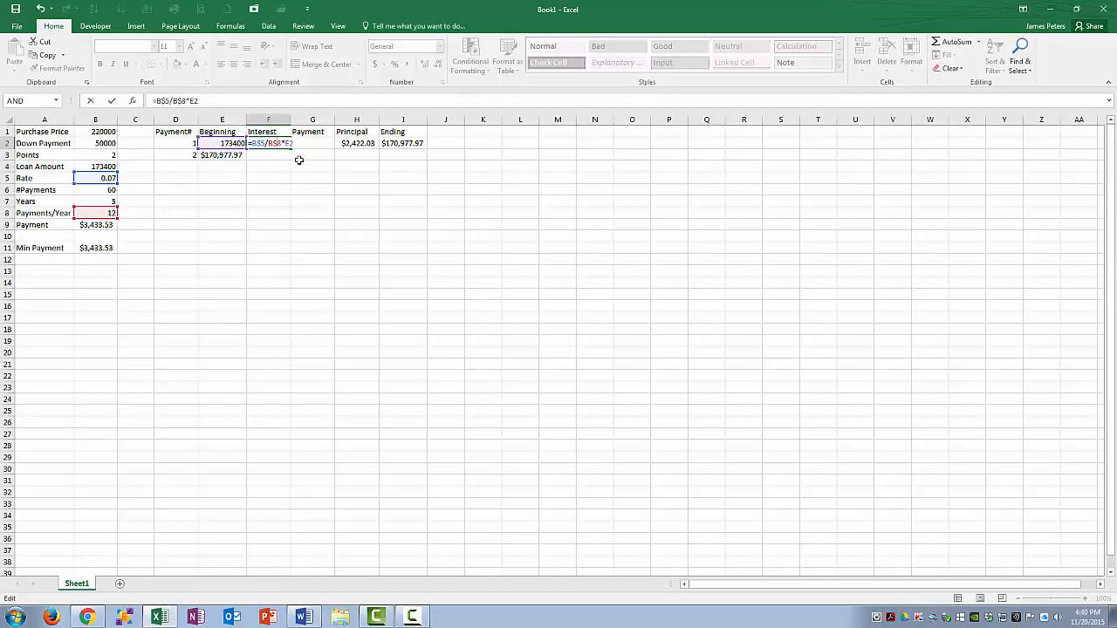
key(Return)
Step: Fill the Interest formula from F2 down to F3 and check the cell references in the copy
click(281, 144)
drag(292, 149, 278, 158)
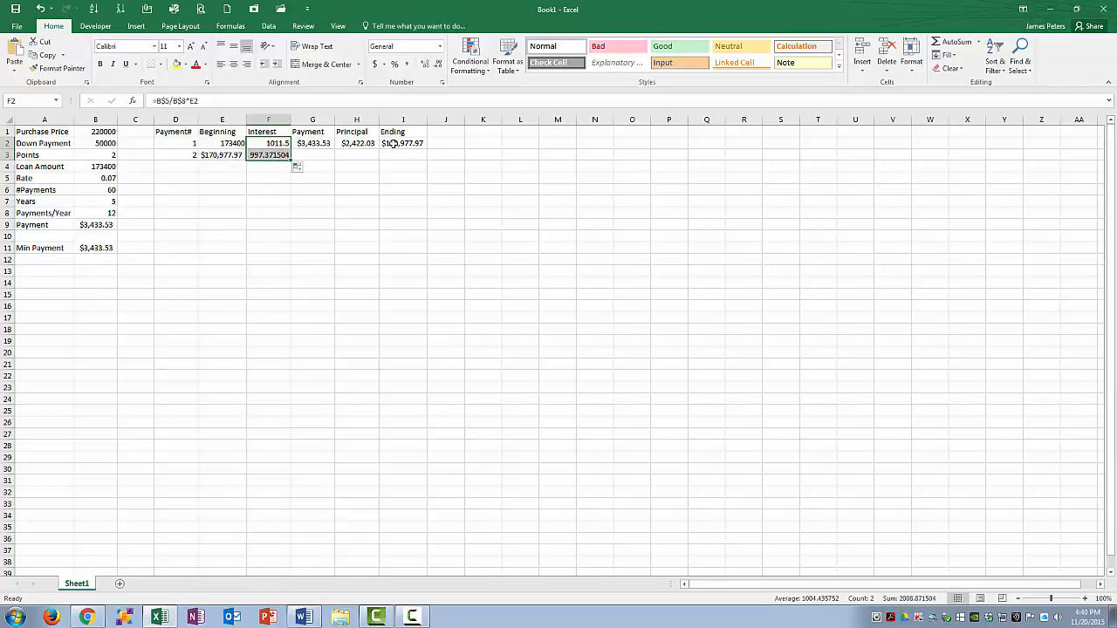
double_click(279, 156)
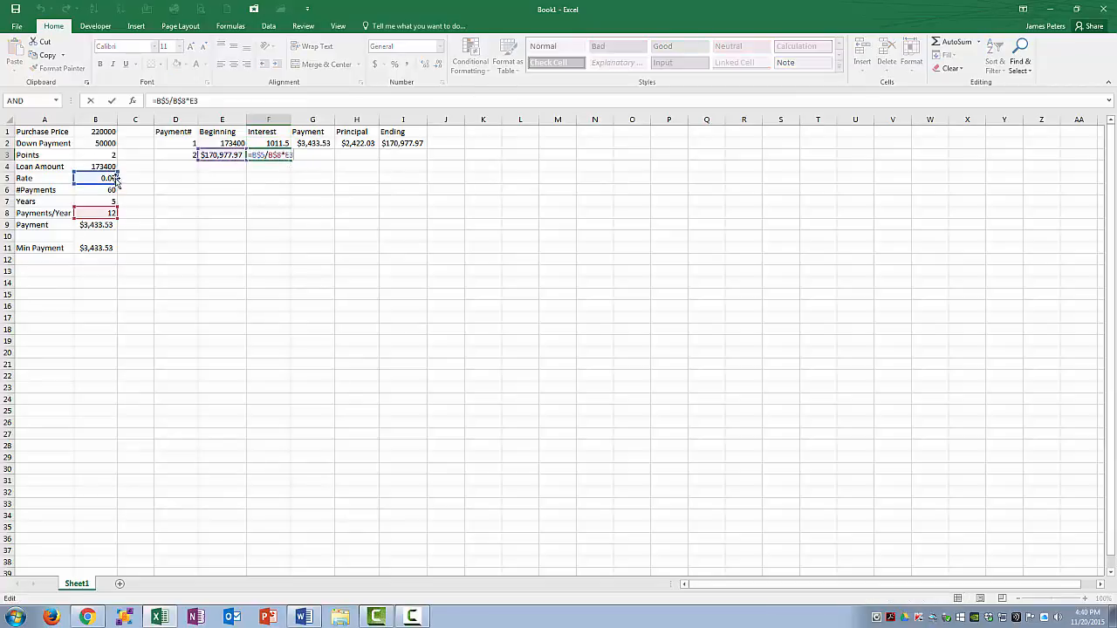
key(Escape)
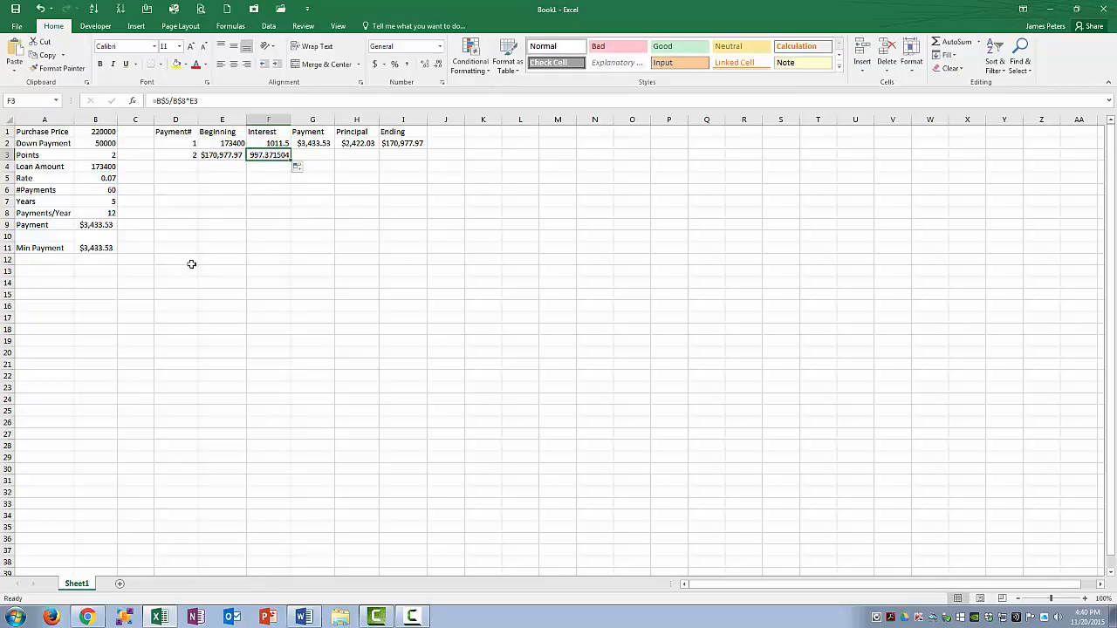
Step: Lock the row reference in the G2 Payment formula so it reads =B$9
click(315, 141)
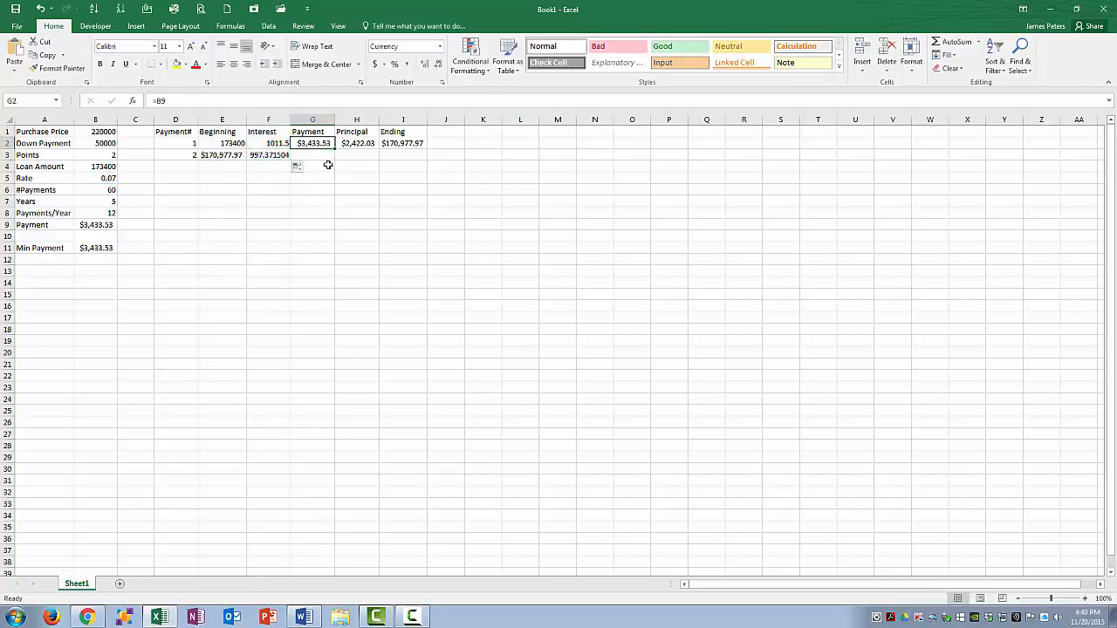
text(=B9)
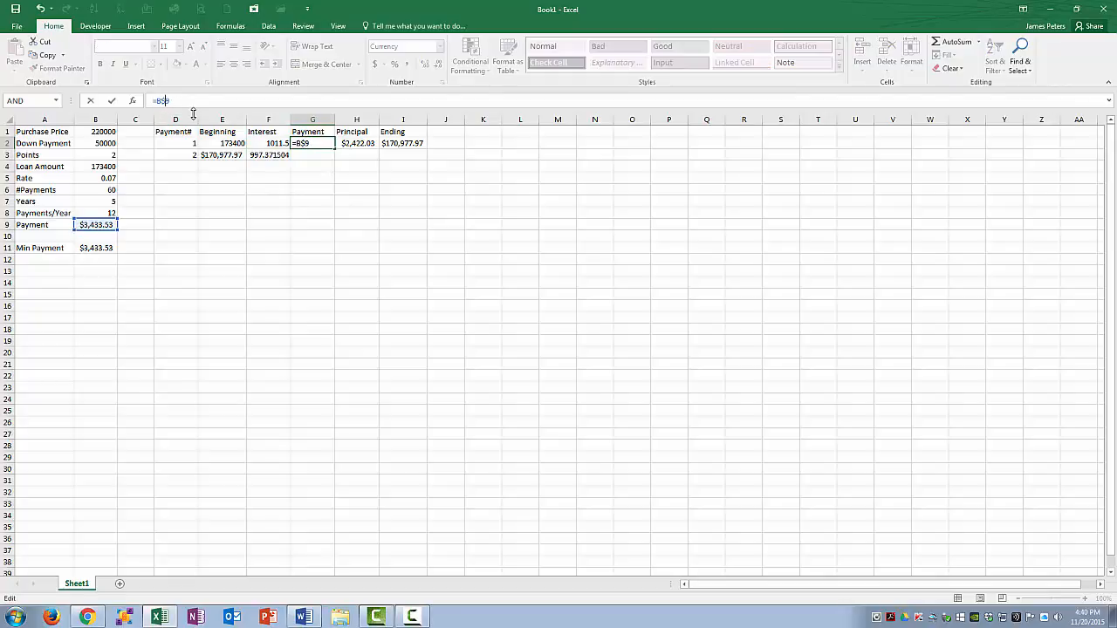
key(Return)
Step: Fill the Payment, Principal and Ending formulas from G2:I2 down to row 3 and check the copied formulas
click(358, 144)
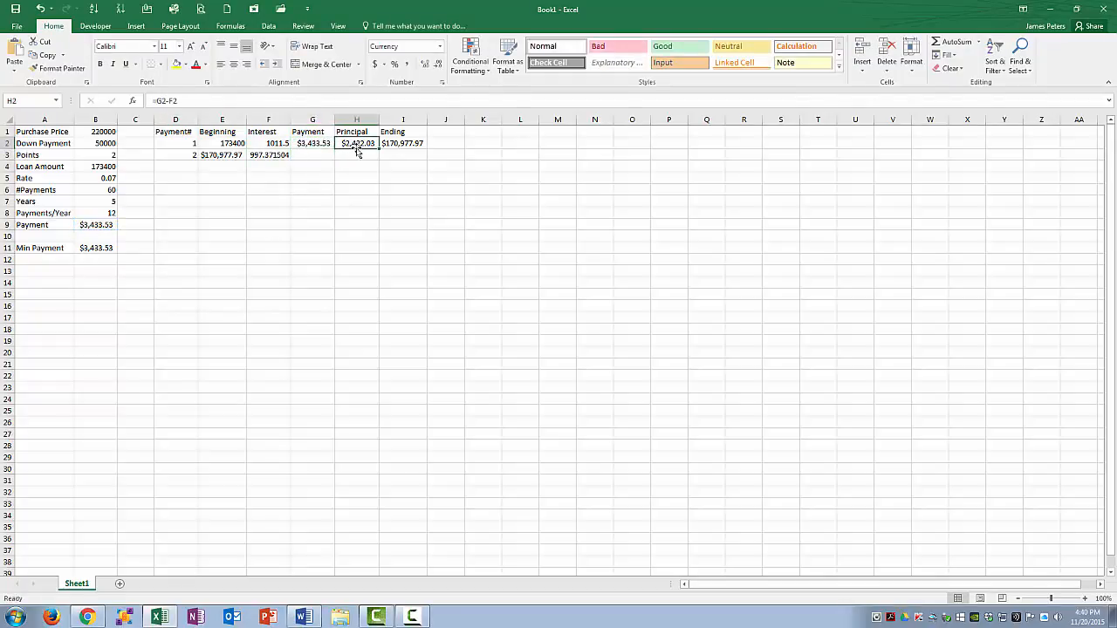
double_click(358, 145)
key(Escape)
click(321, 144)
drag(334, 156, 427, 159)
click(357, 143)
double_click(409, 156)
key(Escape)
double_click(373, 157)
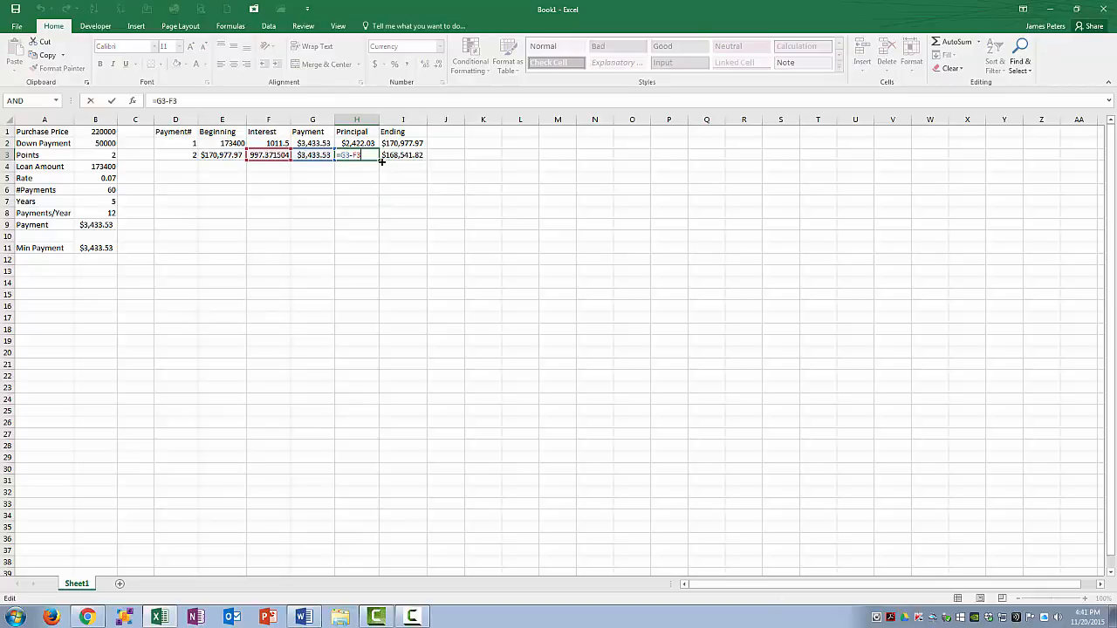
key(Escape)
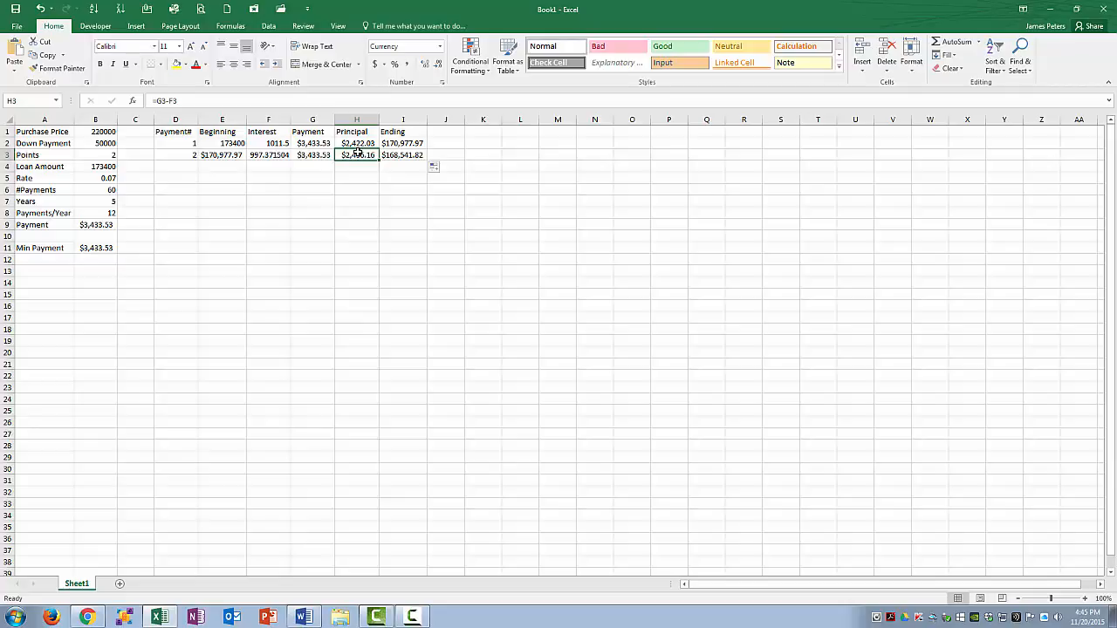
Step: Apply the Accounting number format to B1, B2, B4, E2, F2 and F3 together
click(92, 132)
click(89, 144)
click(88, 165)
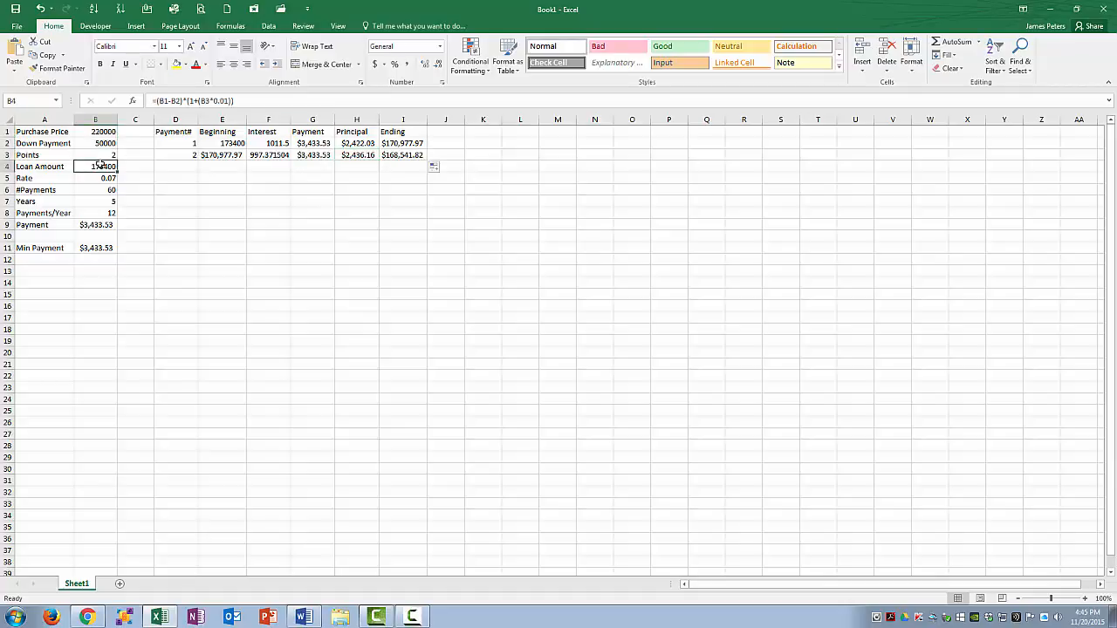
click(98, 135)
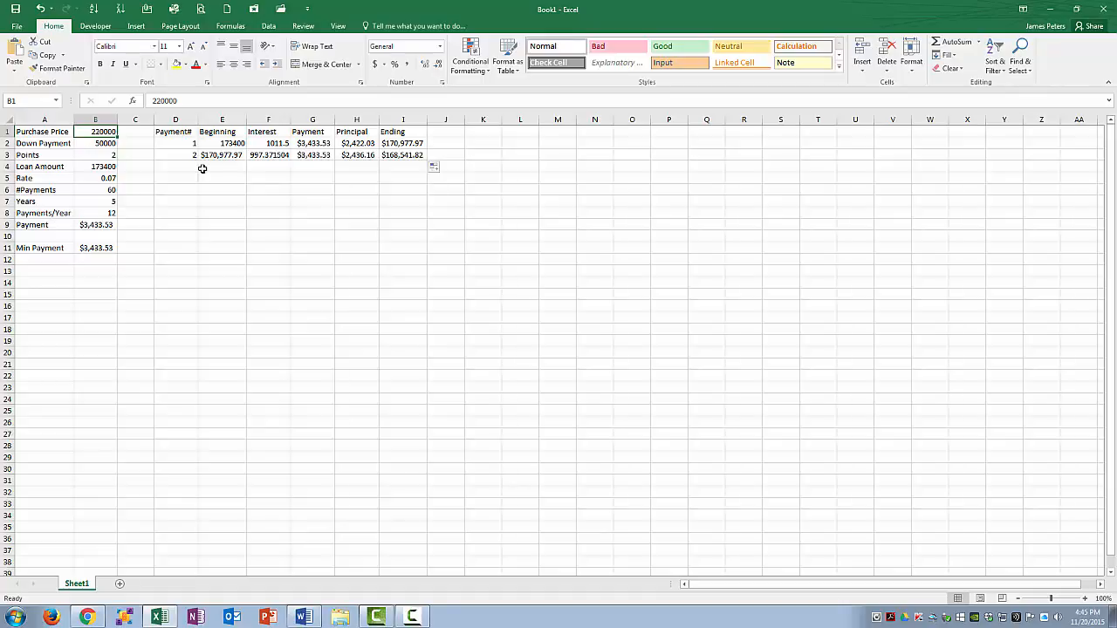
ctrl+click(107, 144)
ctrl+click(102, 166)
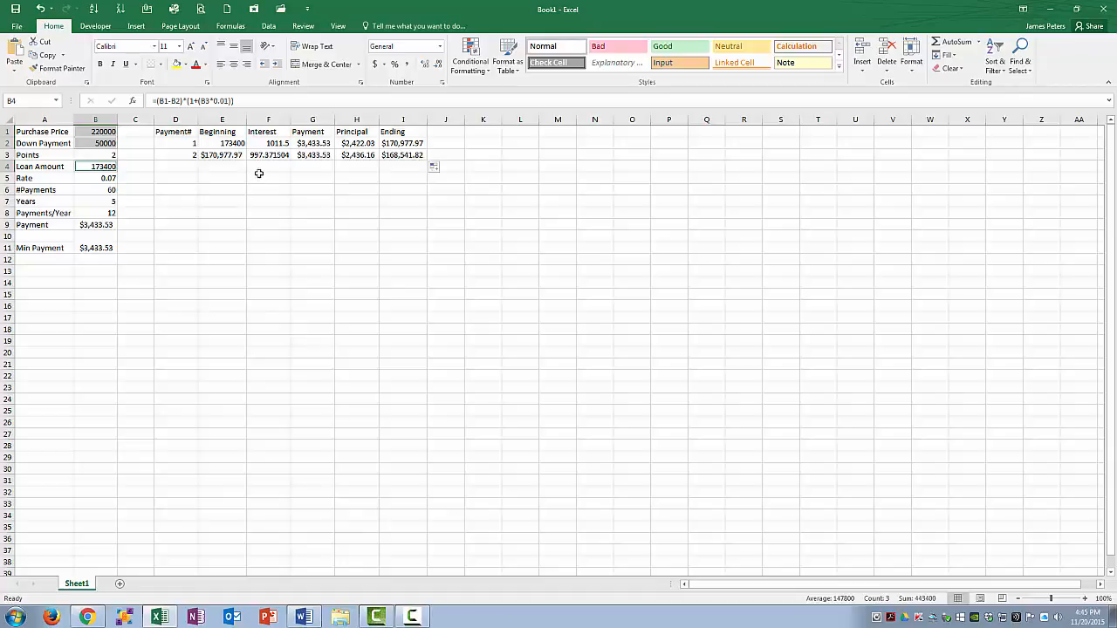
ctrl+click(235, 144)
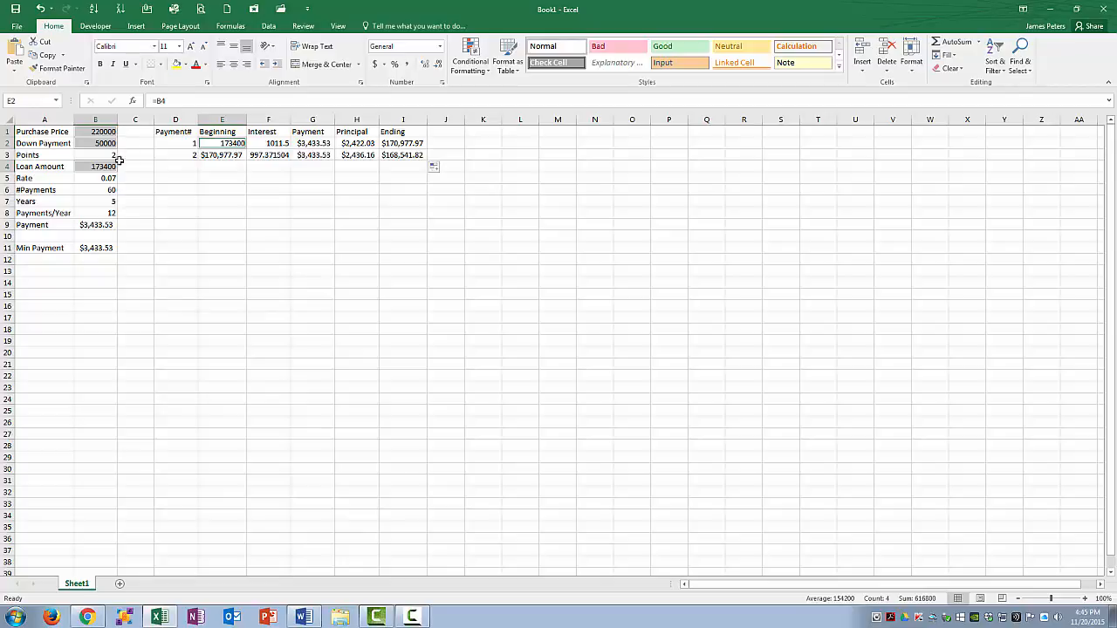
ctrl+click(263, 141)
ctrl+click(261, 155)
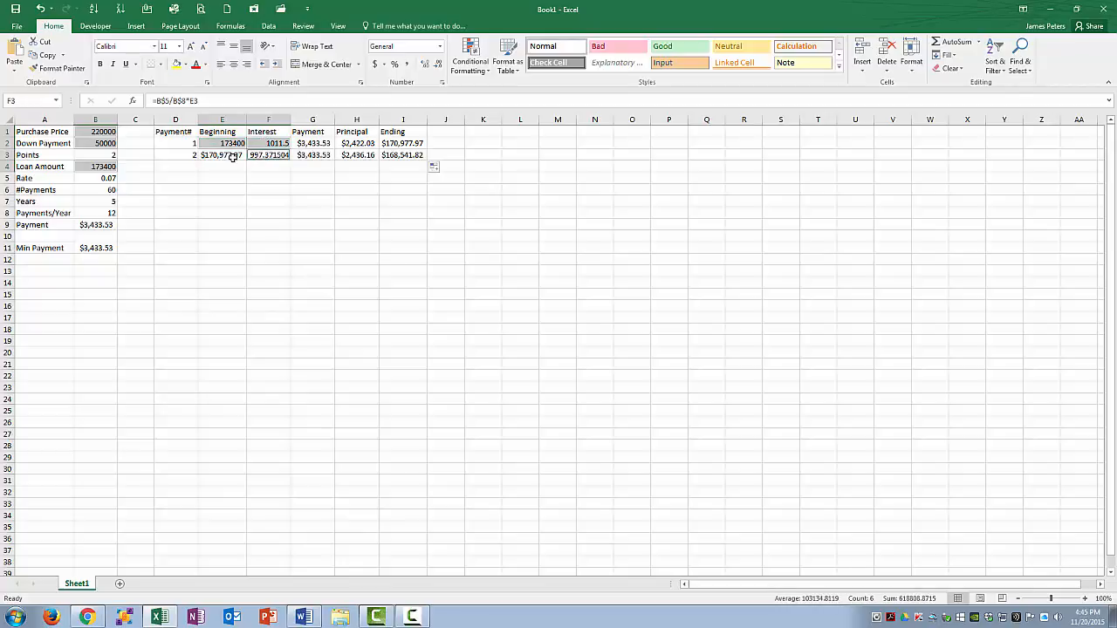
click(375, 65)
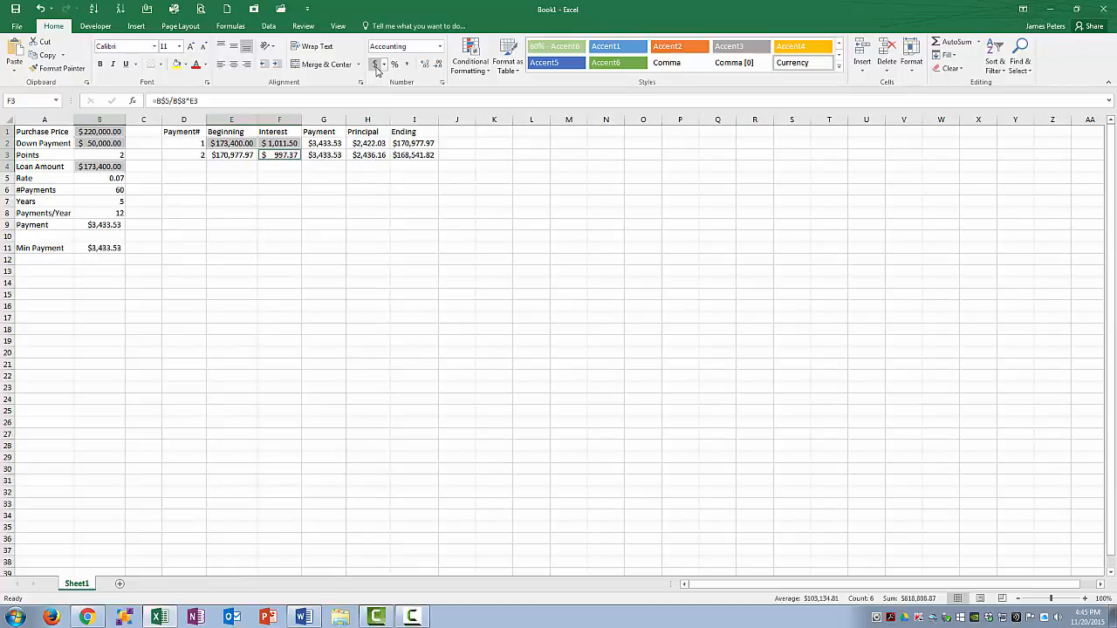
Step: Format the Rate in B5 as a percentage with two decimal places
click(103, 177)
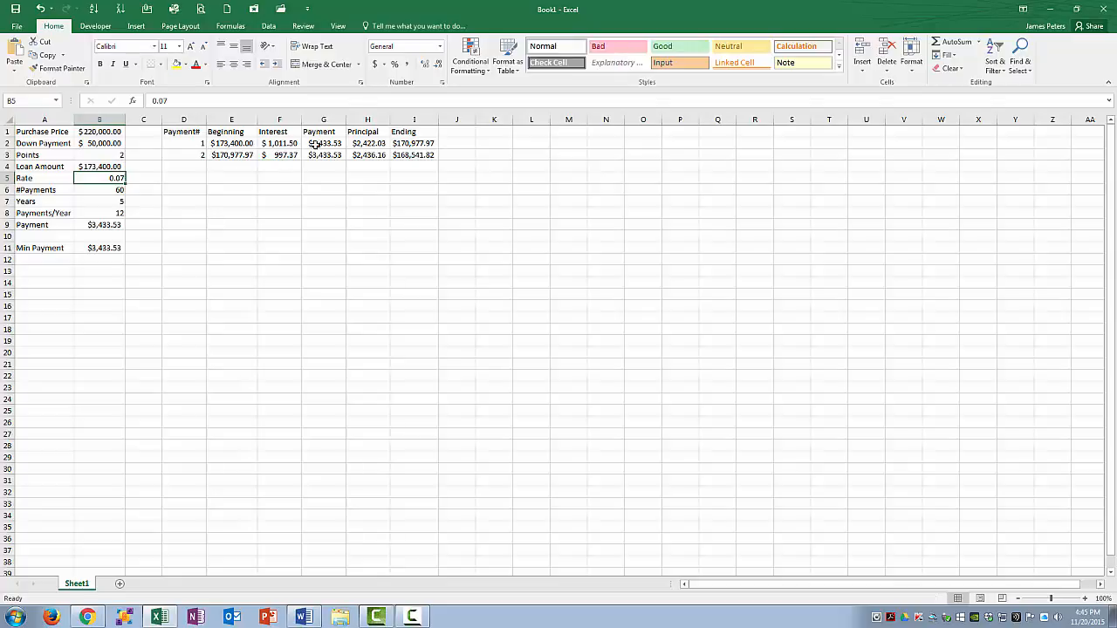
click(395, 66)
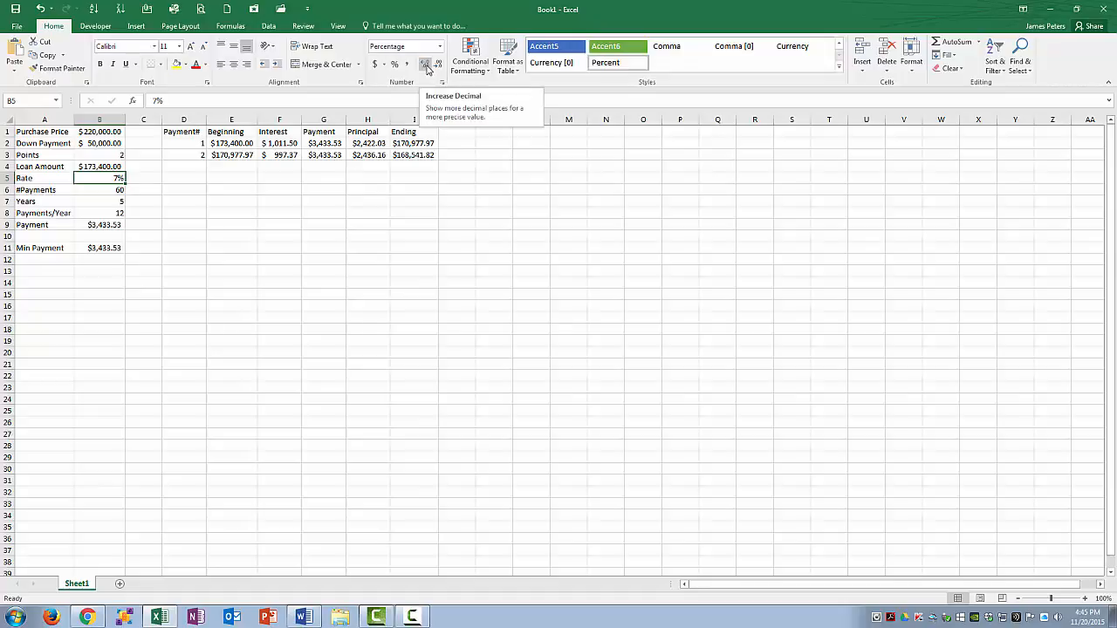
click(425, 66)
click(425, 66)
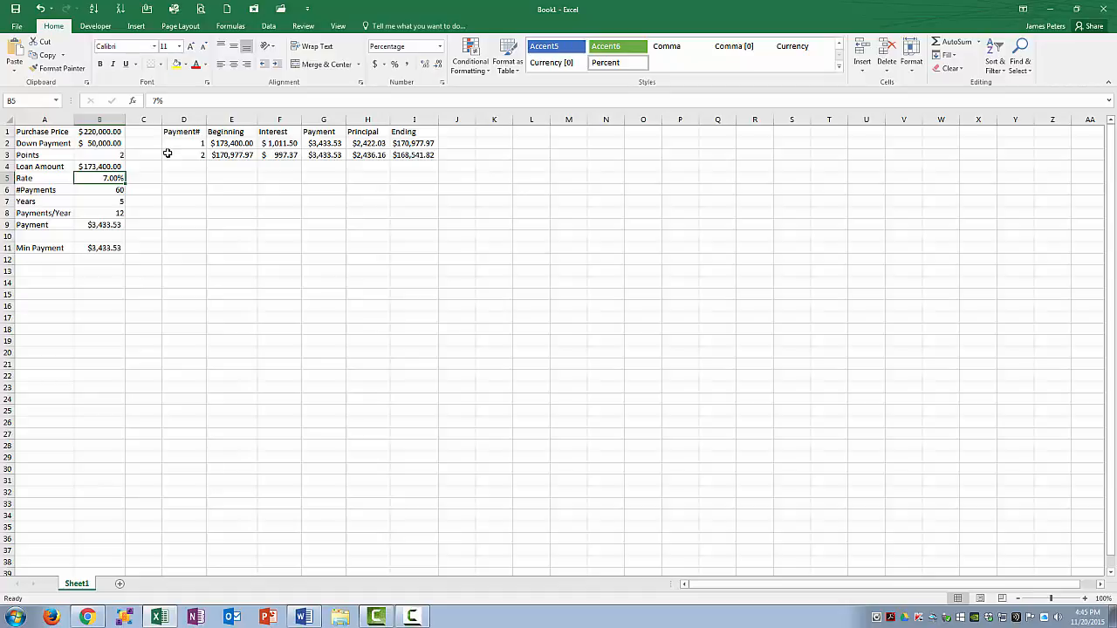
Step: Test the Rate in B5 at 7.25% and reset it to 7.0%
text(7.25)
key(Return)
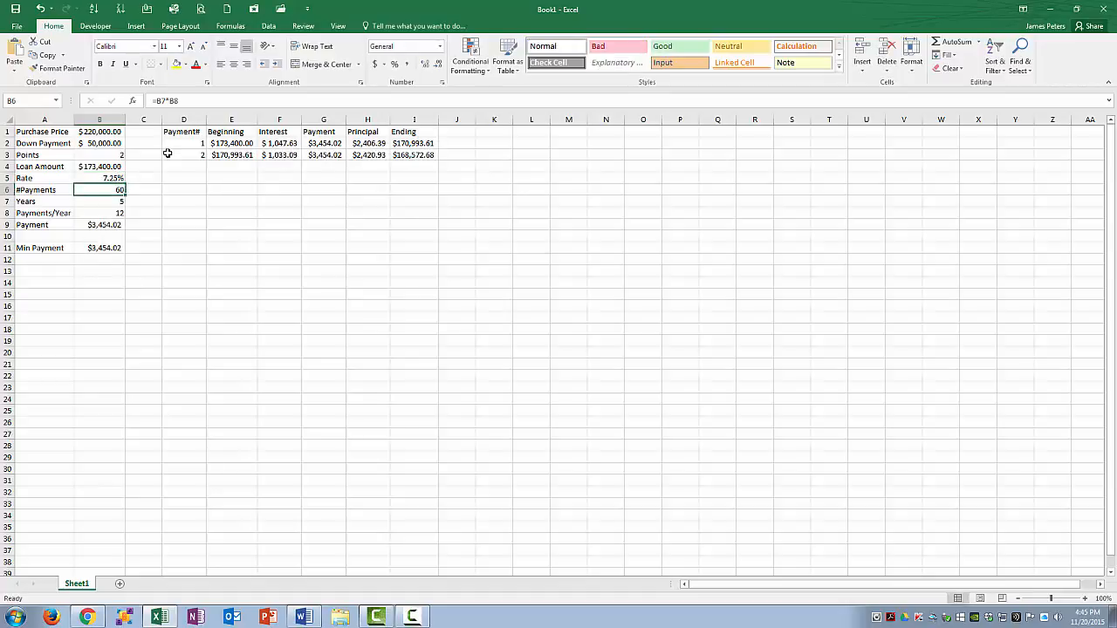
key(Up)
text(7)
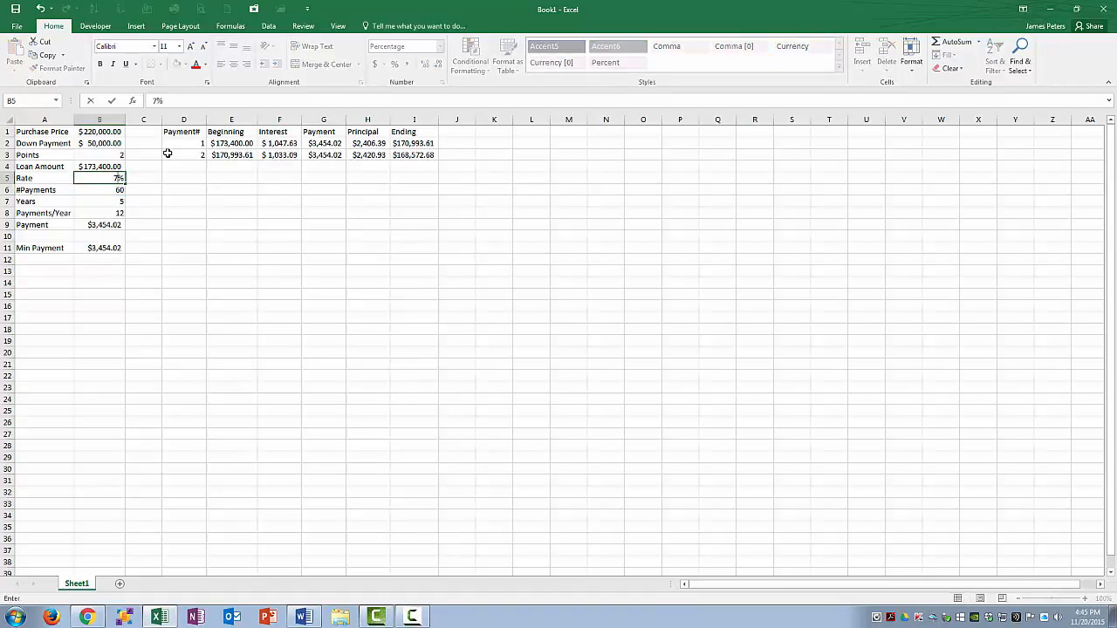
text(.0)
key(Return)
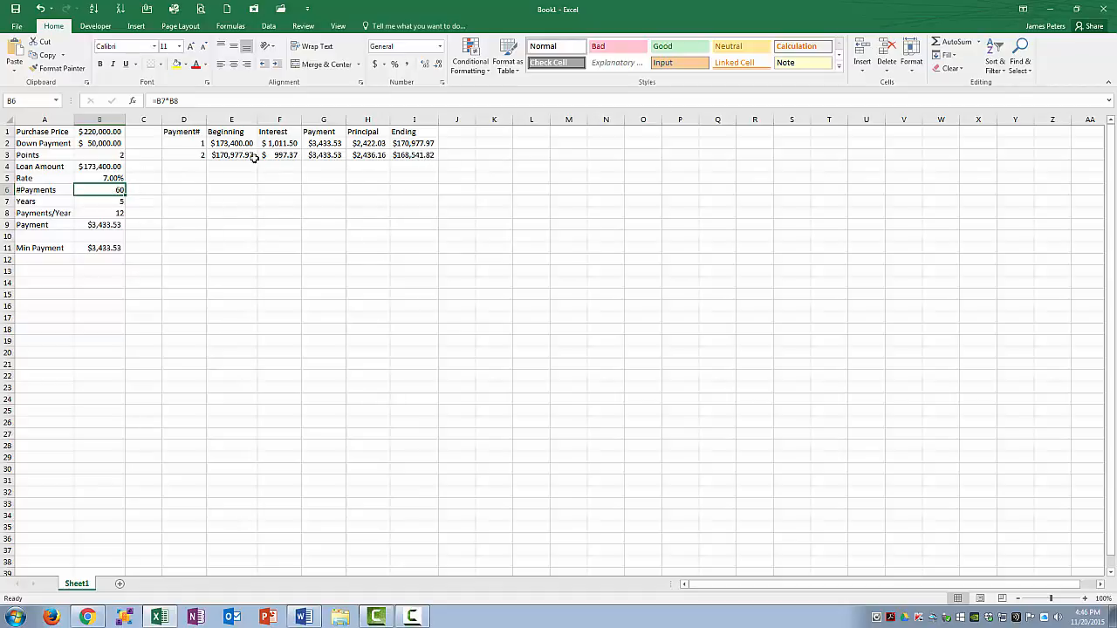
Step: Fill the second payment row D3:I3 down to payment 60 in row 61 and check the schedule's final Ending balance
drag(189, 155, 416, 156)
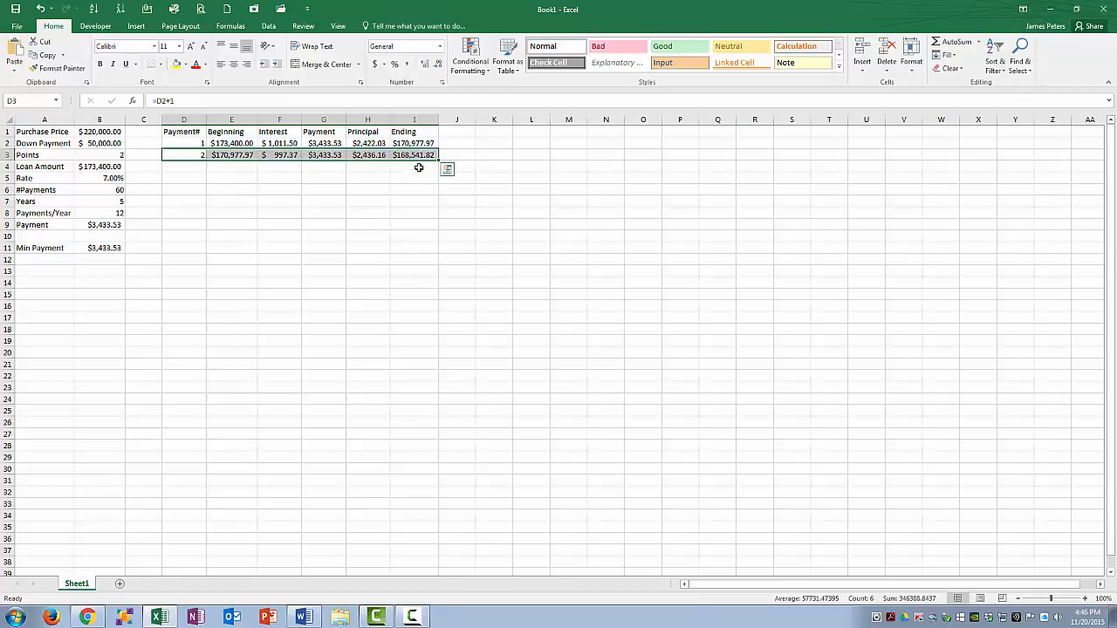
drag(440, 159, 393, 528)
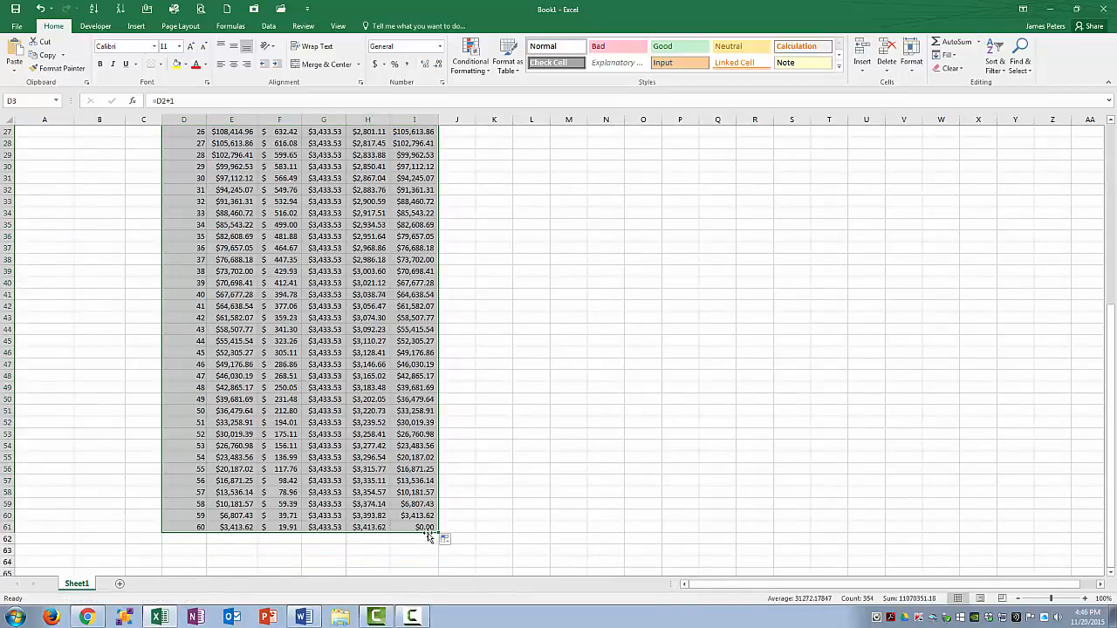
scroll(428, 536, up, 9)
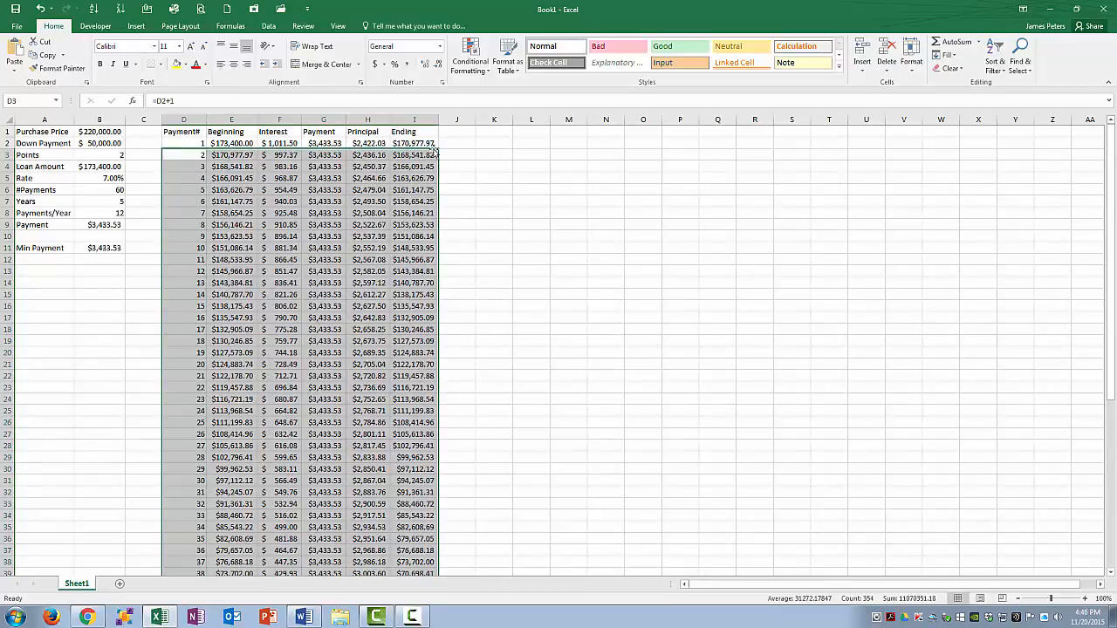
scroll(357, 407, down, 6)
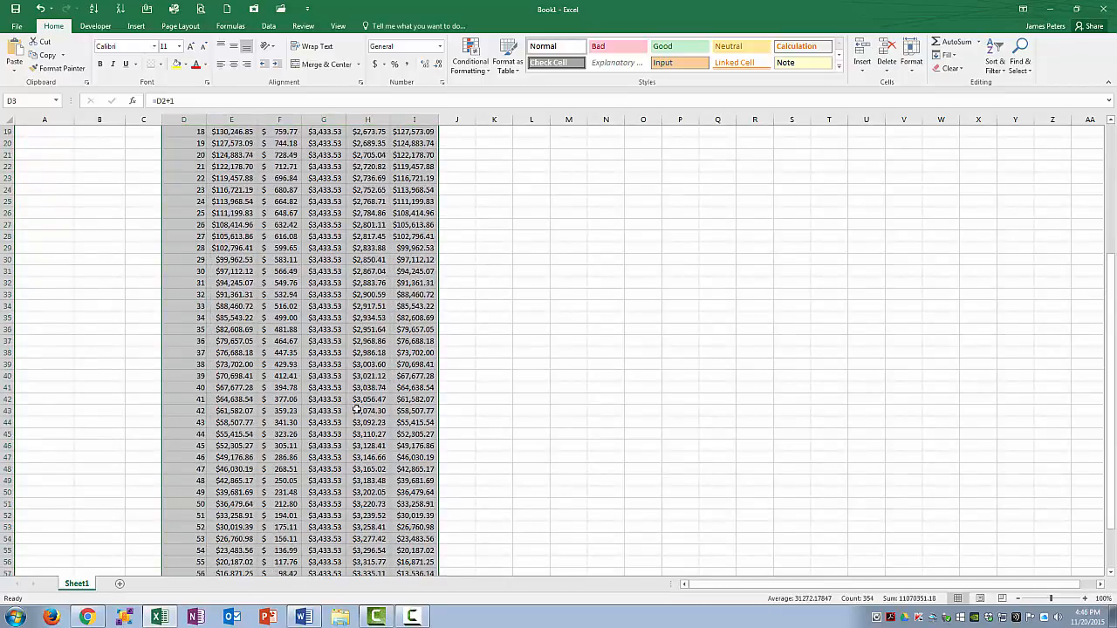
scroll(356, 410, down, 3)
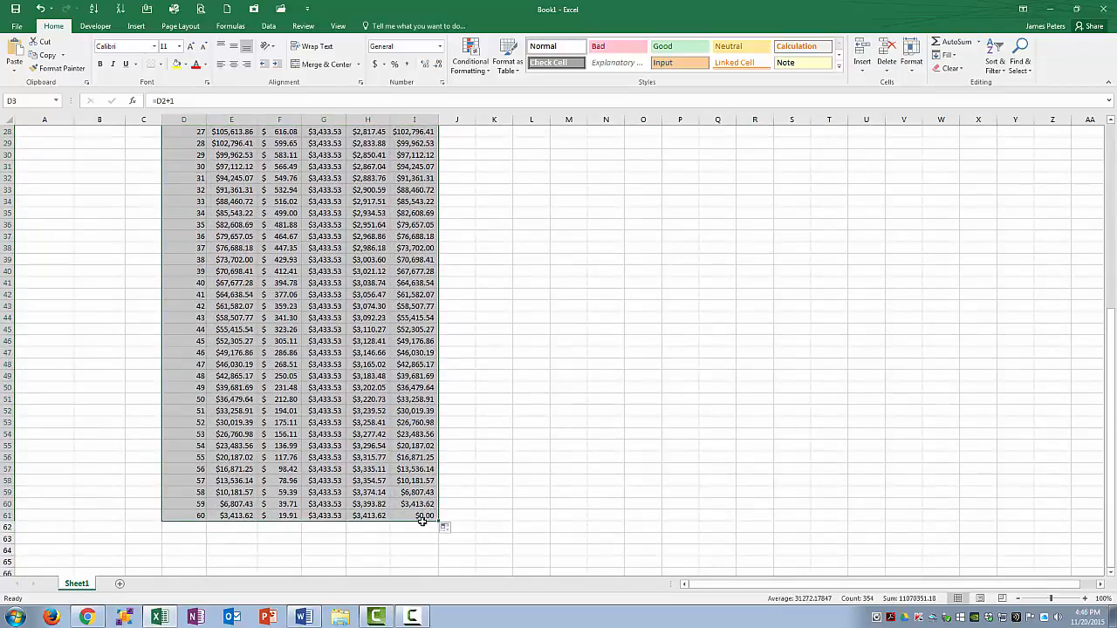
click(422, 515)
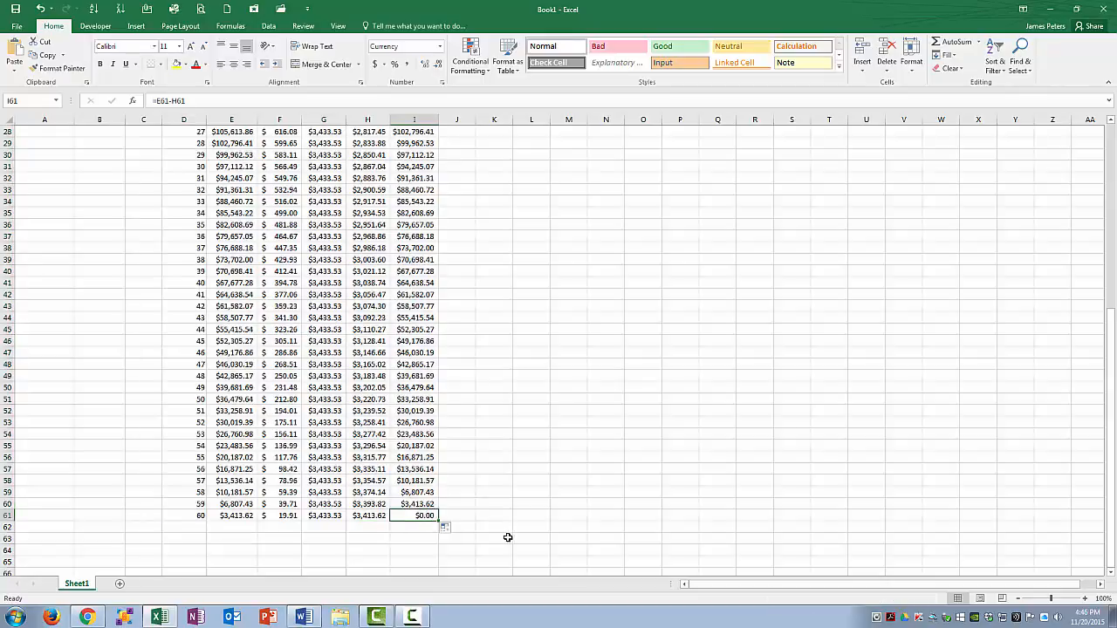
scroll(446, 553, up, 9)
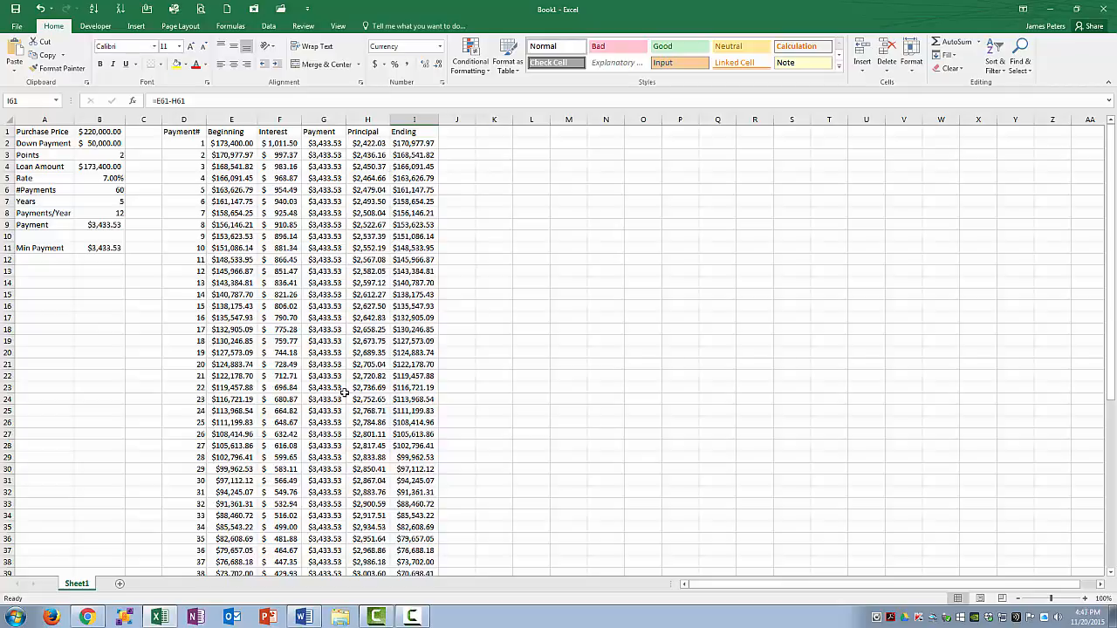
scroll(346, 393, down, 11)
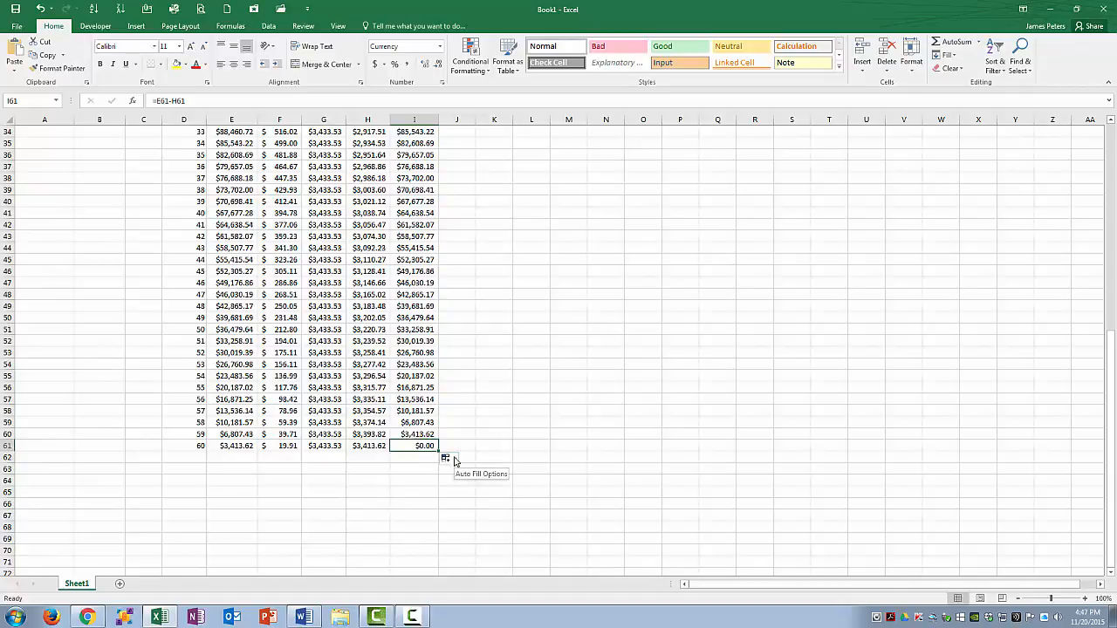
scroll(411, 458, up, 11)
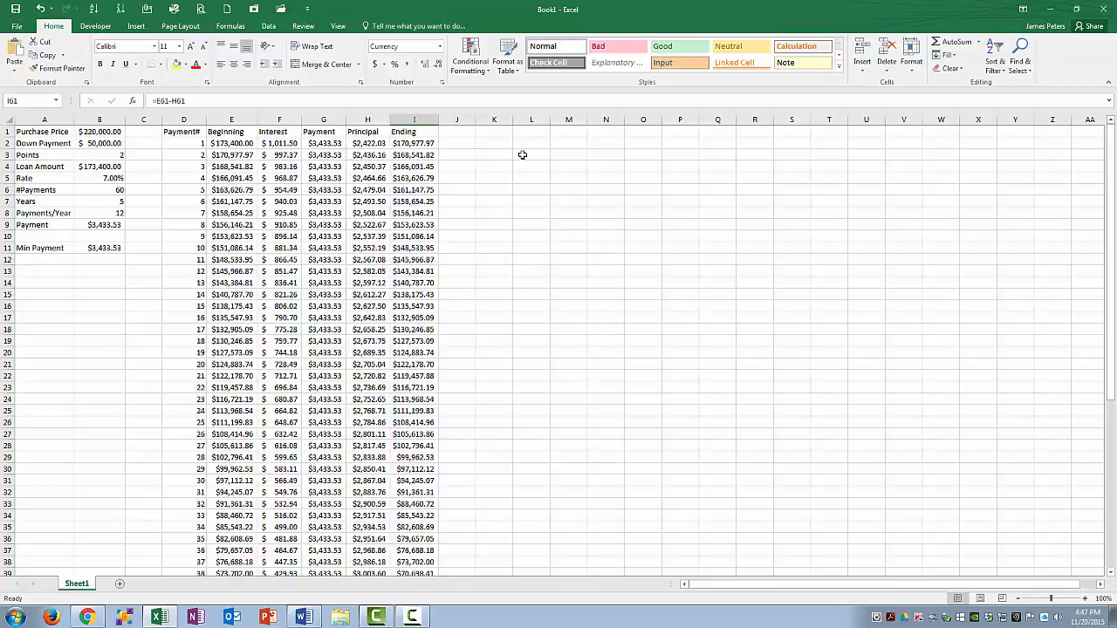
Step: Add the headings Cumulative Principal in K1 and Cumulative Interest in L1, and fit both columns to their text
click(499, 134)
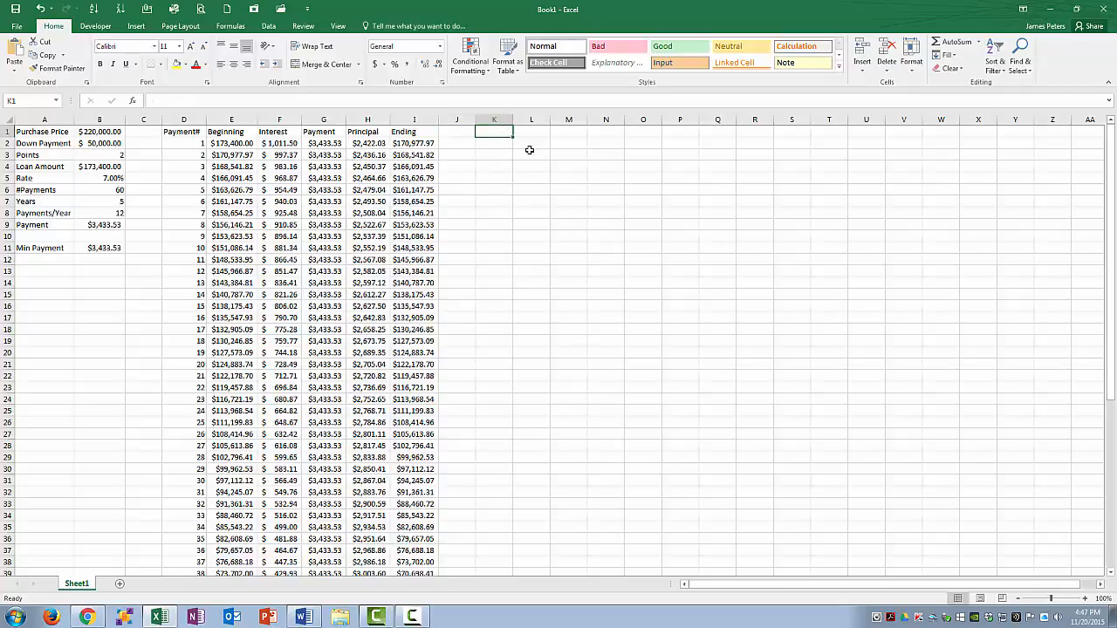
text(Cumu)
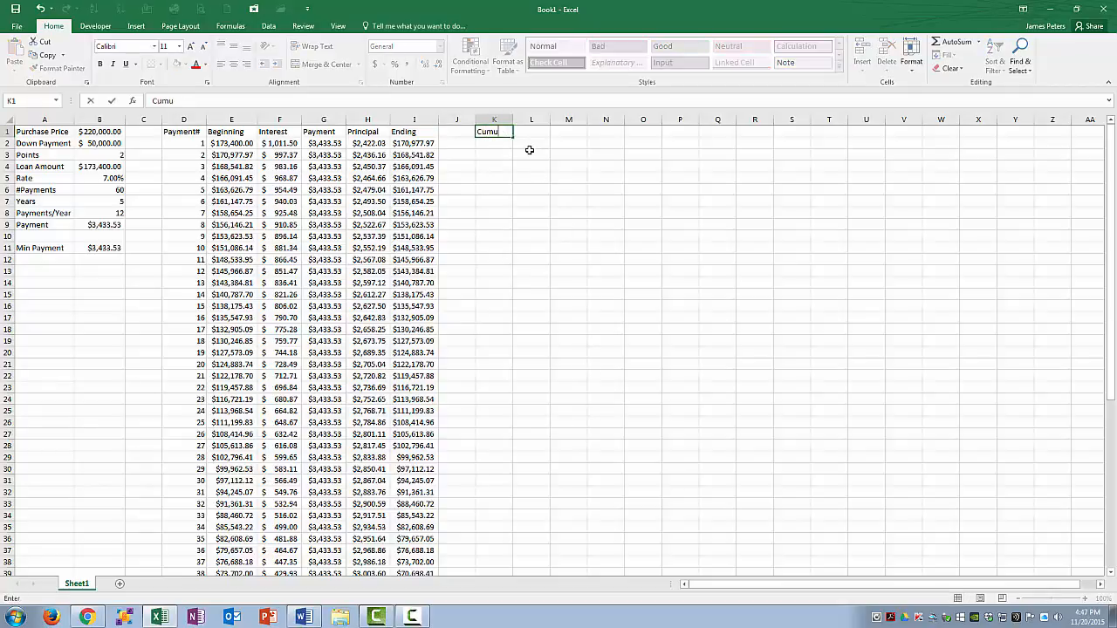
text(lative Principal)
key(Tab)
text(Cumulative)
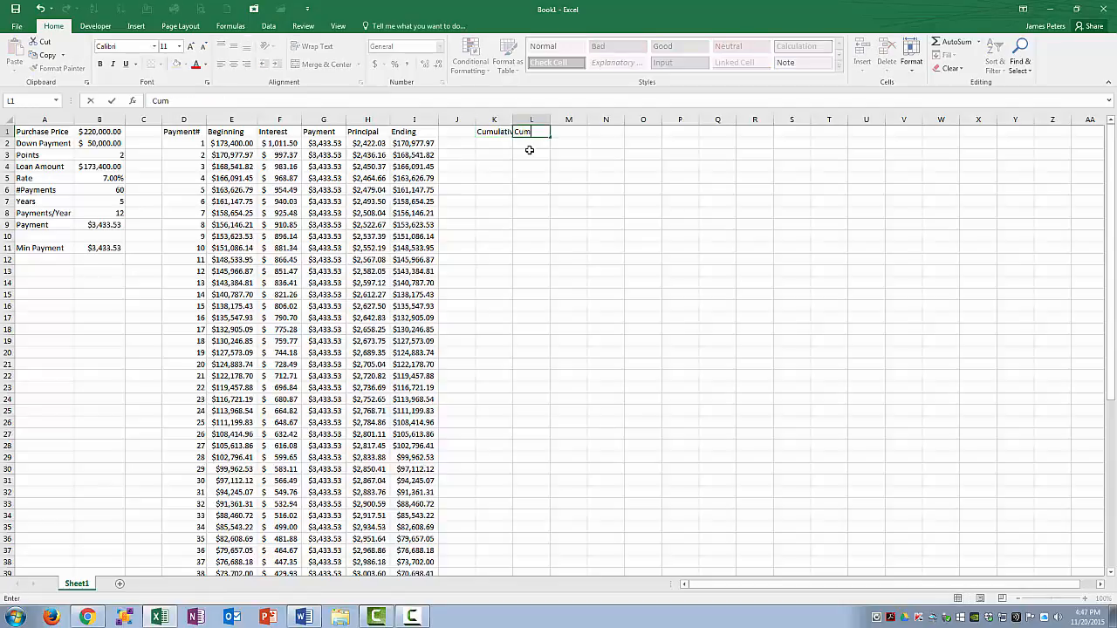
text( Interest)
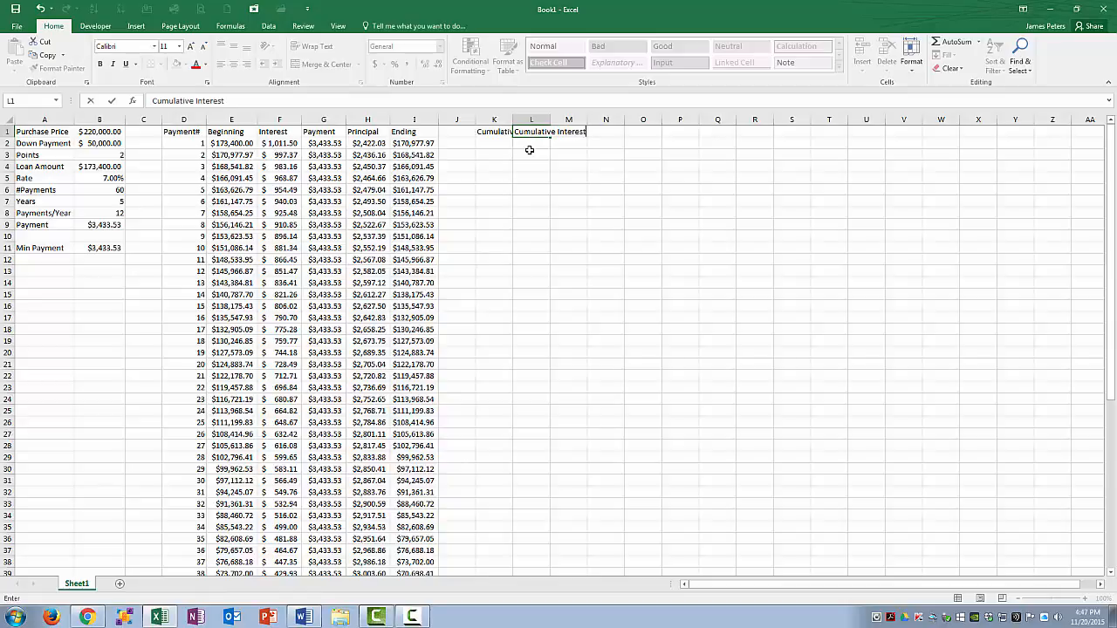
key(Return)
drag(508, 121, 524, 123)
double_click(513, 119)
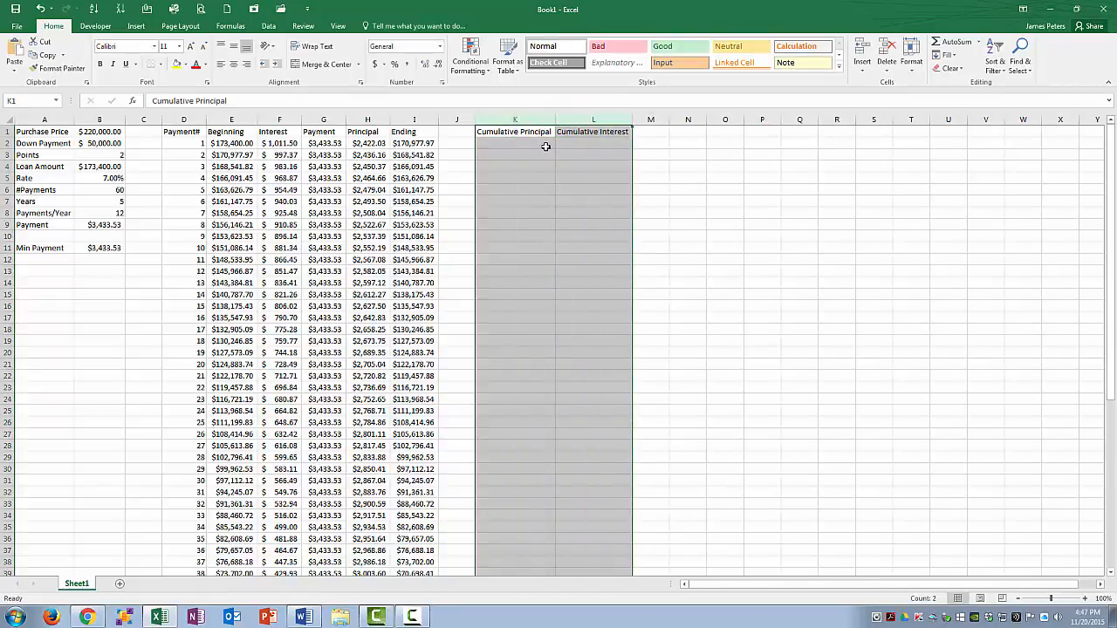
Step: Enter the running total =SUM(H$2:H2) in K2 under Cumulative Principal
click(538, 142)
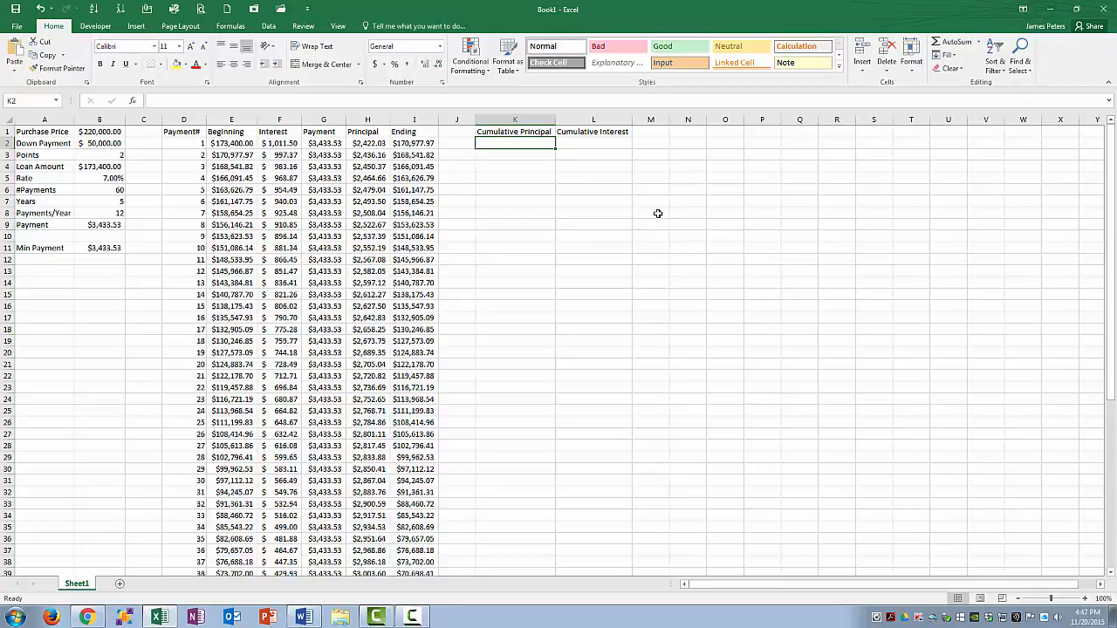
text(=)
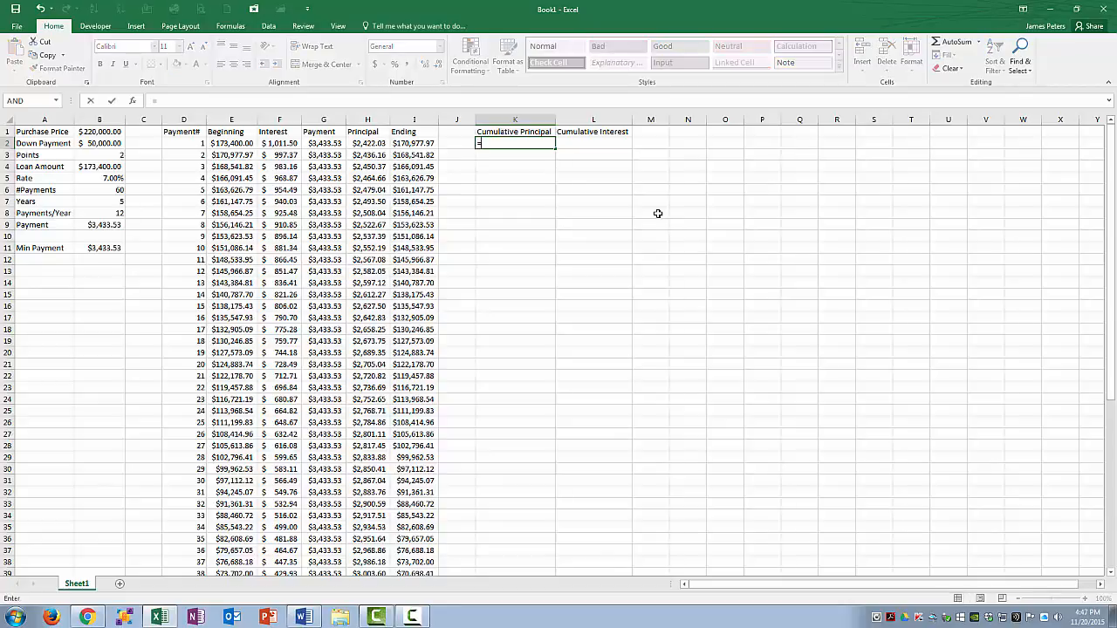
text(sum()
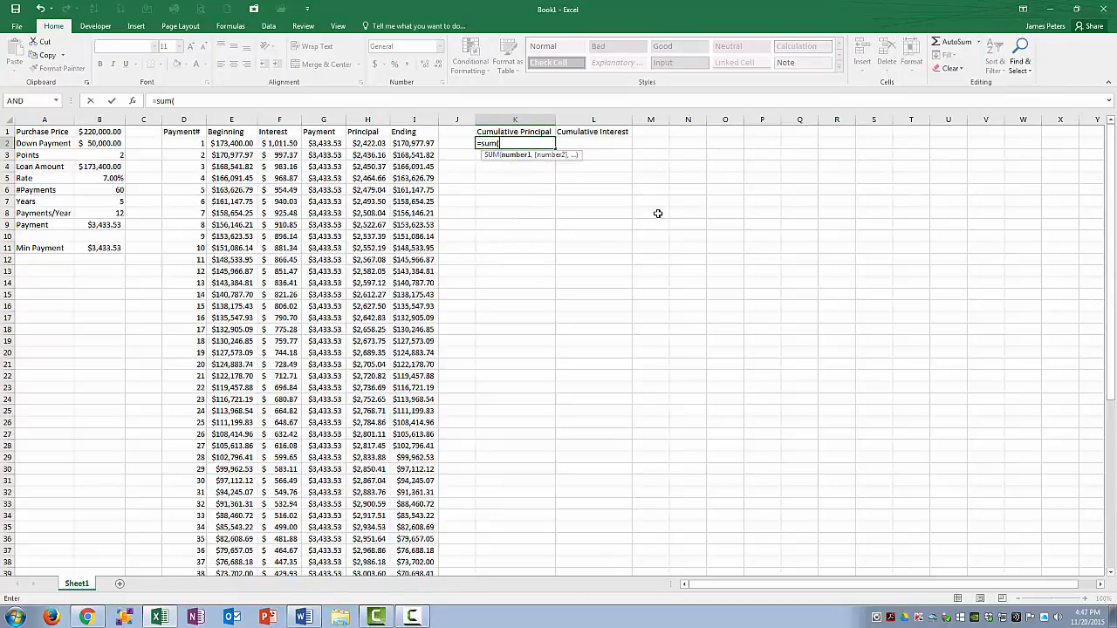
click(375, 143)
key(F8)
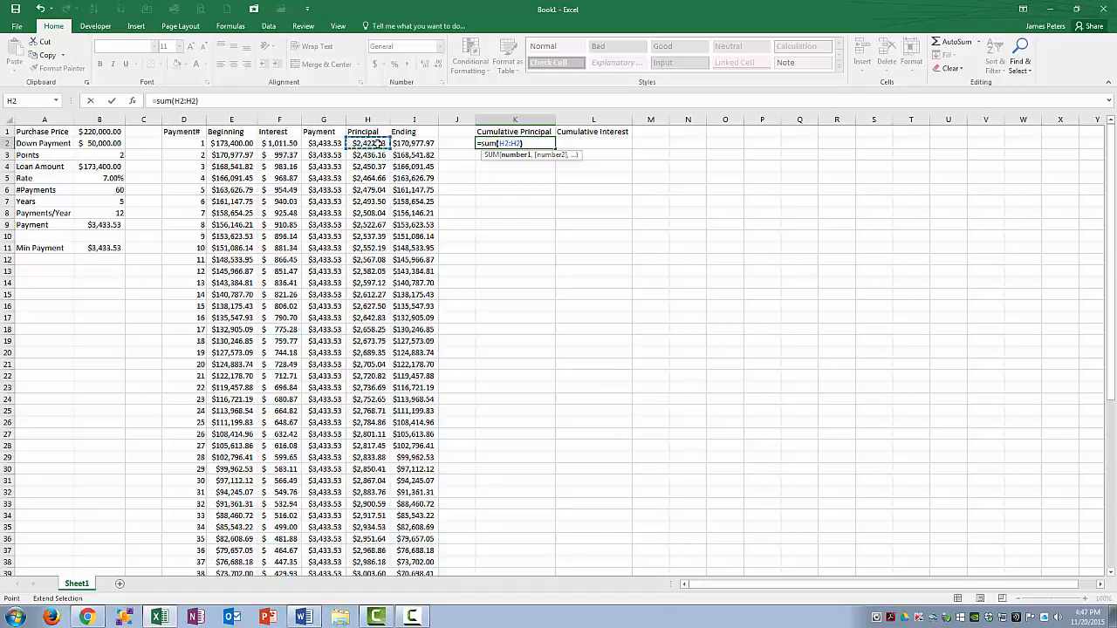
text())
click(503, 143)
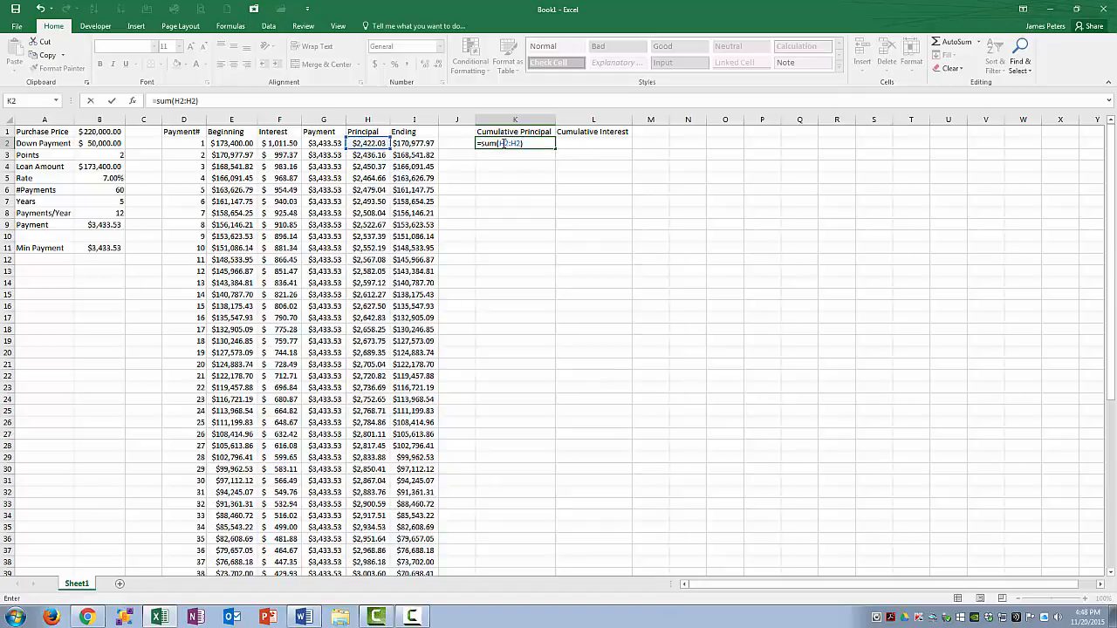
text($)
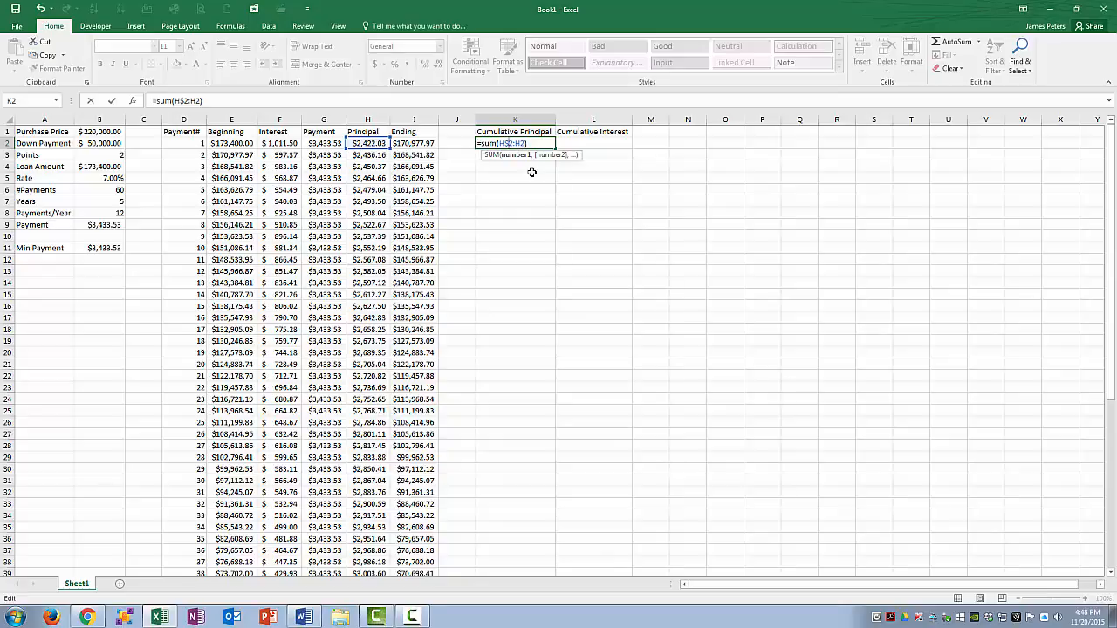
key(Return)
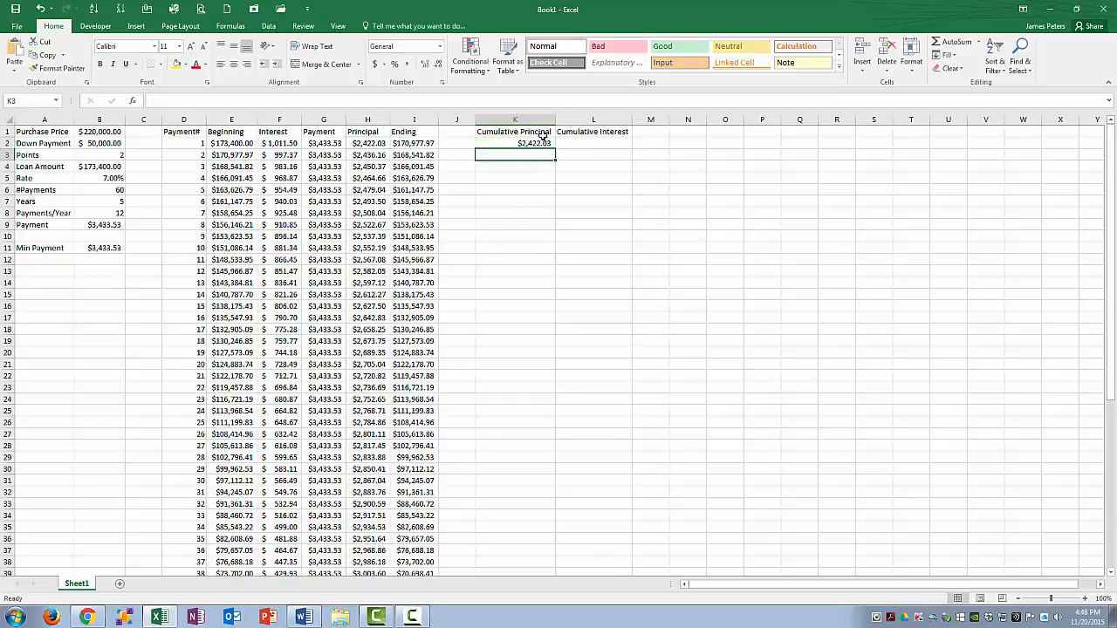
Step: Fill the Cumulative Principal formula from K2 down to K8 and check the range summed in K8
click(546, 141)
drag(555, 147, 560, 219)
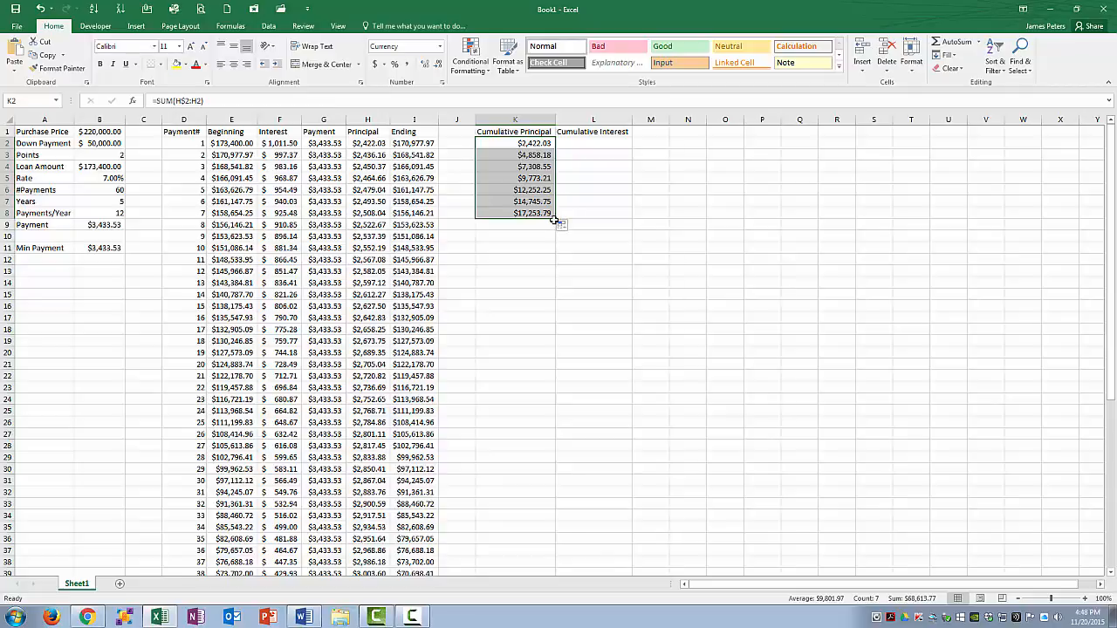
click(541, 213)
double_click(541, 213)
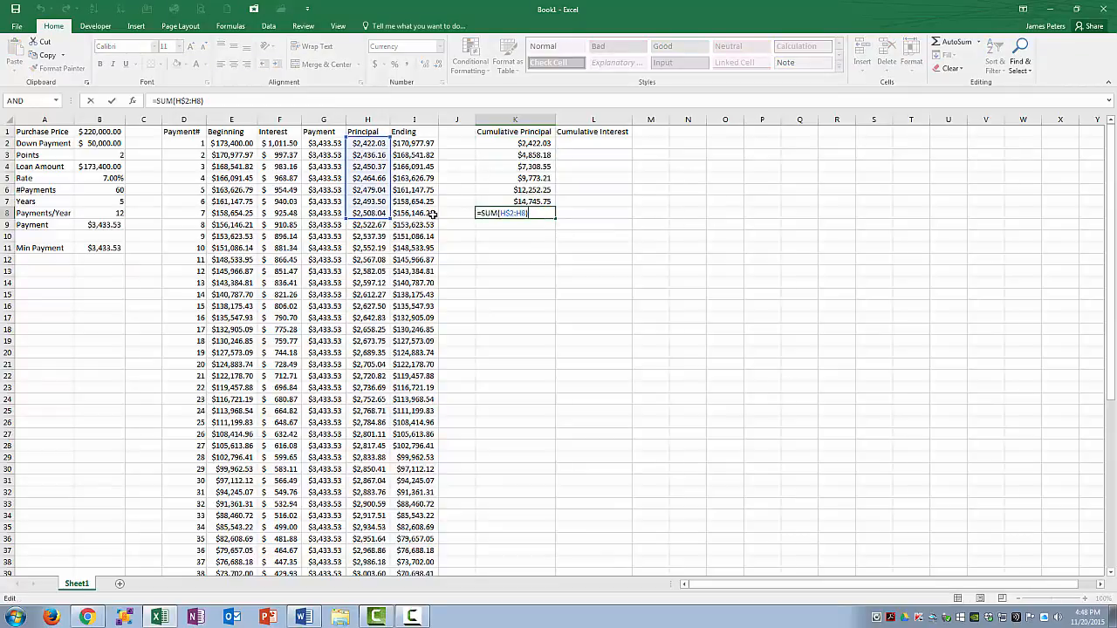
key(ctrl+Return)
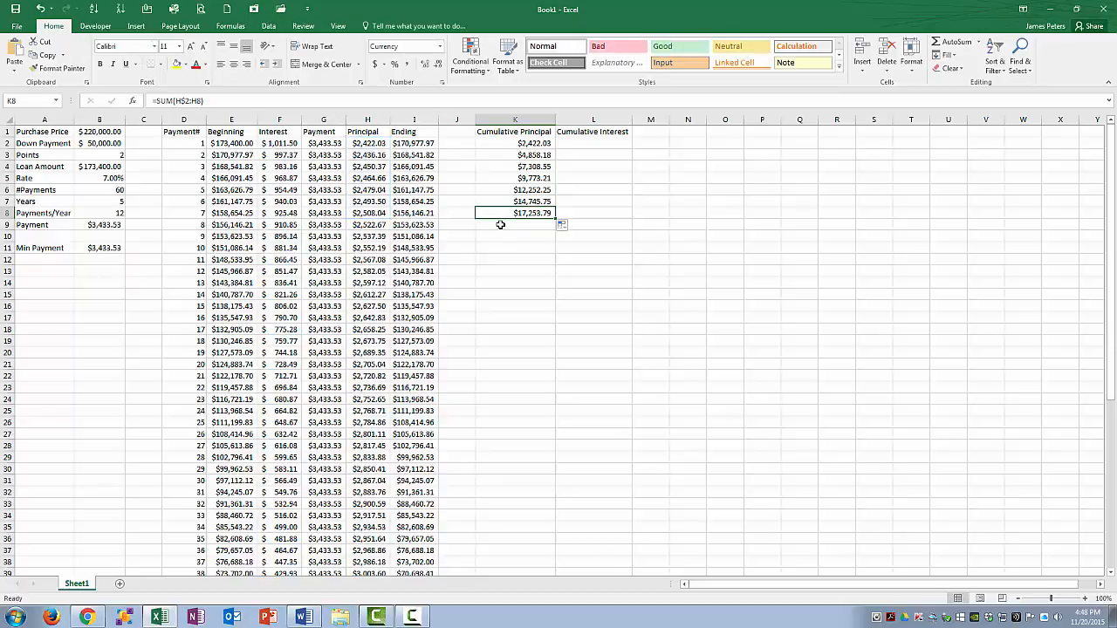
Step: Enter the running total =SUM(F$2:F2) in L2 under Cumulative Interest
click(568, 144)
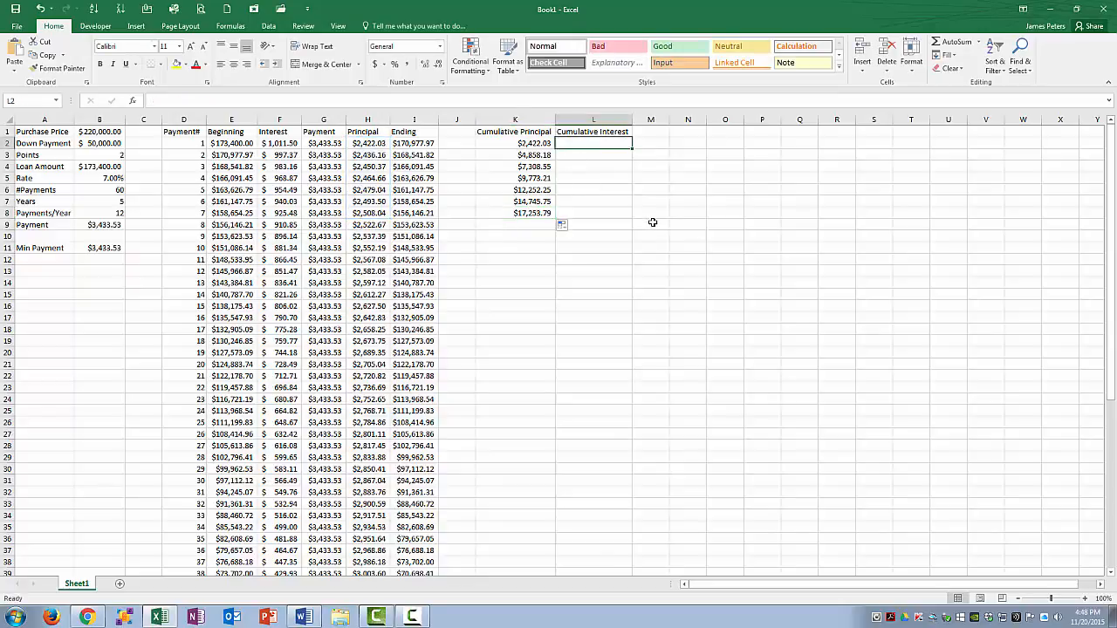
text(=)
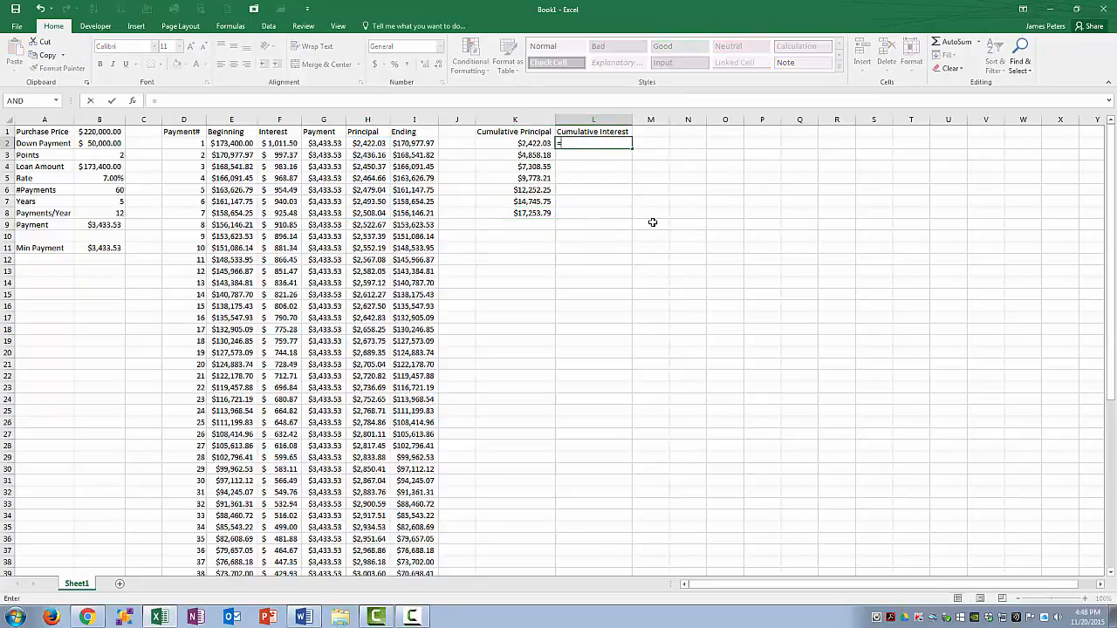
text(sum)
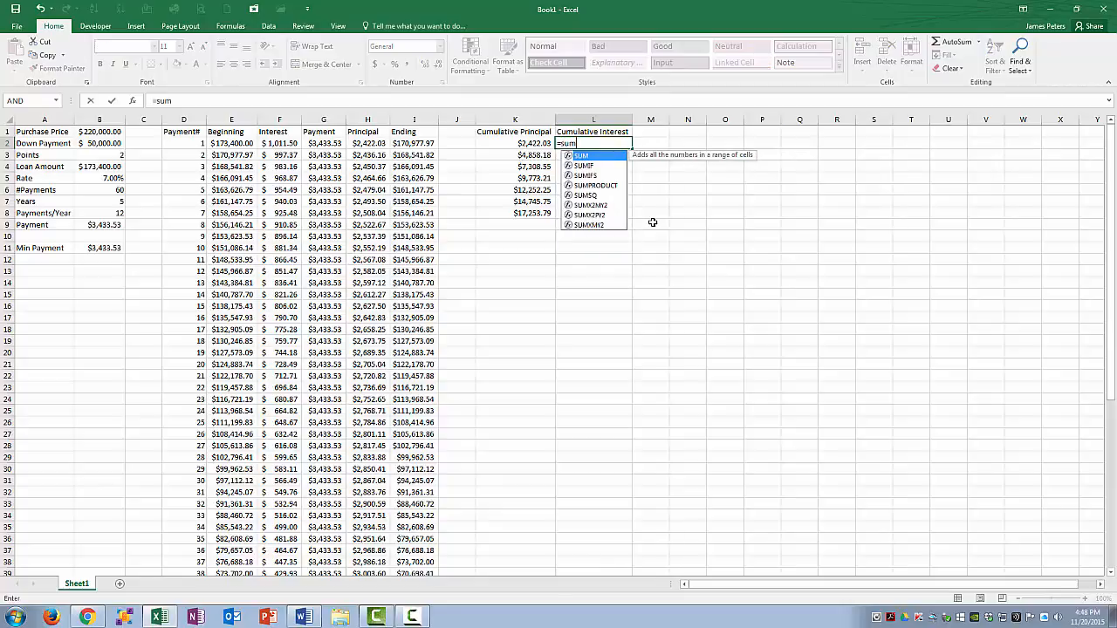
text(()
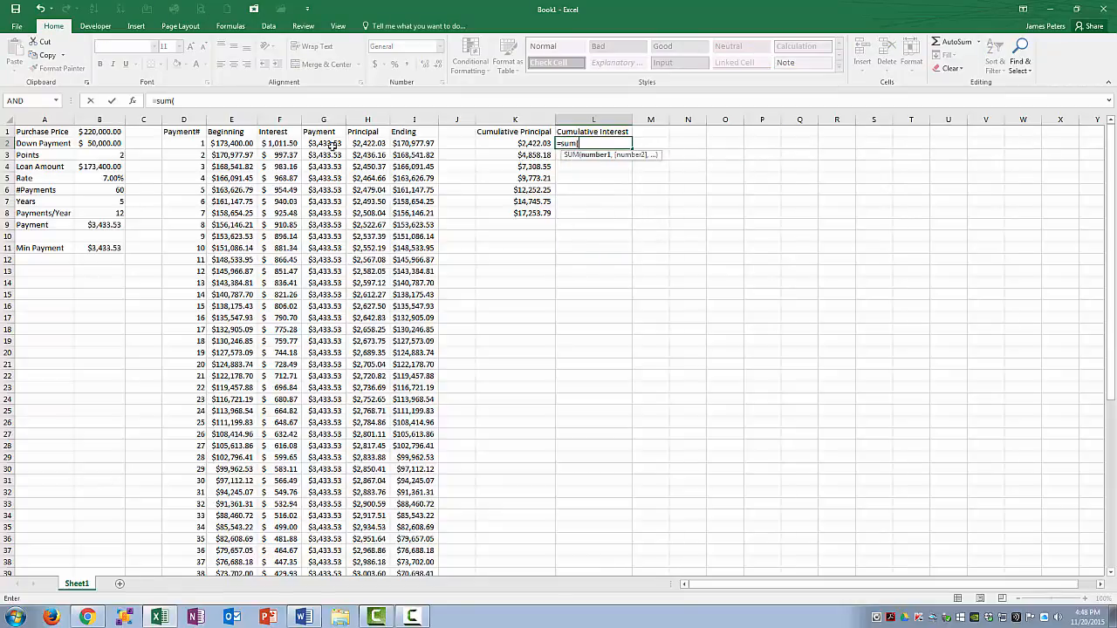
click(293, 143)
key(F8)
text(f2)
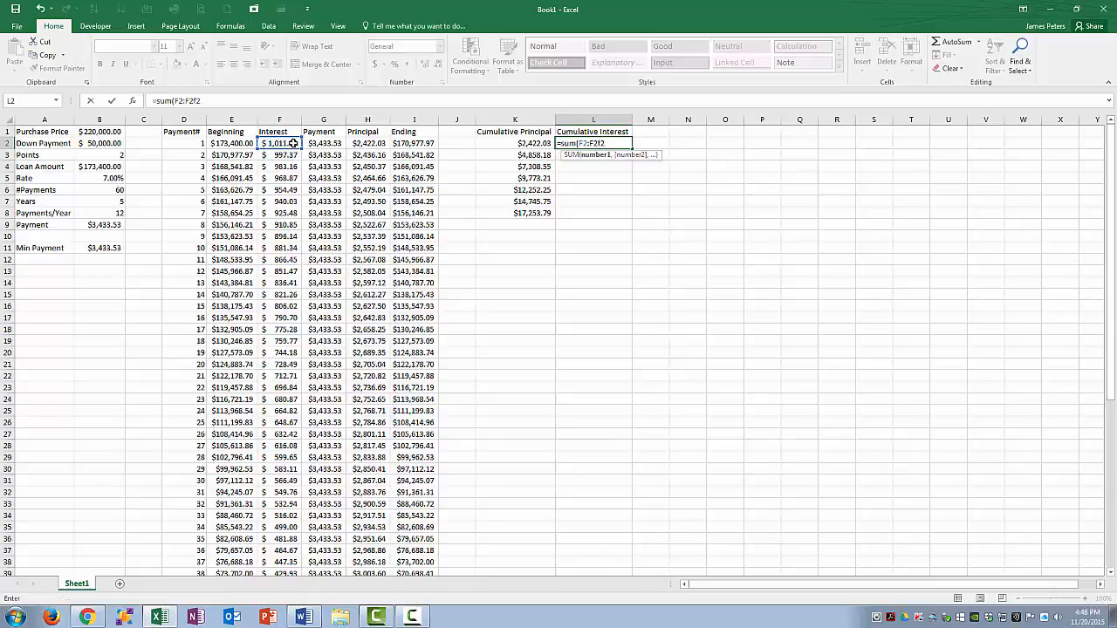
key(BackSpace)
key(BackSpace)
click(579, 143)
text($)
key(Return)
Step: Fill the Cumulative Interest formula from L2 down to L8 and check the range summed in L8
click(610, 143)
drag(632, 149, 630, 215)
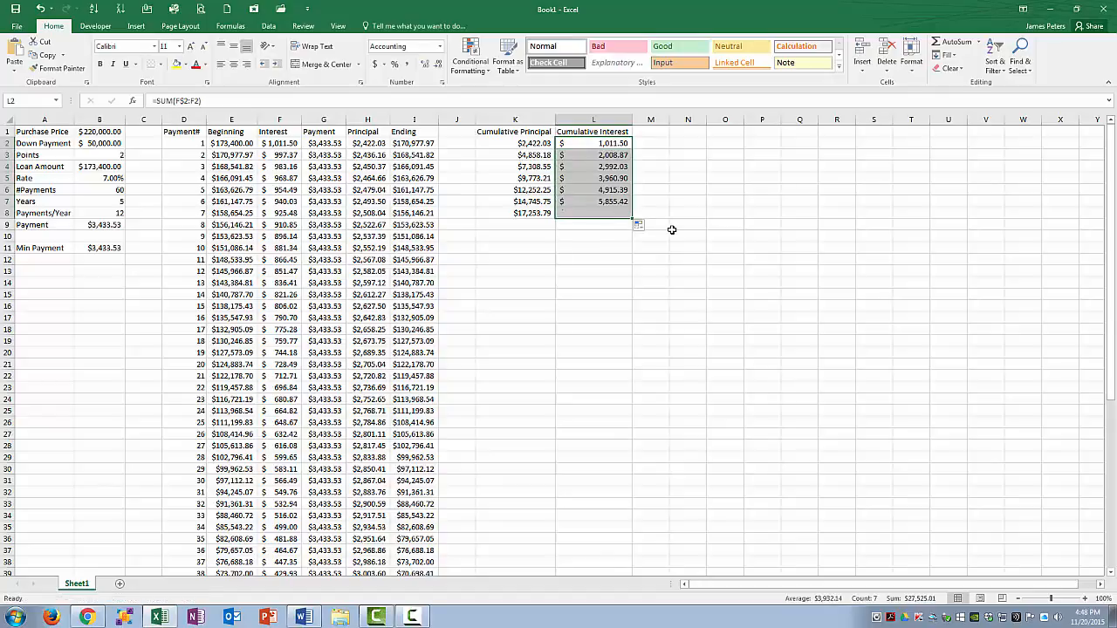
double_click(609, 215)
key(Escape)
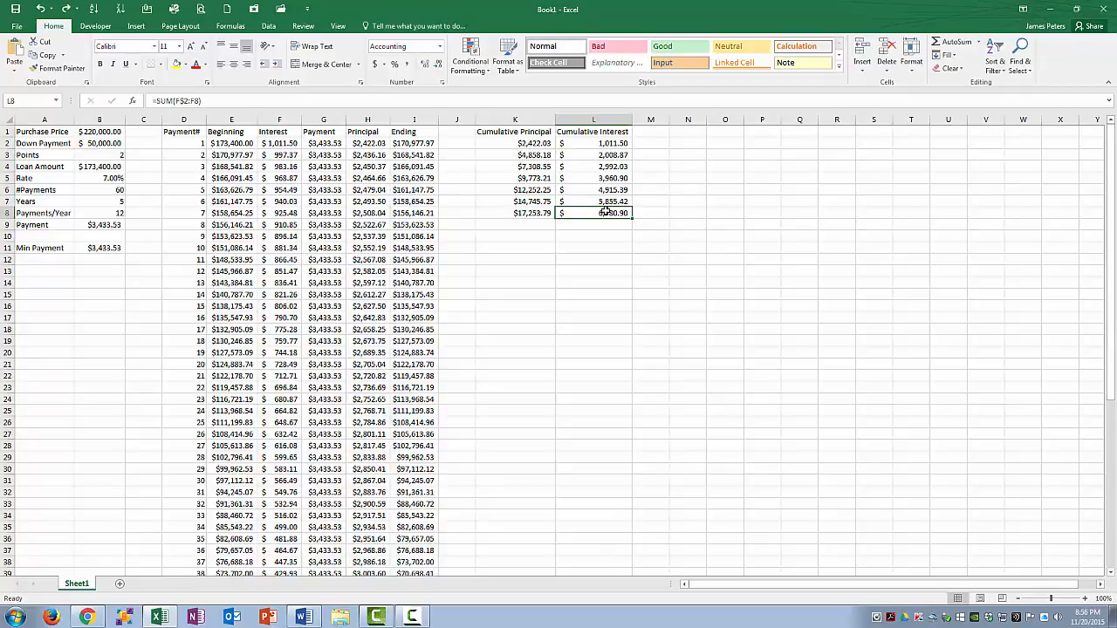
Step: Add the heading Cumulative Payments in M1
click(661, 128)
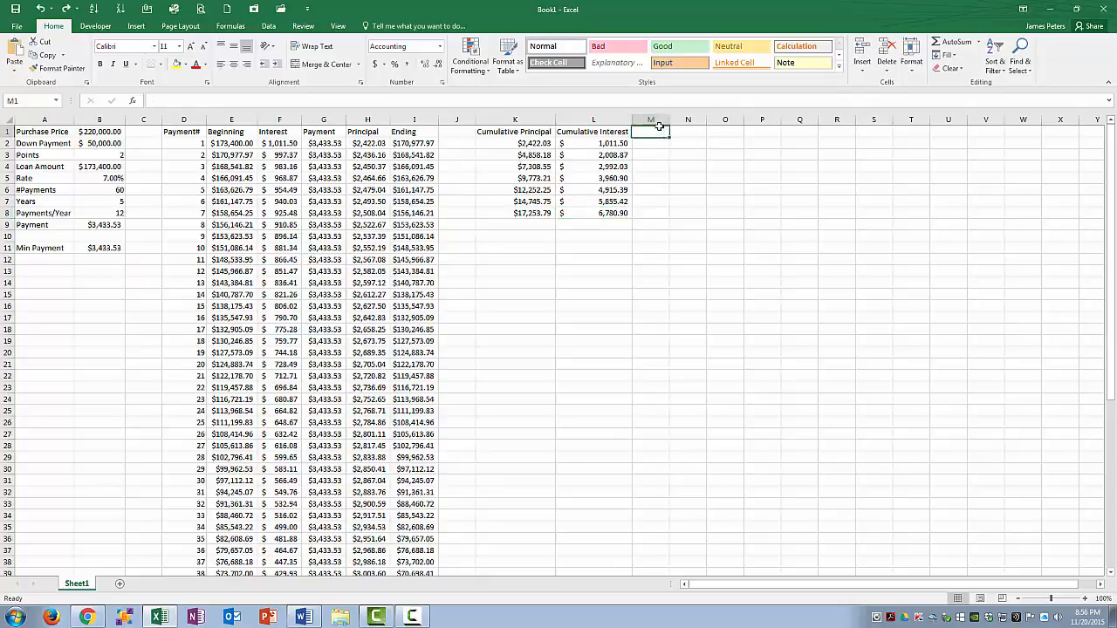
text(Cum)
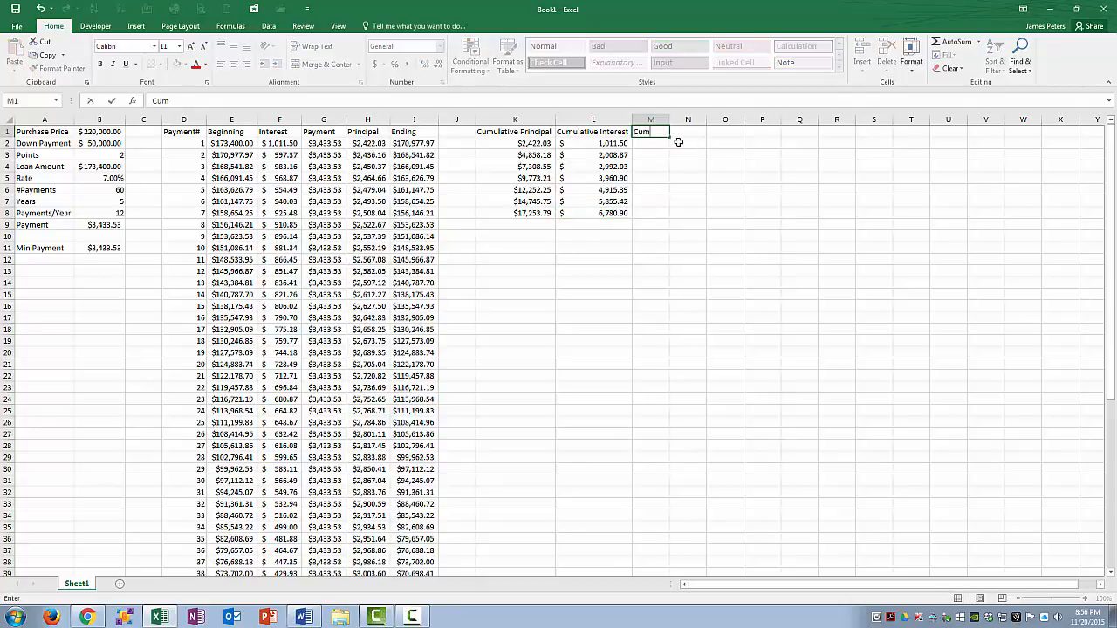
text(ulative Payments)
key(Return)
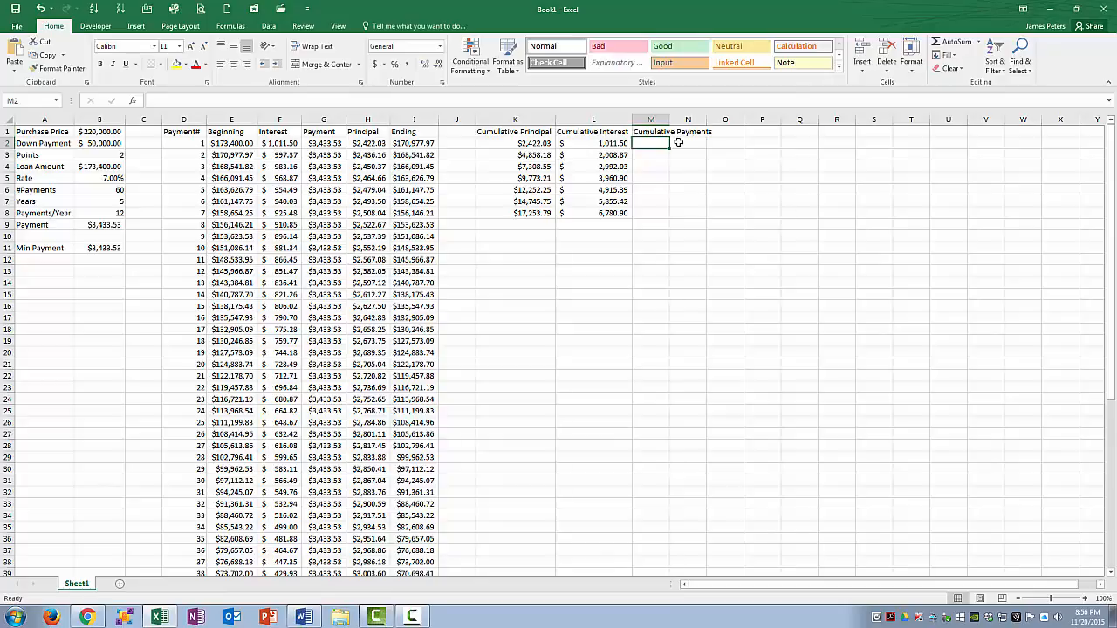
Step: Enter =K2+L2 in M2 to add cumulative principal and cumulative interest for the first payment
text(=)
key(Left)
key(Left)
text(+)
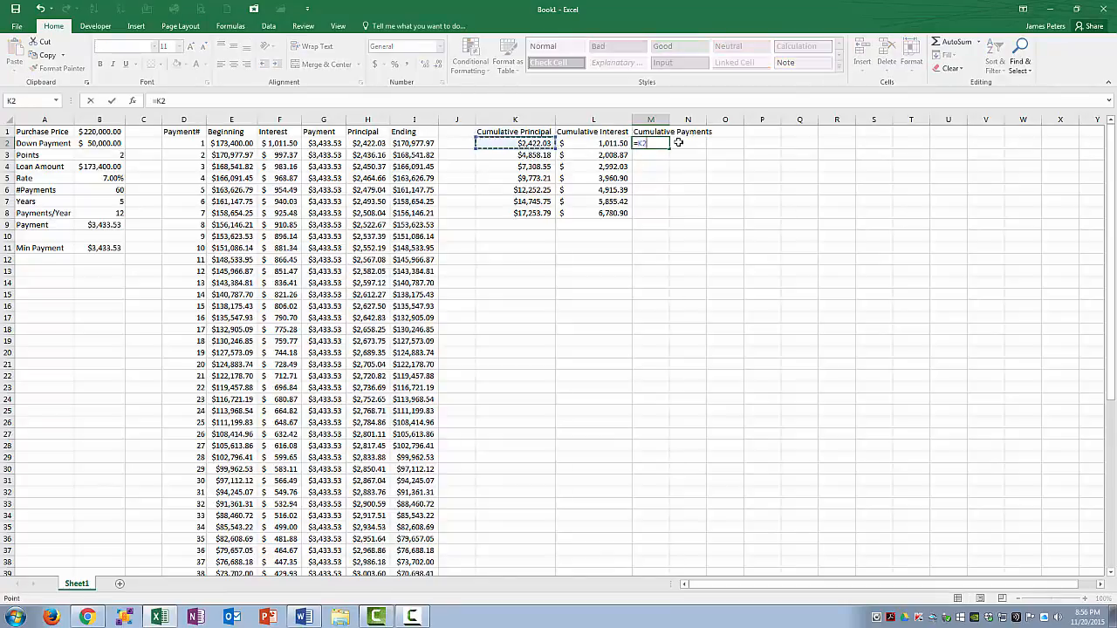
key(Left)
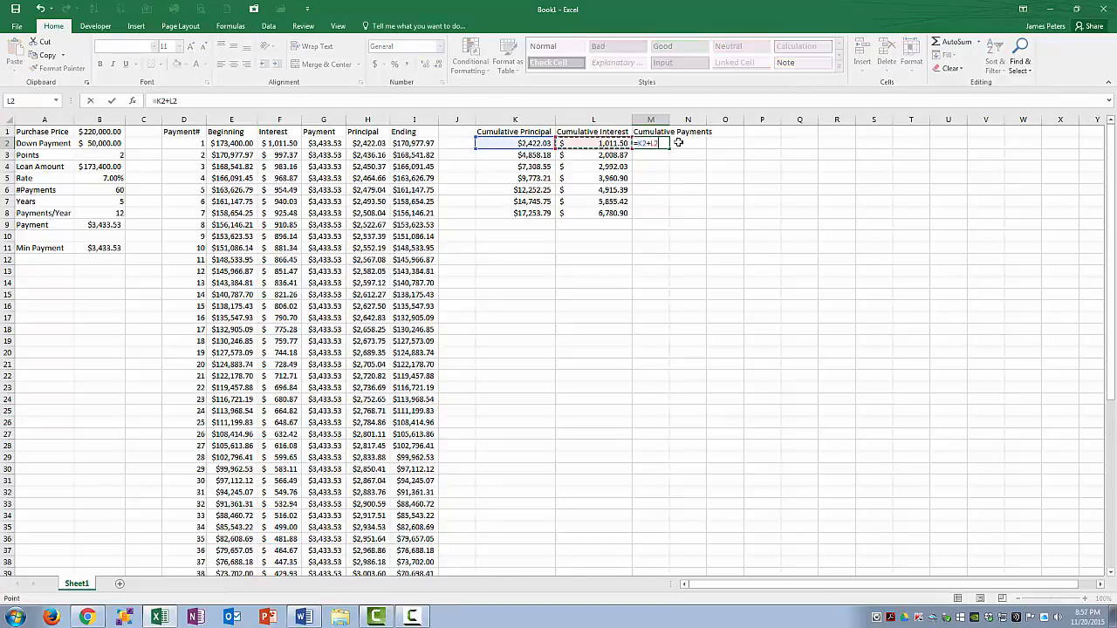
key(Return)
Step: Fill the Cumulative Payments formula from M2 down to M8 and fit column M to its contents
key(Up)
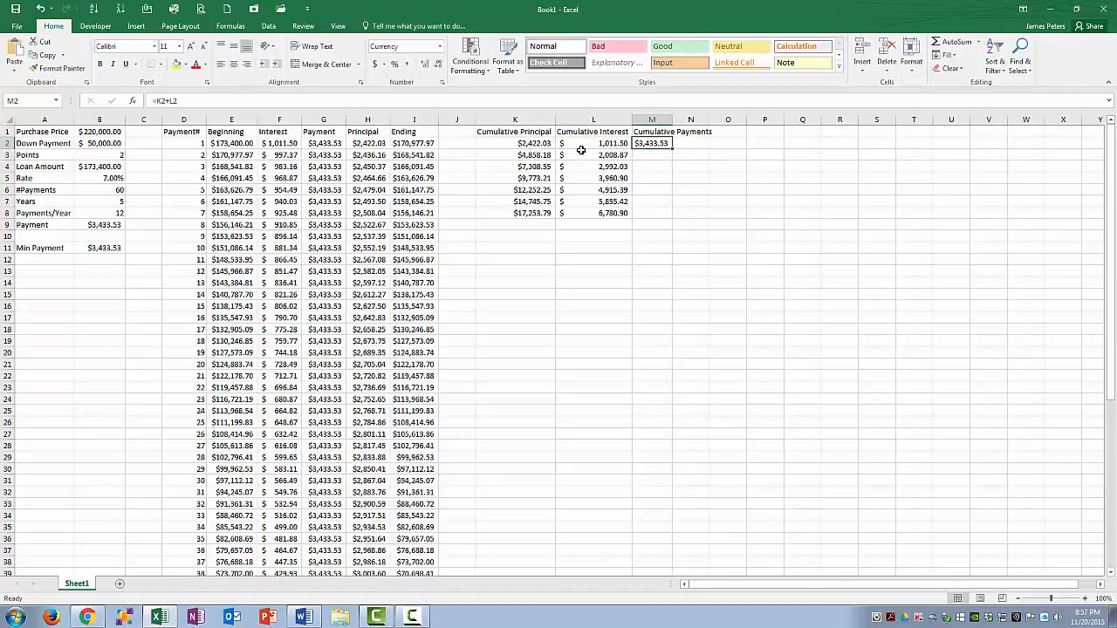
drag(674, 149, 671, 218)
double_click(672, 117)
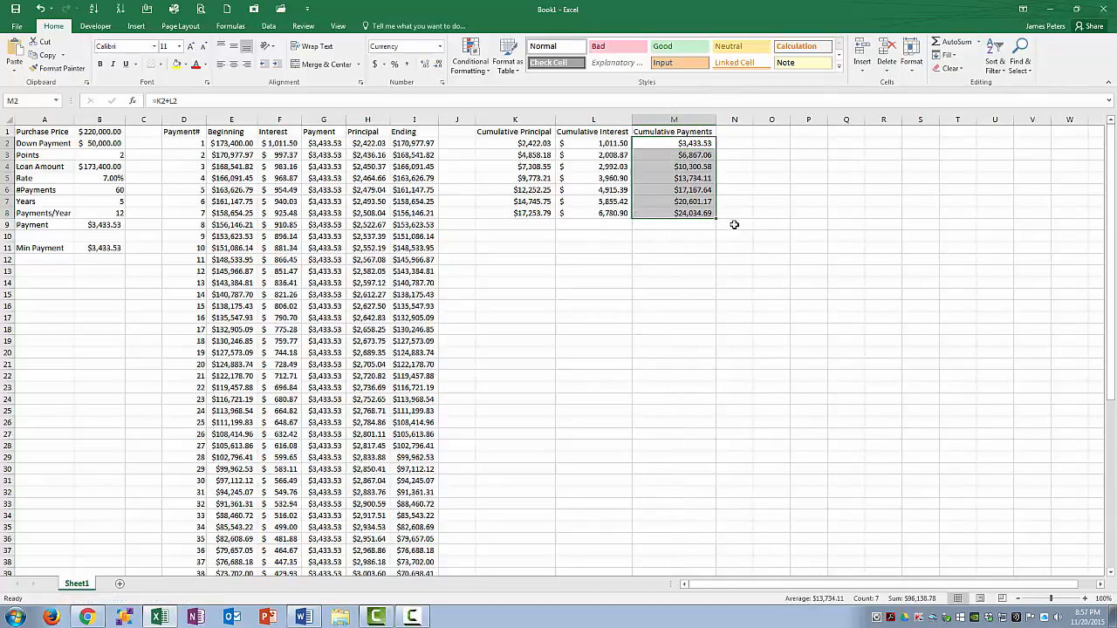
Step: Fill the three cumulative formulas in K8:M8 down to payment 60 in row 61
drag(537, 210, 663, 214)
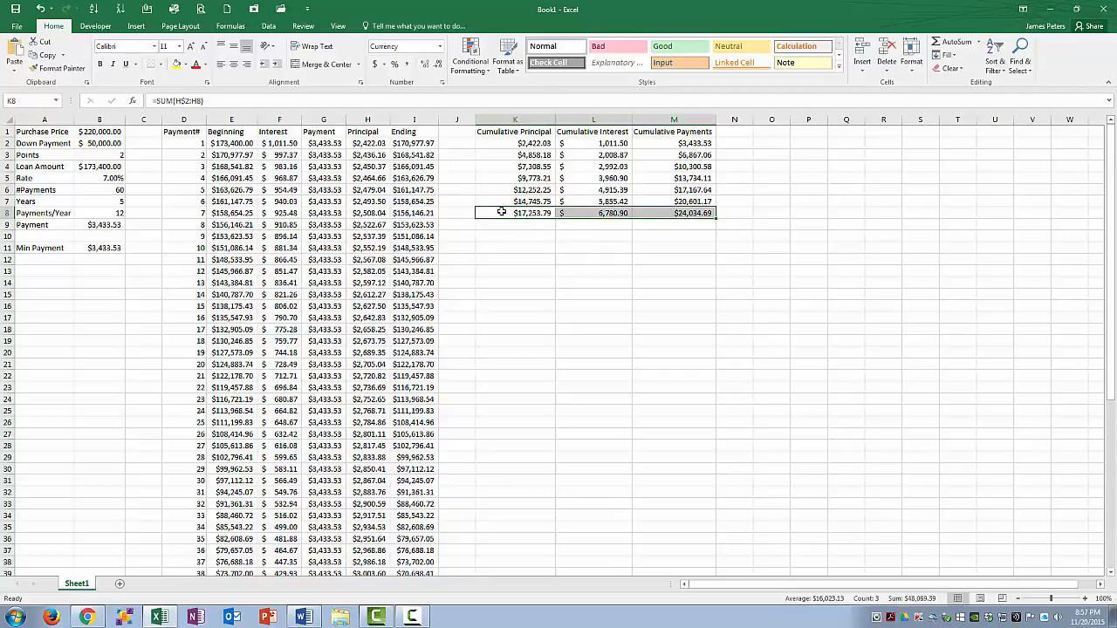
mouse_move(689, 223)
drag(714, 218, 707, 555)
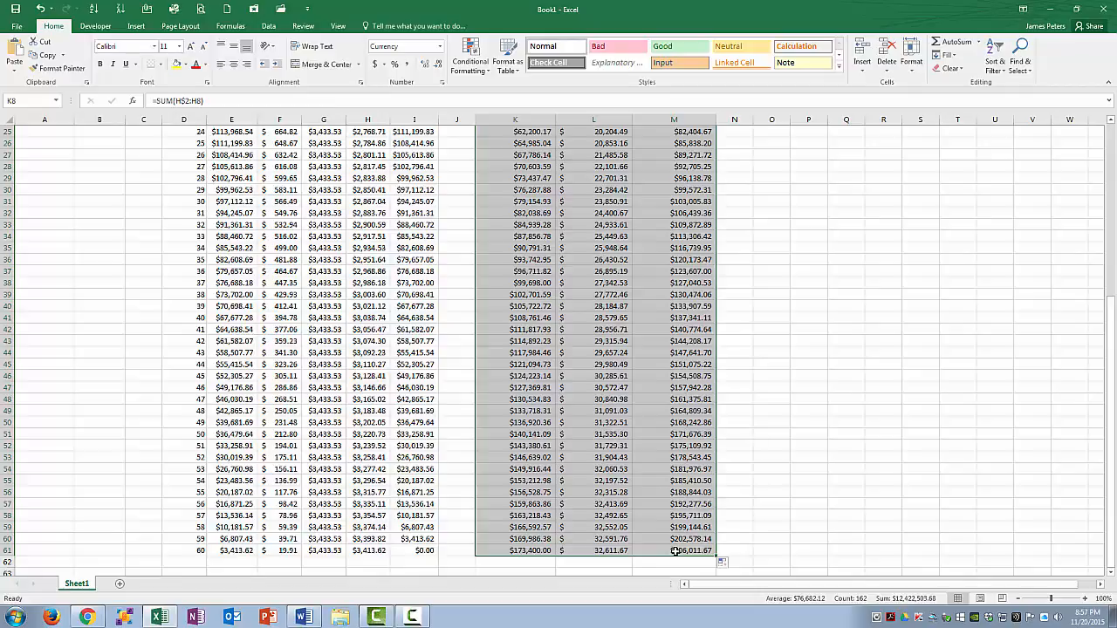
Step: Inspect the final Cumulative Principal in K61 and the Purchase Price in B1
click(538, 551)
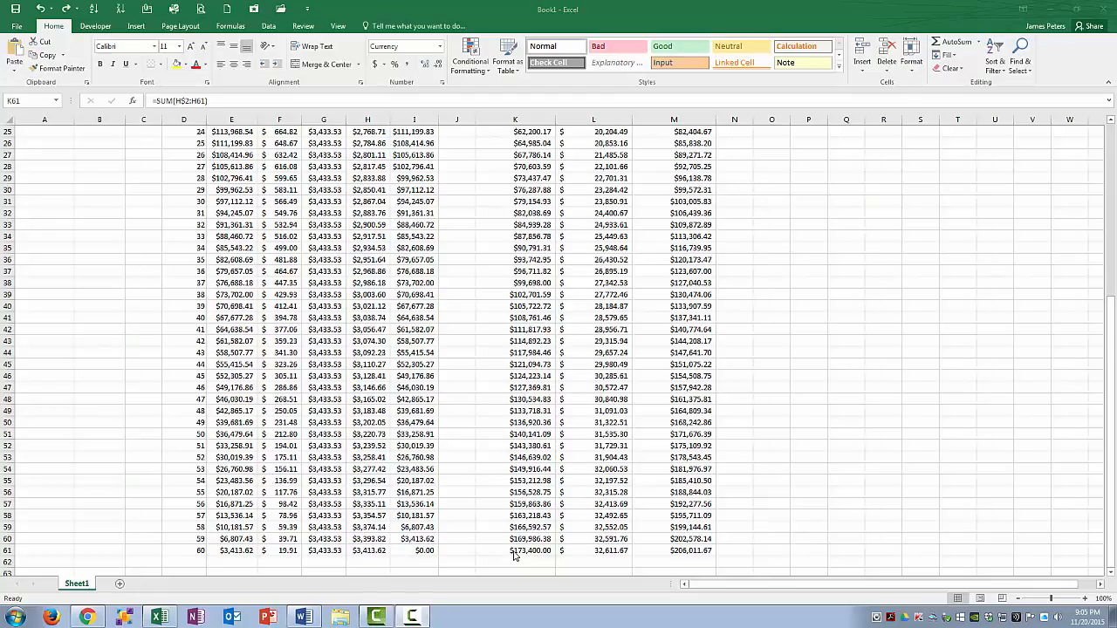
click(513, 550)
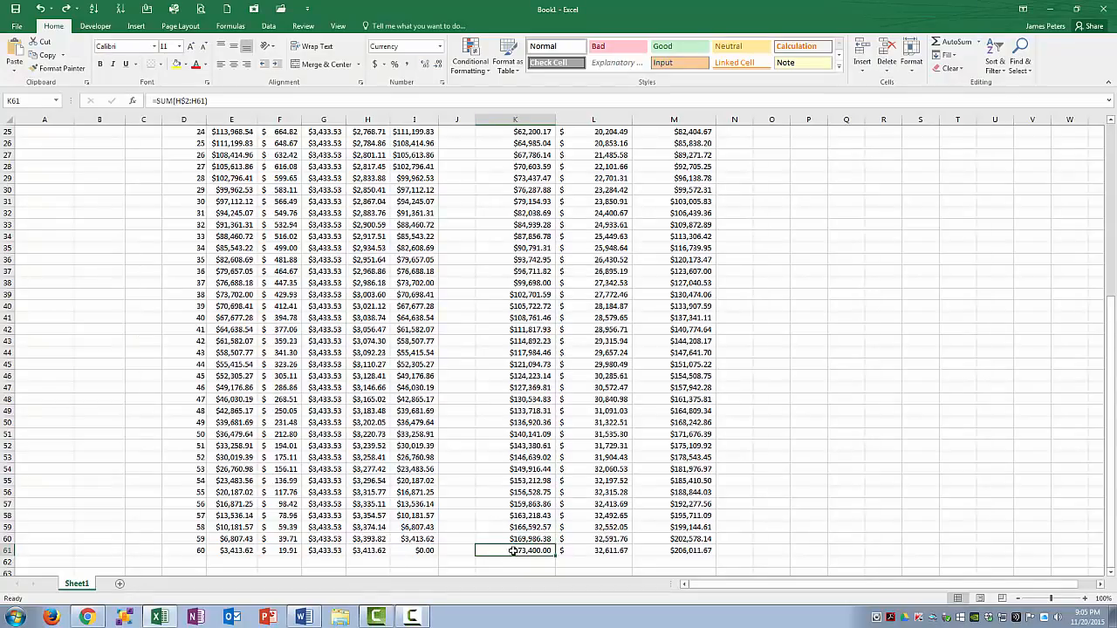
scroll(513, 550, up, 8)
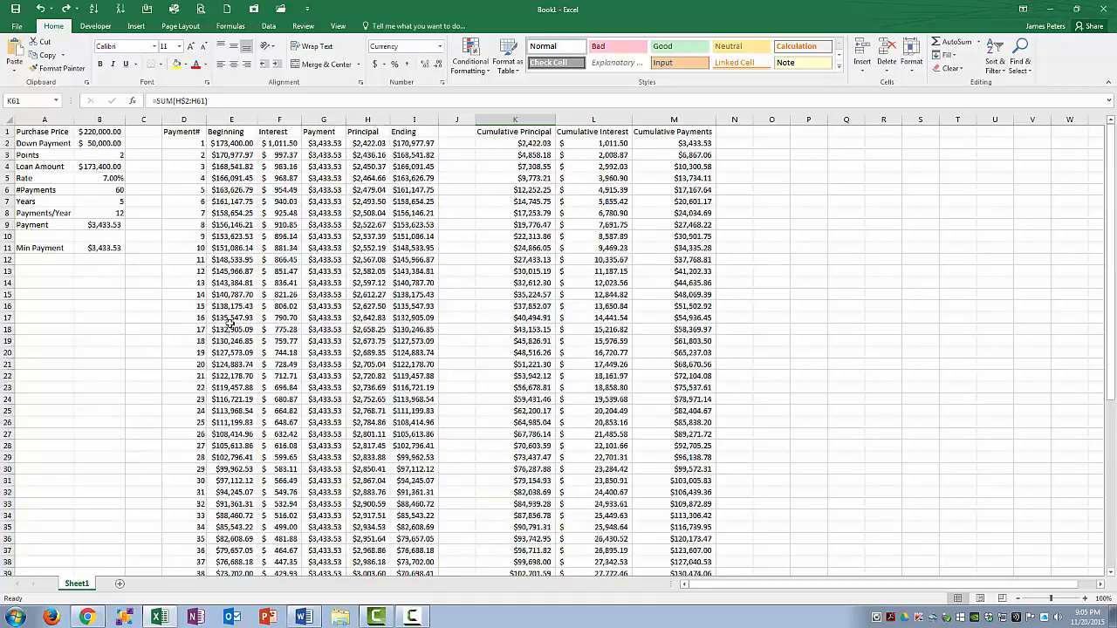
click(103, 132)
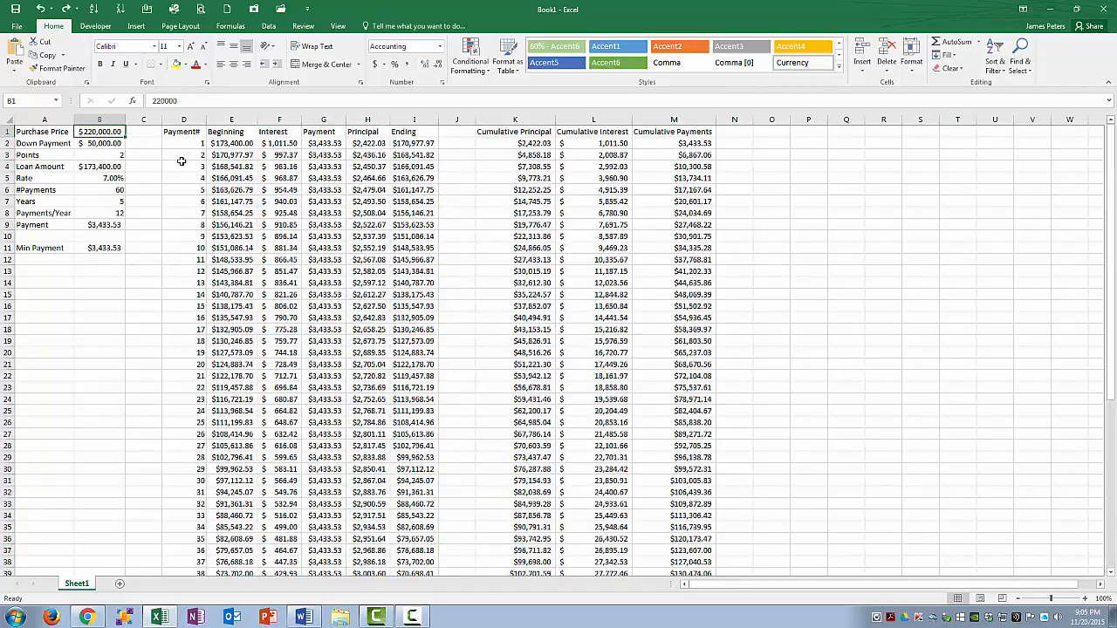
Step: Set the Purchase Price in B1 to 300,000 and the Down Payment in B2 to 60,000
text(300)
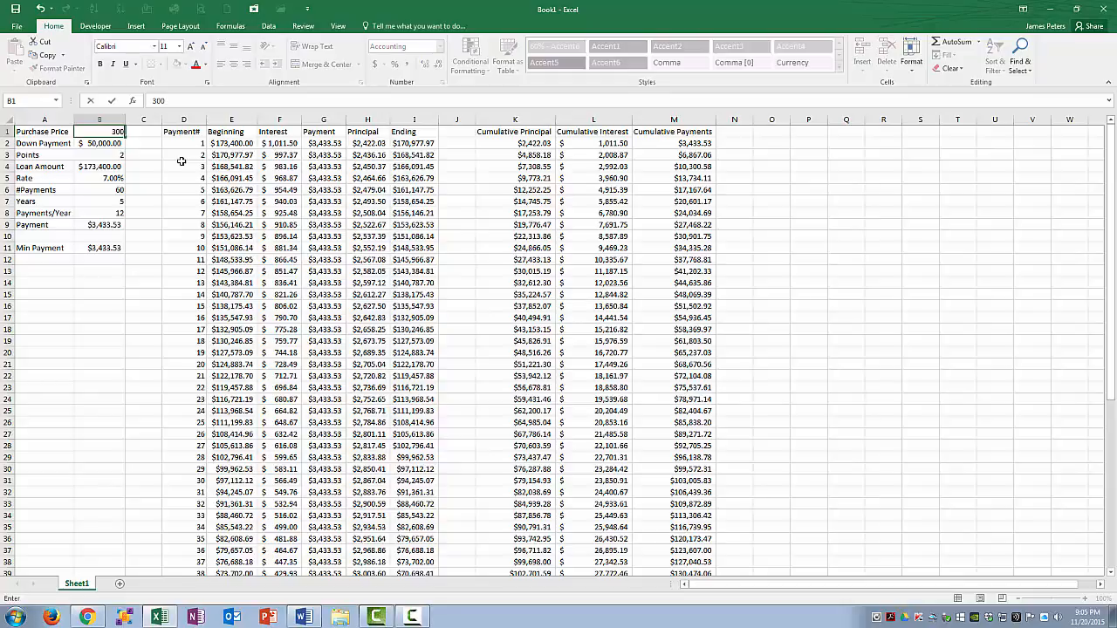
text(,000)
key(Return)
text(60,)
text(00)
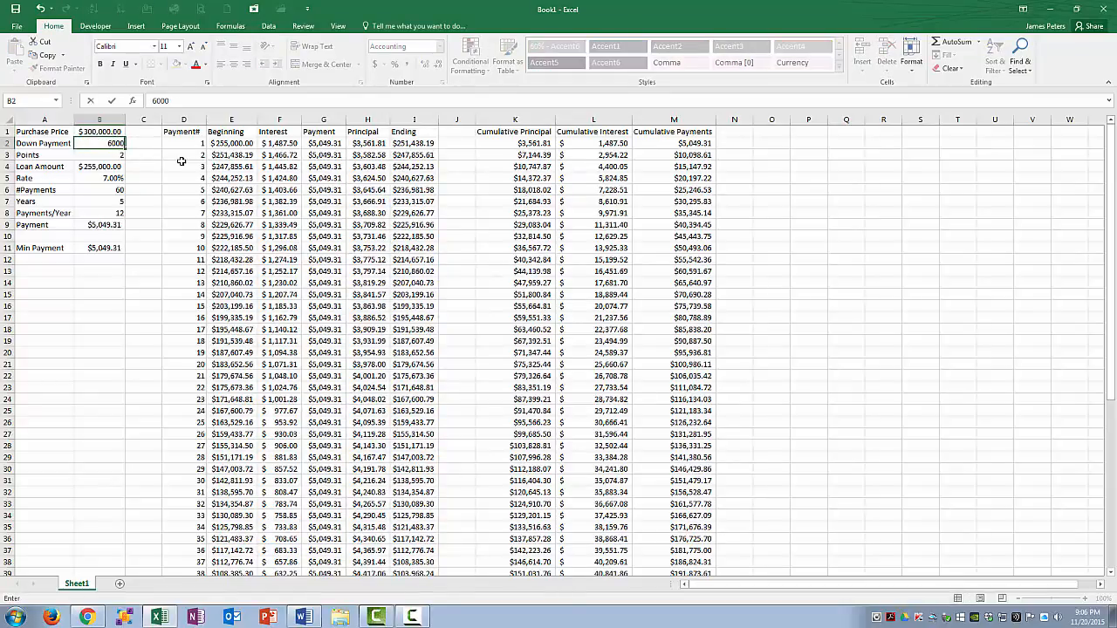
text(0)
key(Return)
Step: Set the Points in B3 to 0 and the Rate in B5 to 4.5%
text(0)
key(ctrl+Return)
key(Down)
key(Down)
text(4.5%)
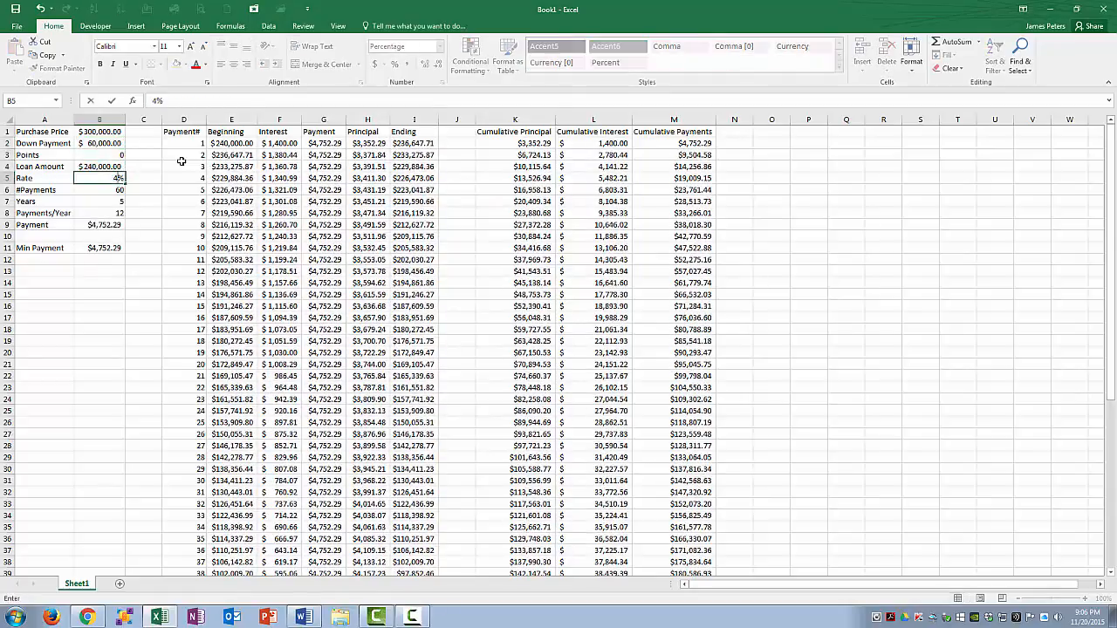
key(Return)
Step: Set the loan term in B7 to 30 years
key(Return)
text(30)
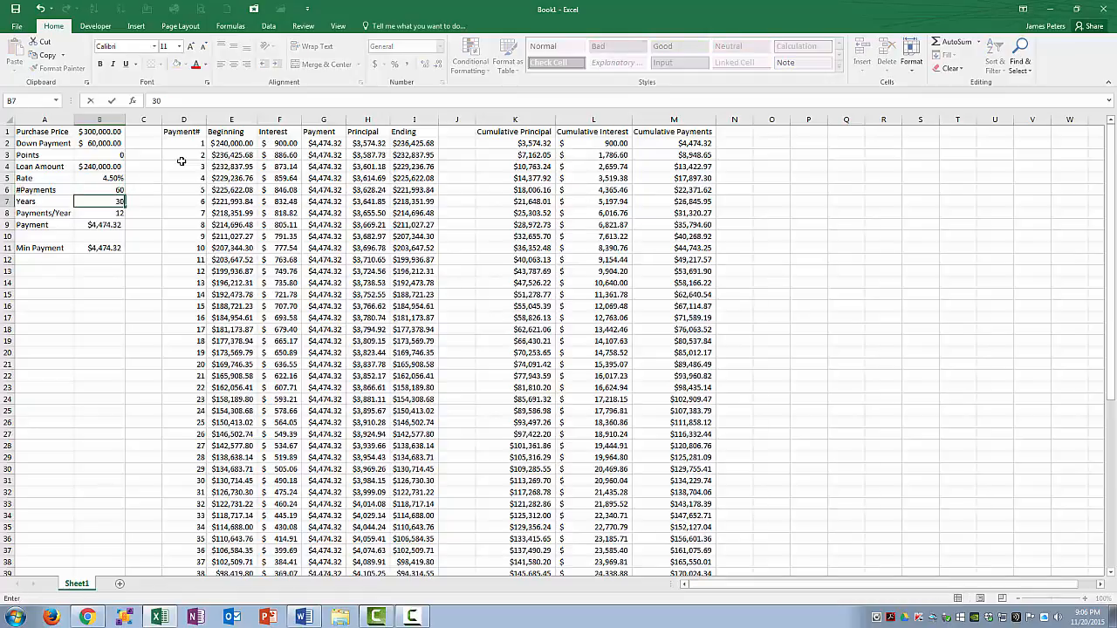
key(Return)
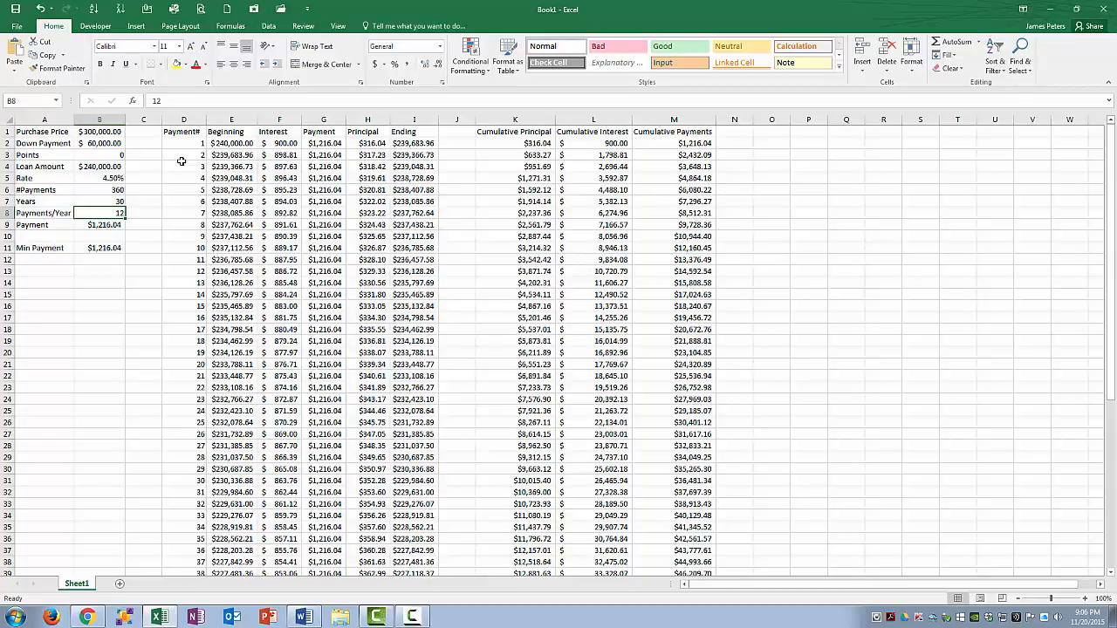
Step: Add a Rent label in A13 with the value 1100 beside it in B13
key(Down)
key(Down)
key(Down)
key(Down)
key(Down)
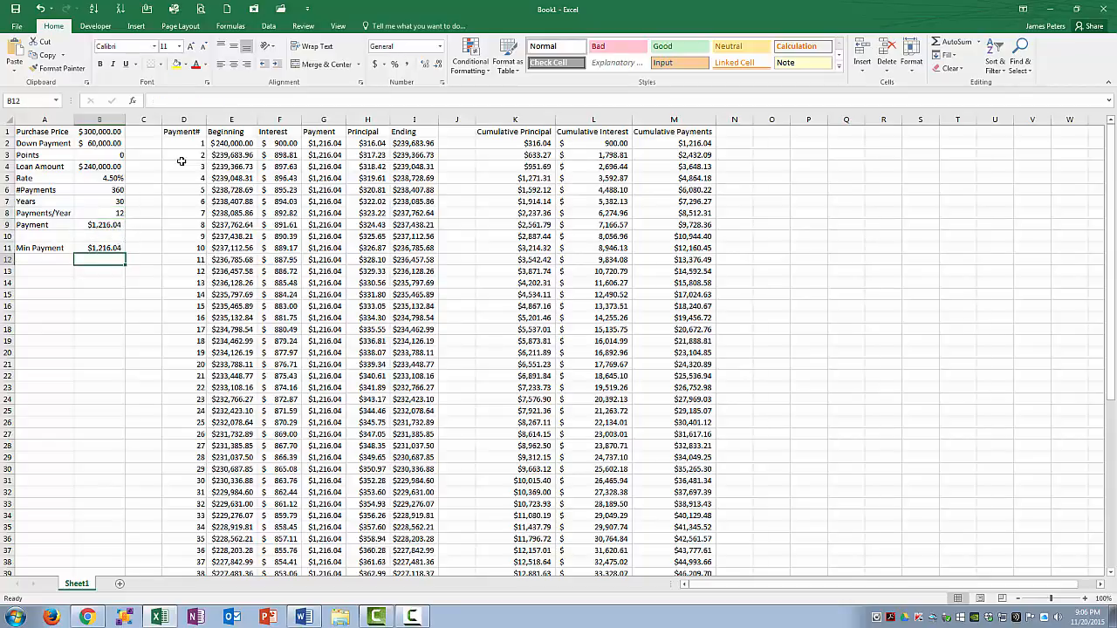
key(Left)
text(Rent)
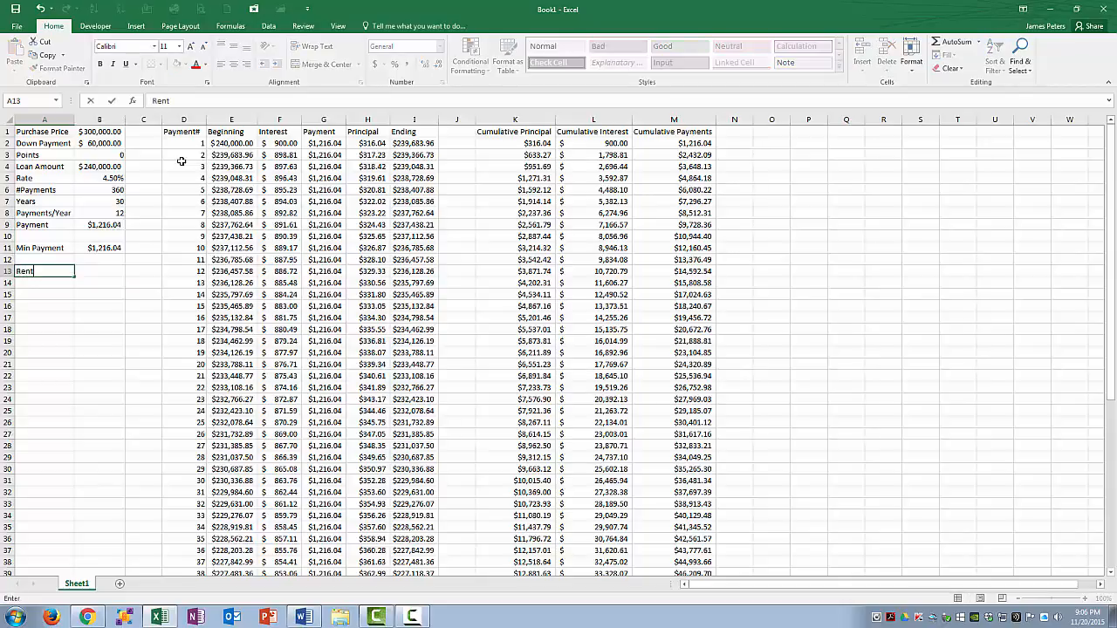
key(Tab)
text(1100)
key(Return)
Step: Apply the Accounting number format to the rent amount in B13
key(Up)
key(Right)
click(375, 63)
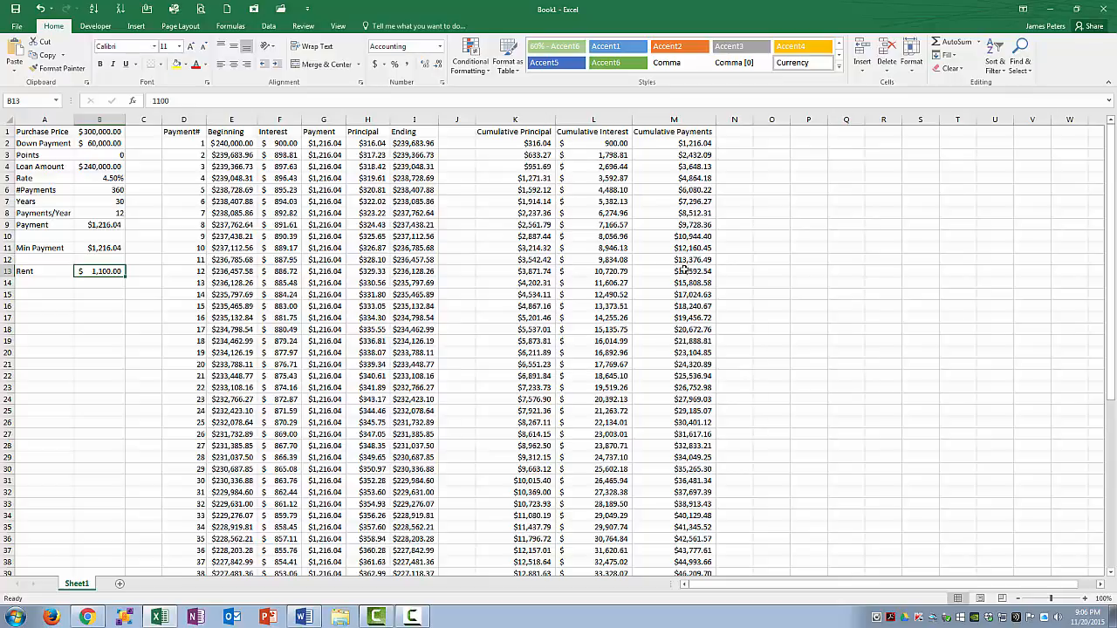
Step: Enter the heading Cumulative Rent in O1 and fit column O to its contents
click(772, 132)
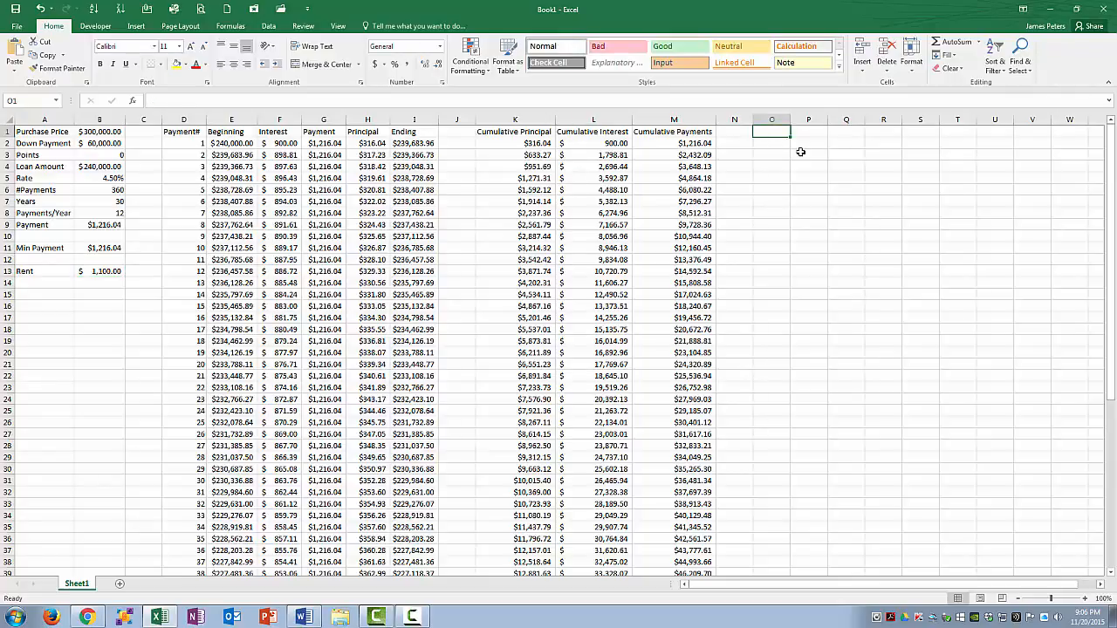
text(Cumul)
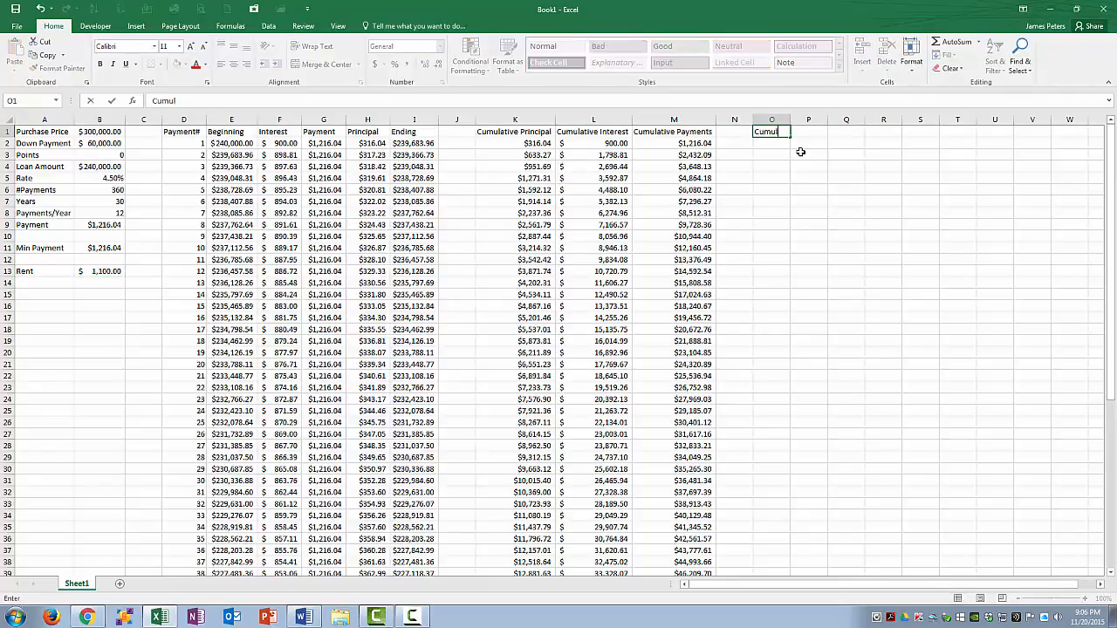
text(ative Rent)
key(Return)
double_click(790, 119)
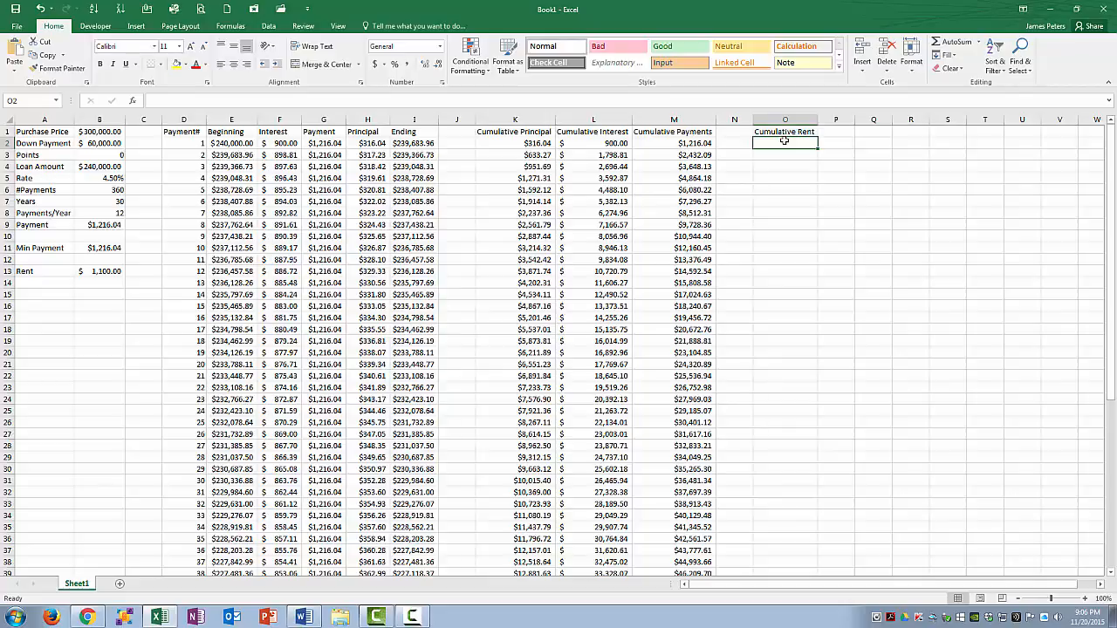
Step: Enter a formula in O2 that references the rent amount in B13
text(+)
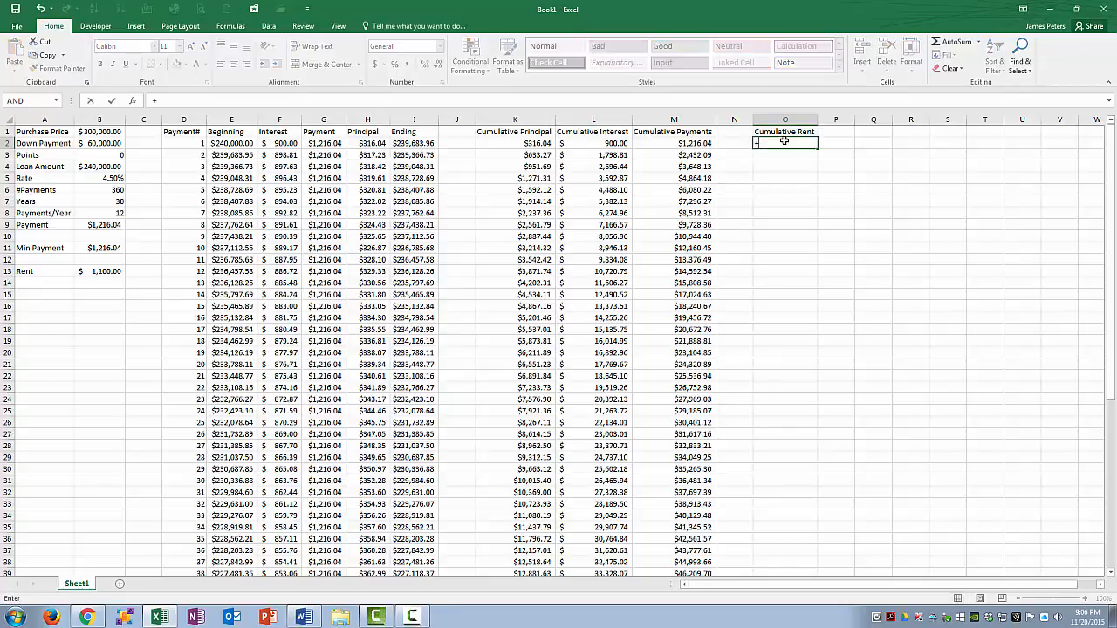
click(116, 273)
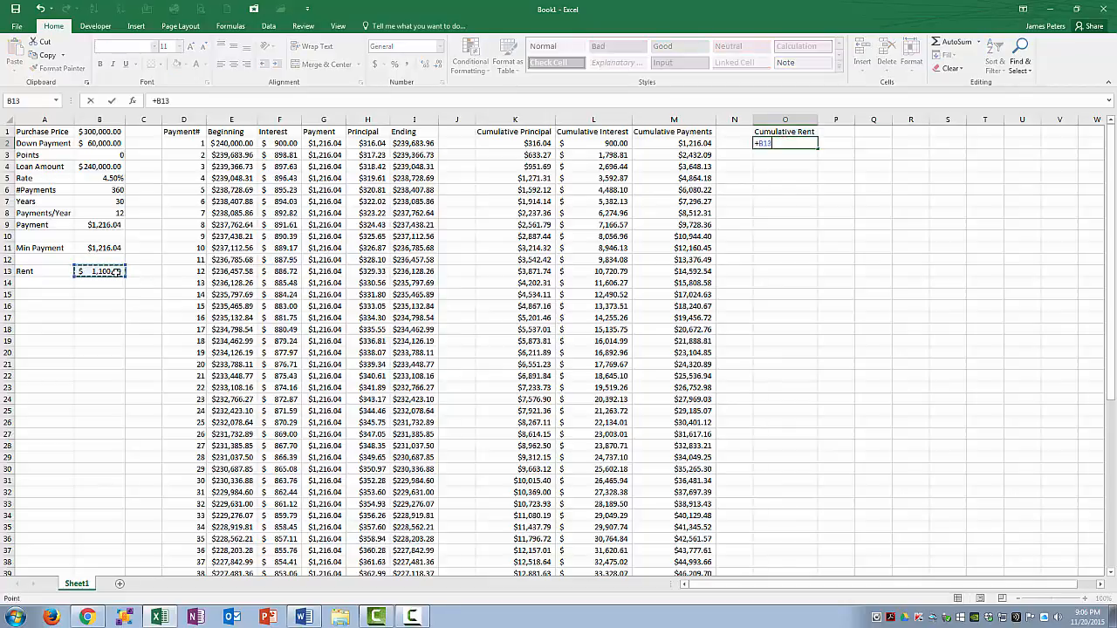
key(Return)
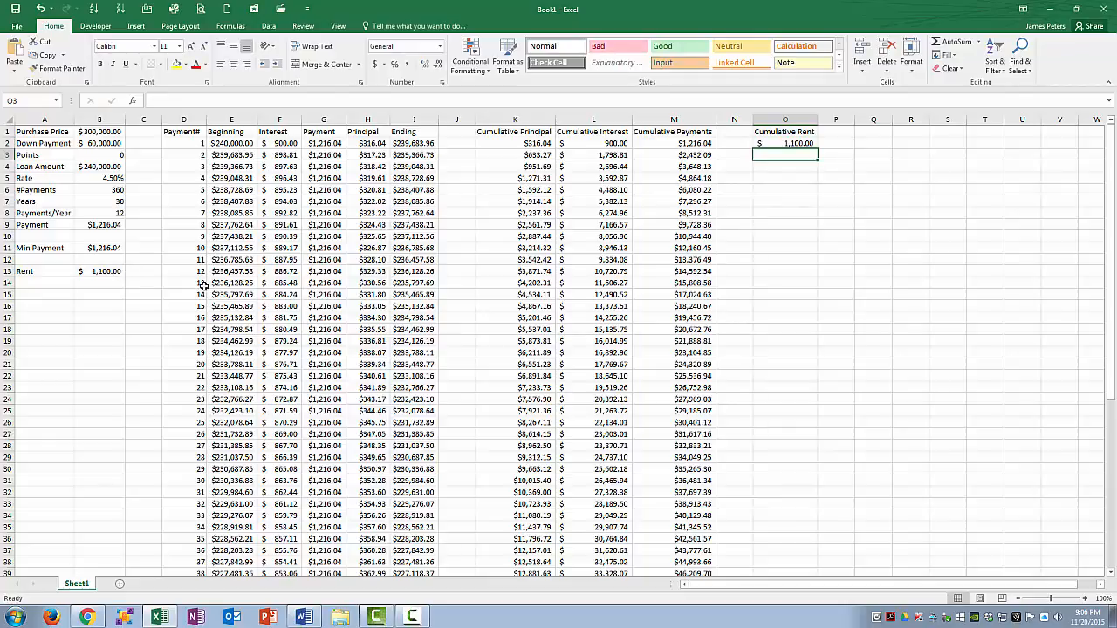
Step: Enter =O2+B$13 in O3 to add the rent to the previous cumulative rent, keeping the rent row fixed
text(=)
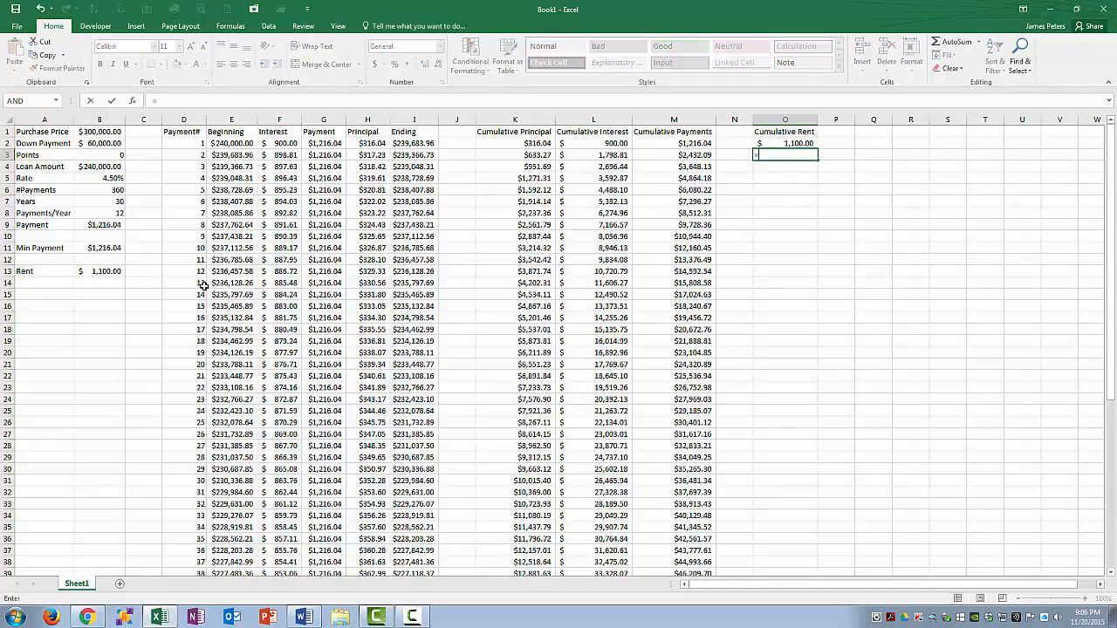
key(Up)
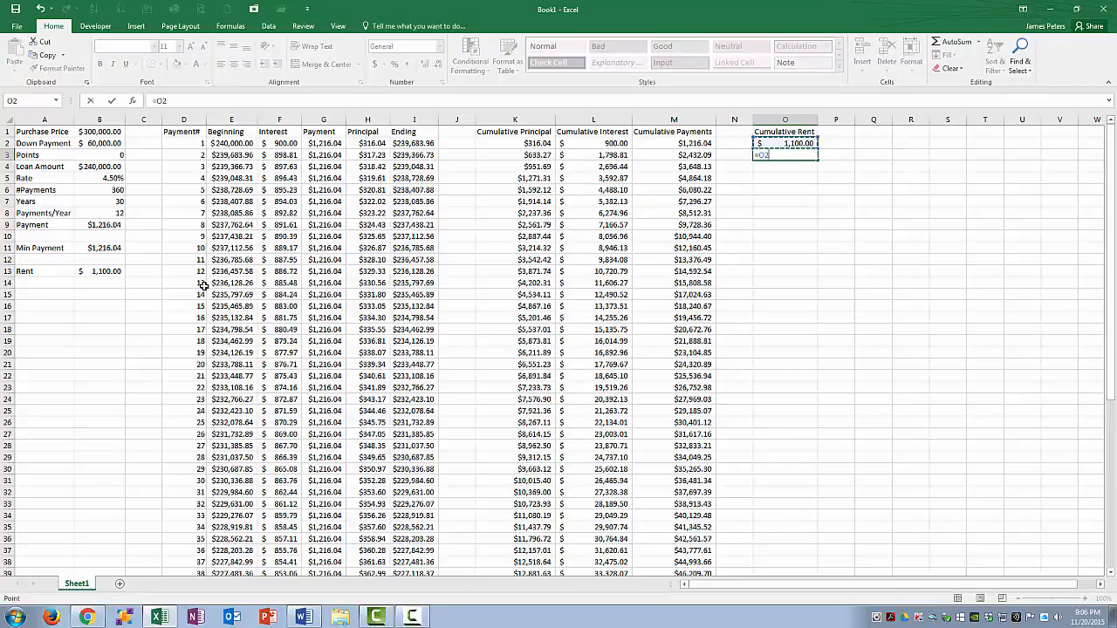
text(+)
click(107, 271)
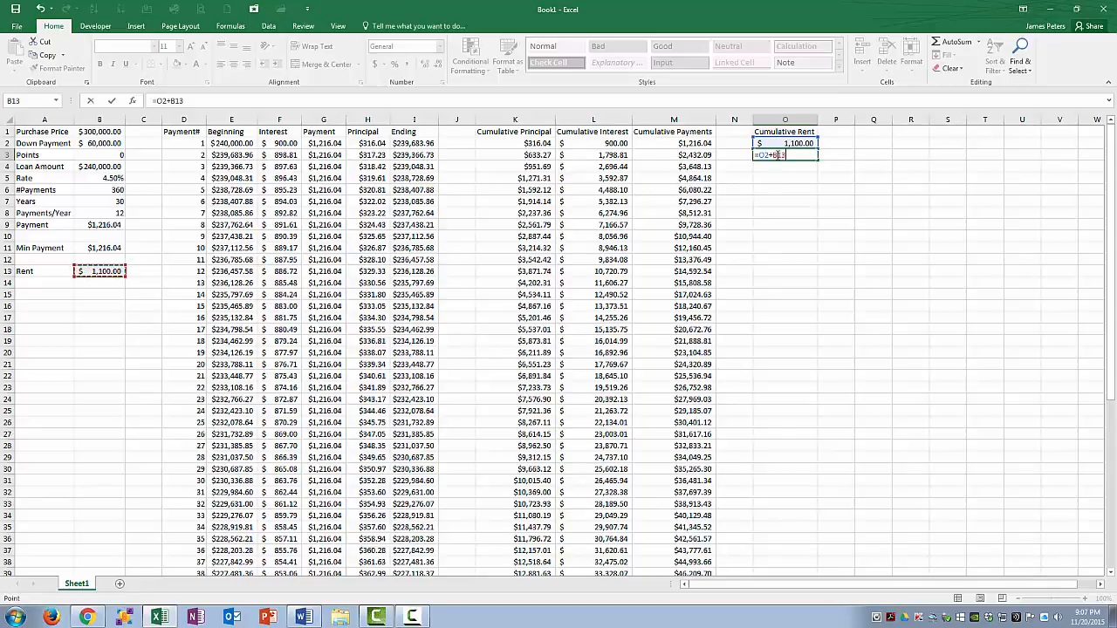
click(775, 155)
text($)
key(Return)
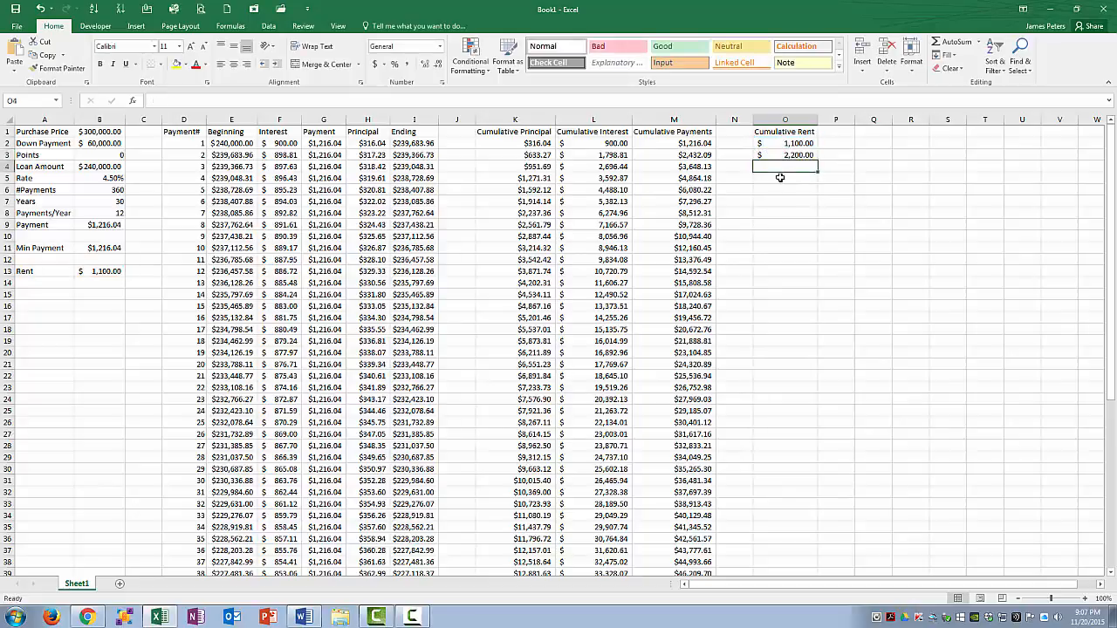
Step: Fill the Cumulative Rent formula from O3 down to payment 60 in row 61
click(782, 155)
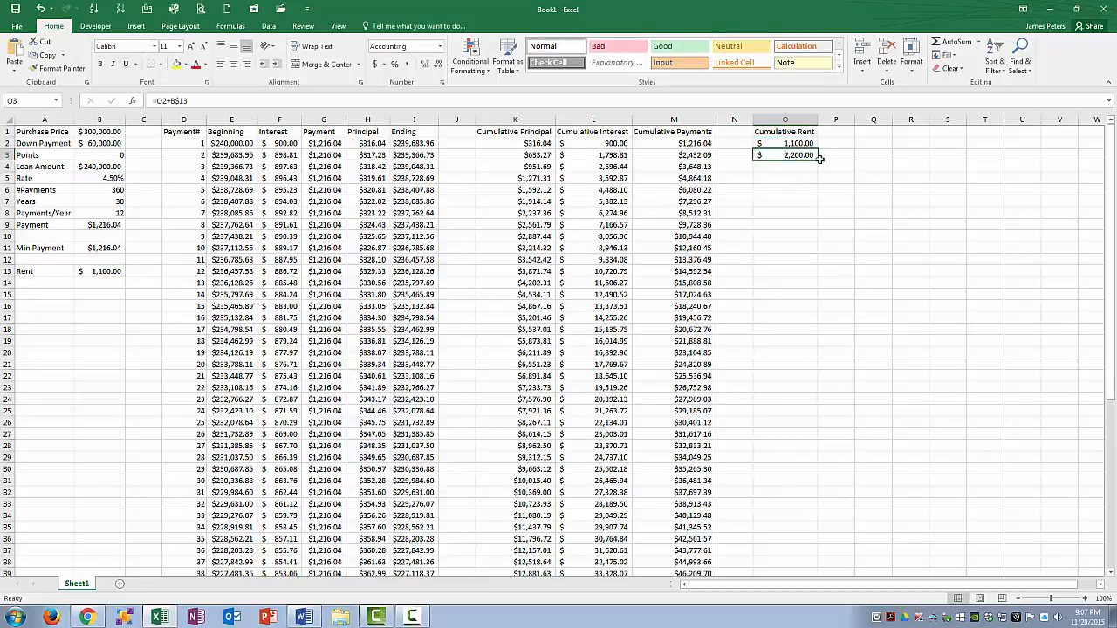
drag(818, 159, 816, 211)
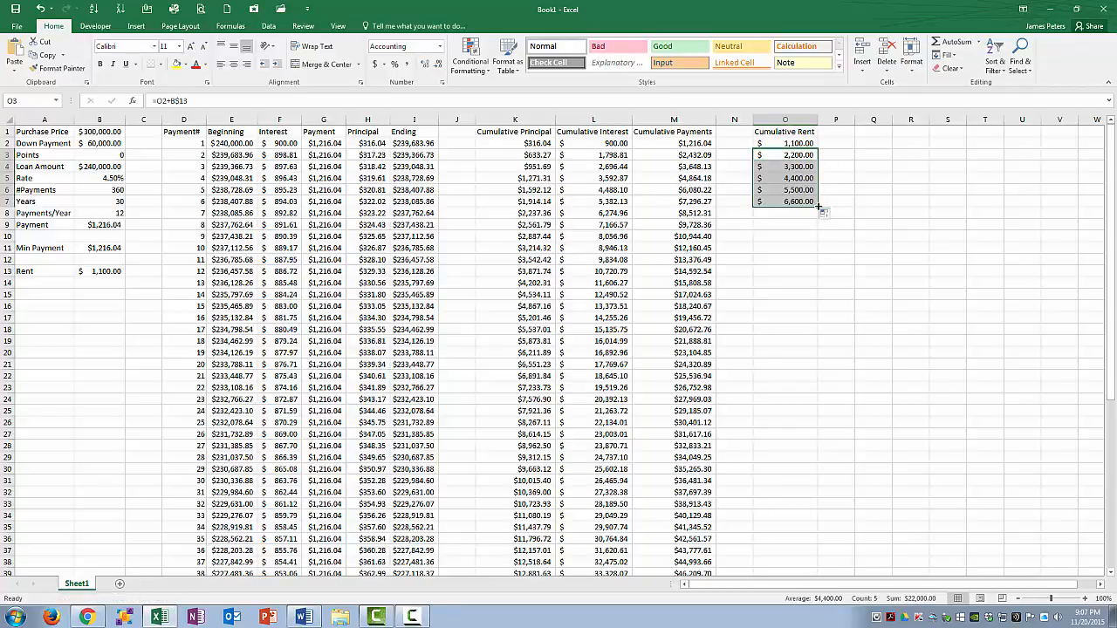
drag(820, 208, 827, 541)
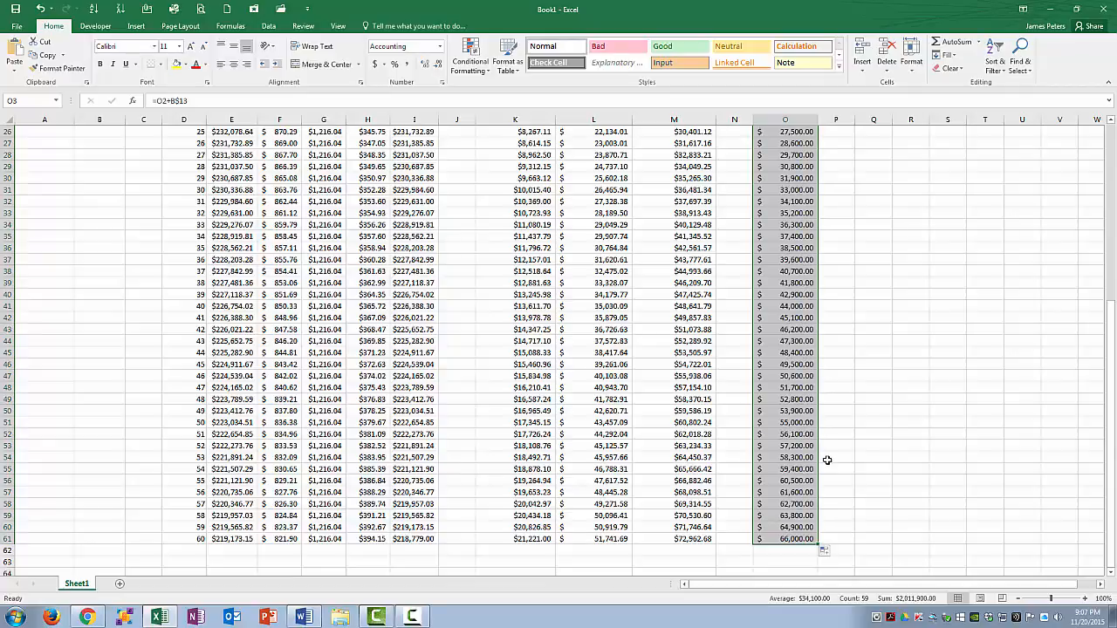
Step: Compare the final cumulative rent, interest and principal for payment 60 in row 61
click(779, 539)
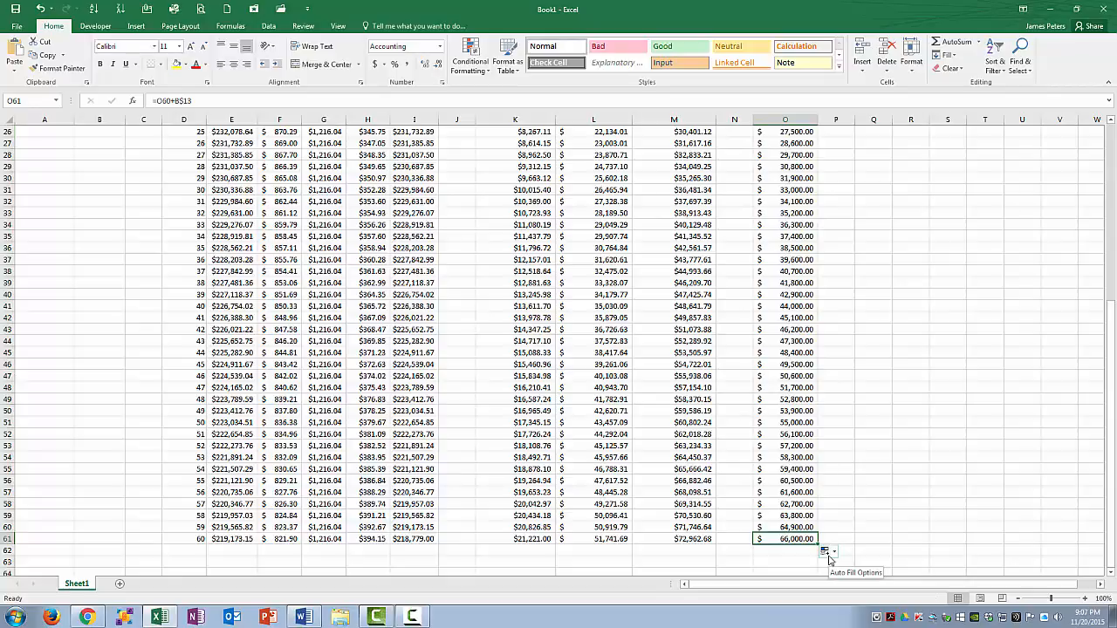
click(614, 539)
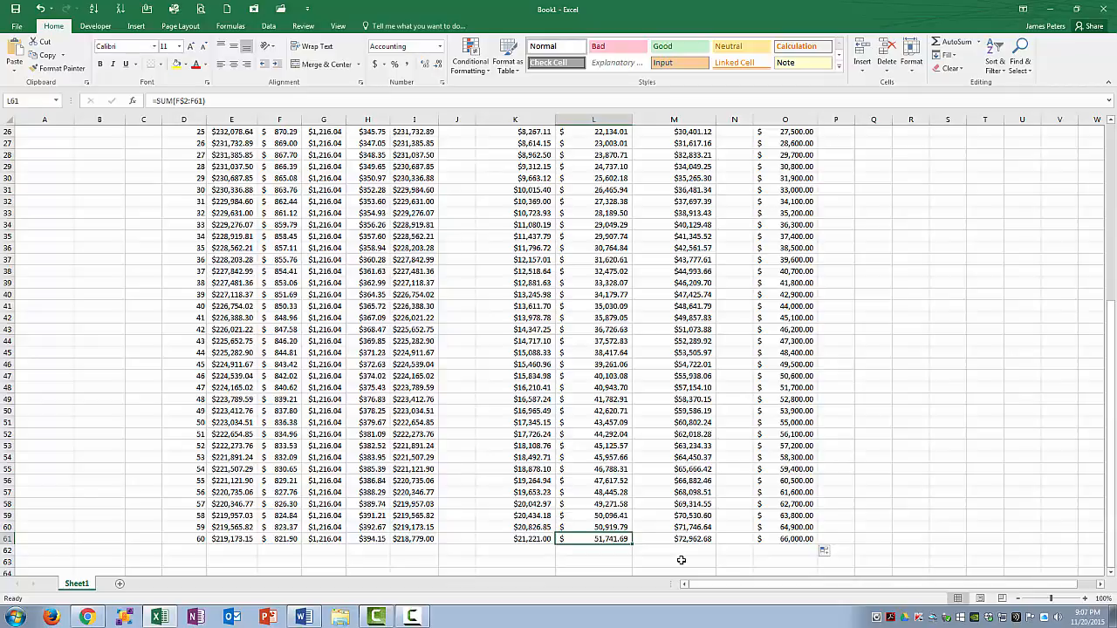
scroll(680, 559, up, 8)
scroll(680, 559, down, 10)
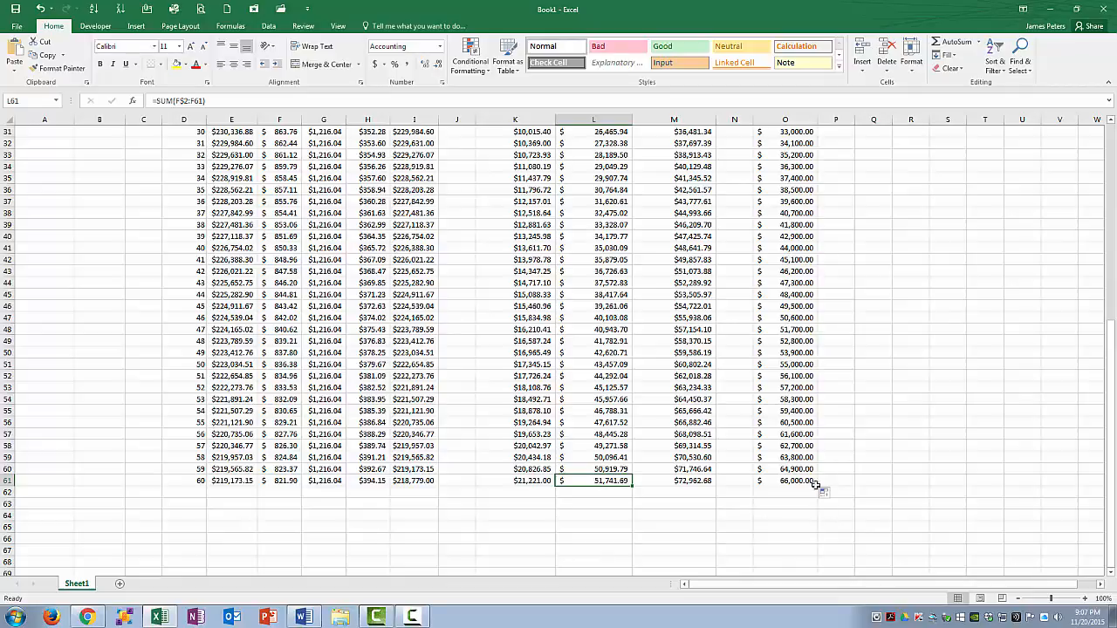
click(523, 479)
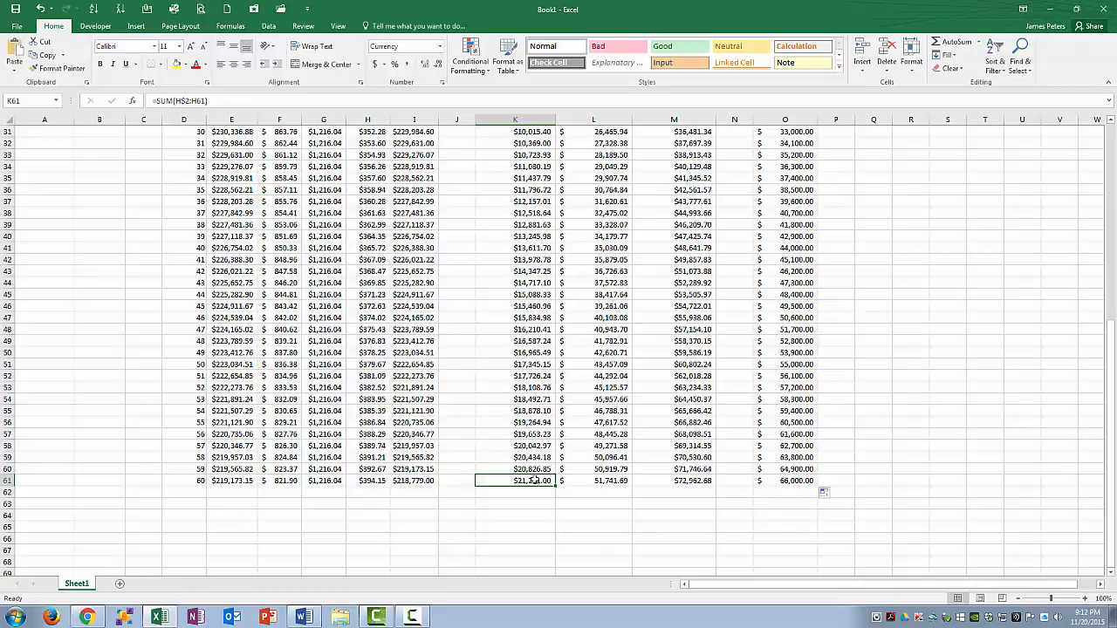
click(609, 481)
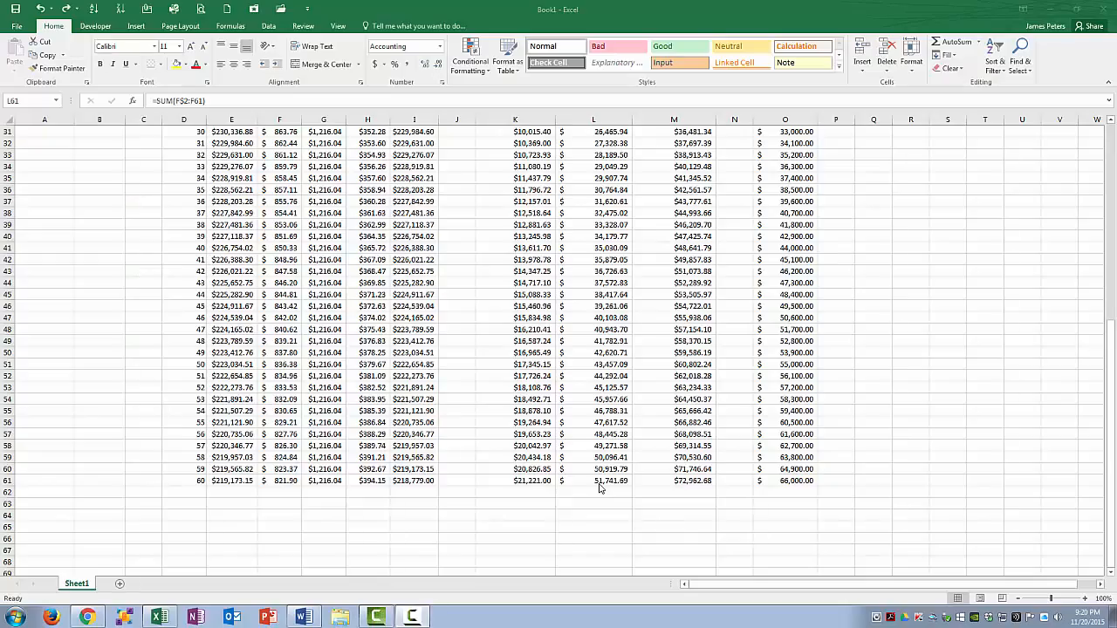
click(598, 483)
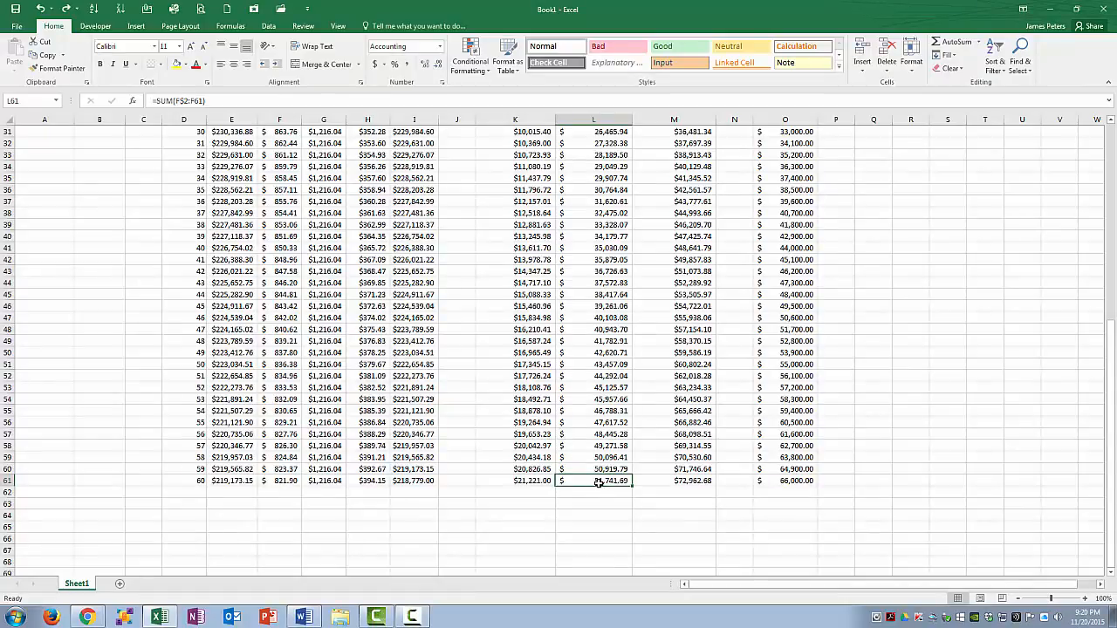
Step: Copy columns A through O and paste the complete loan worksheet starting at column R
scroll(599, 482, up, 10)
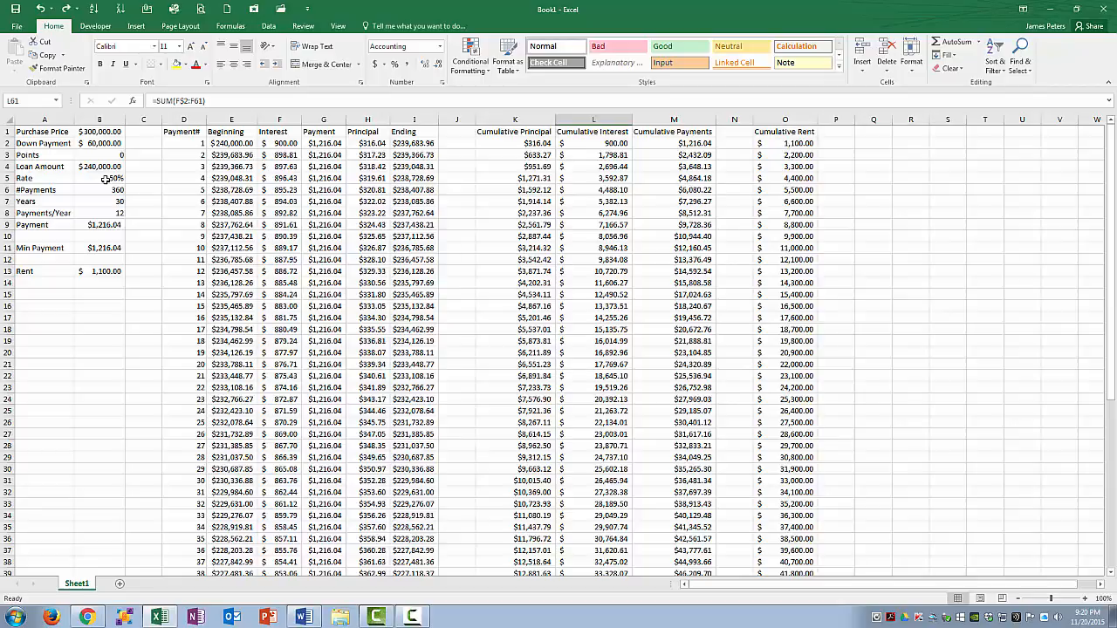
drag(54, 119, 784, 113)
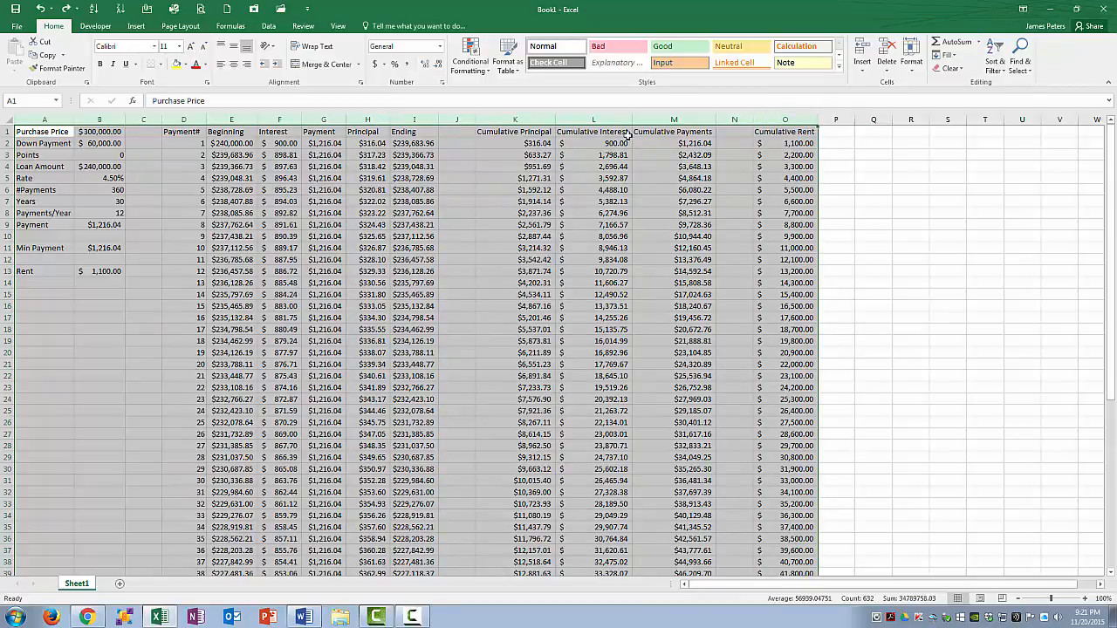
right_click(602, 148)
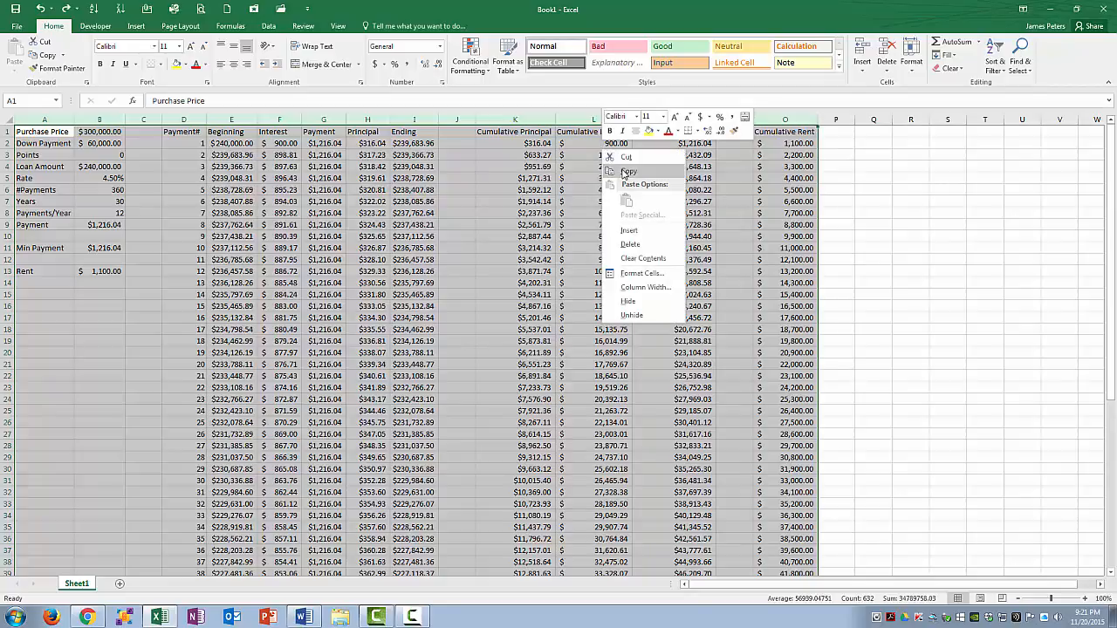
click(627, 172)
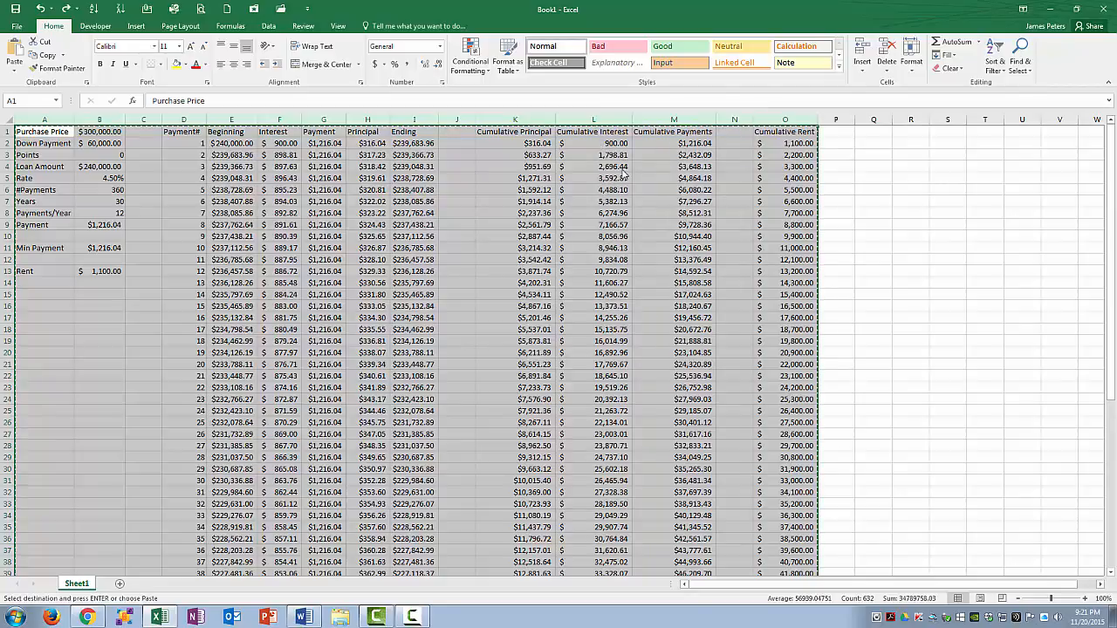
click(910, 119)
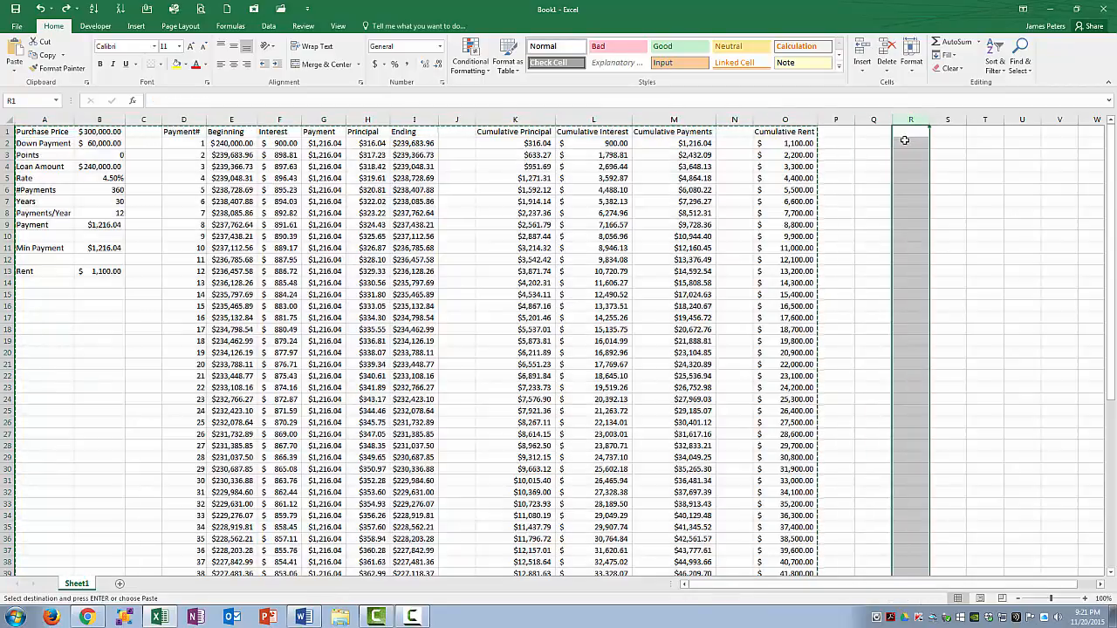
right_click(905, 139)
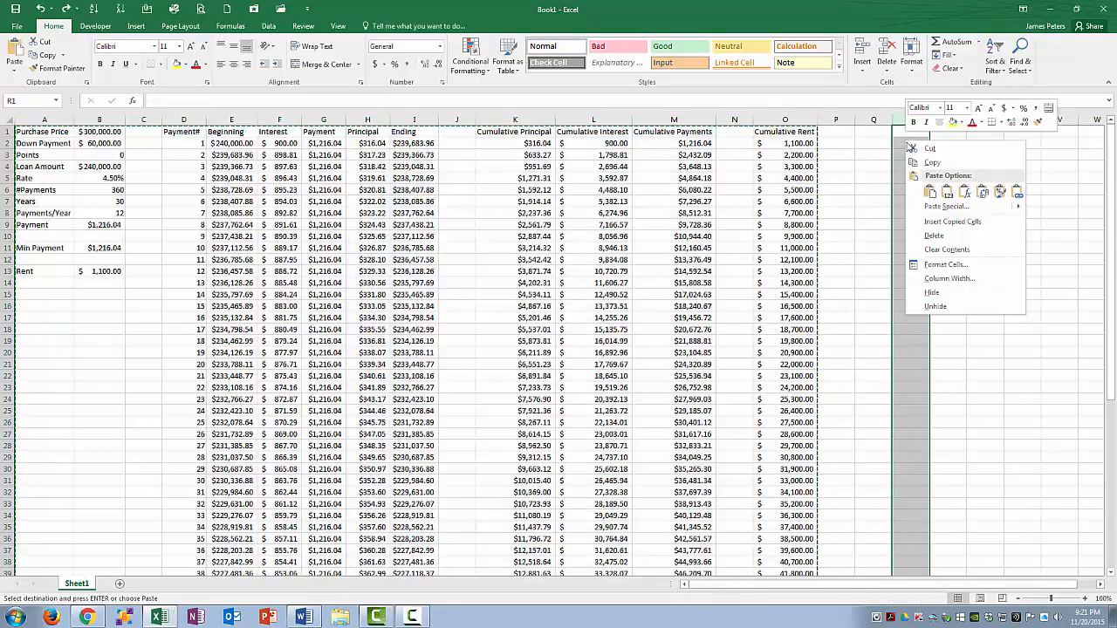
click(931, 193)
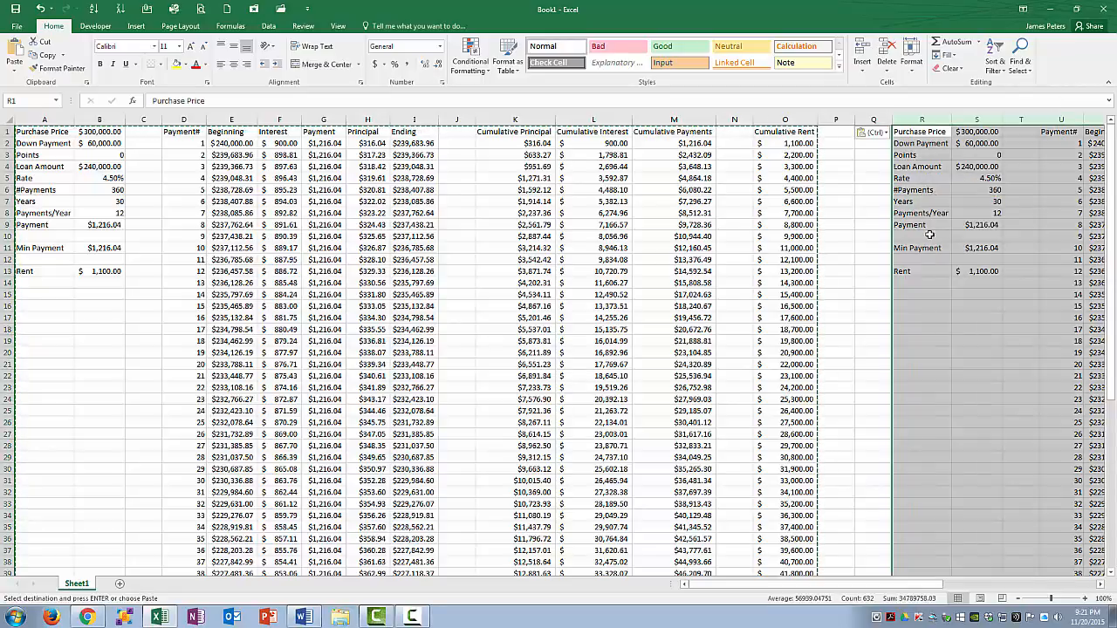
drag(916, 590, 927, 591)
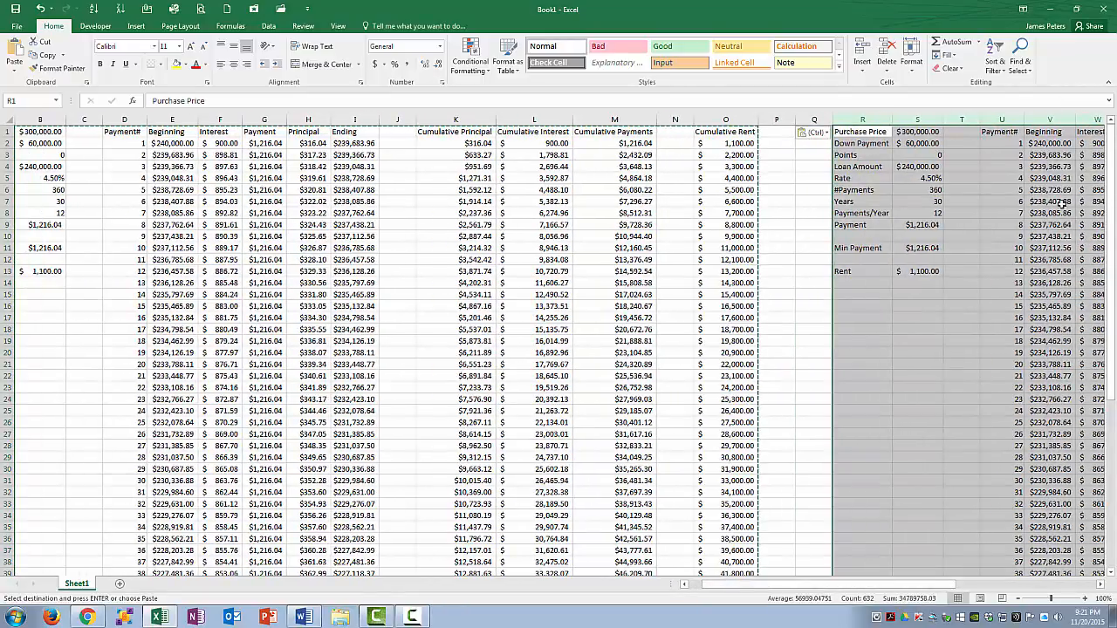
Step: Set the copied loan's points to 2 in S3 and its rate to 4% in S5
drag(912, 589, 994, 587)
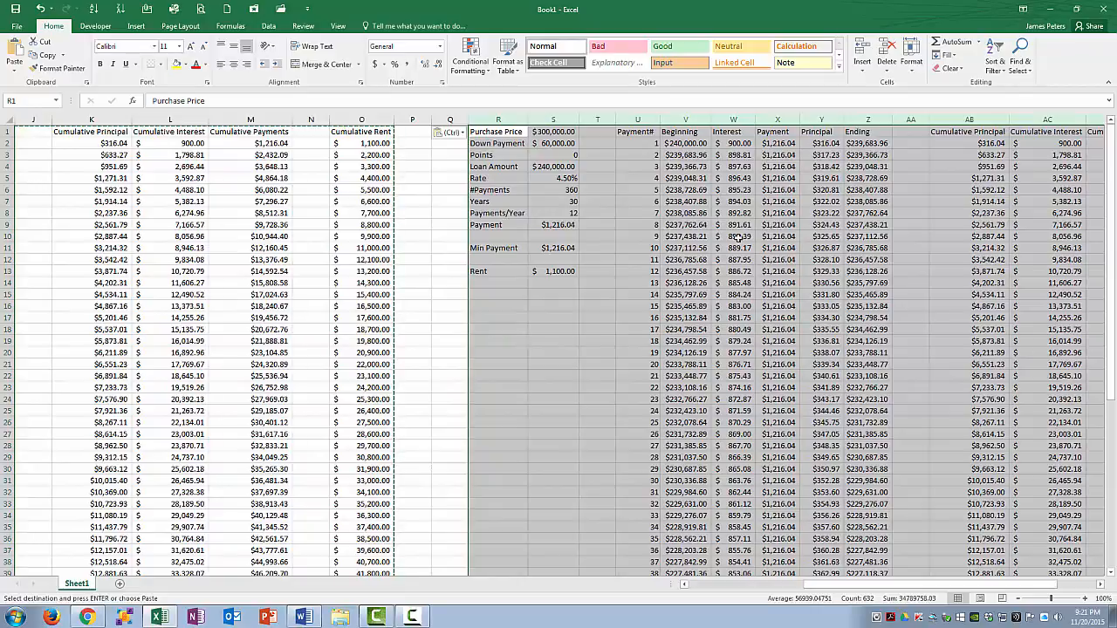
click(604, 170)
click(570, 153)
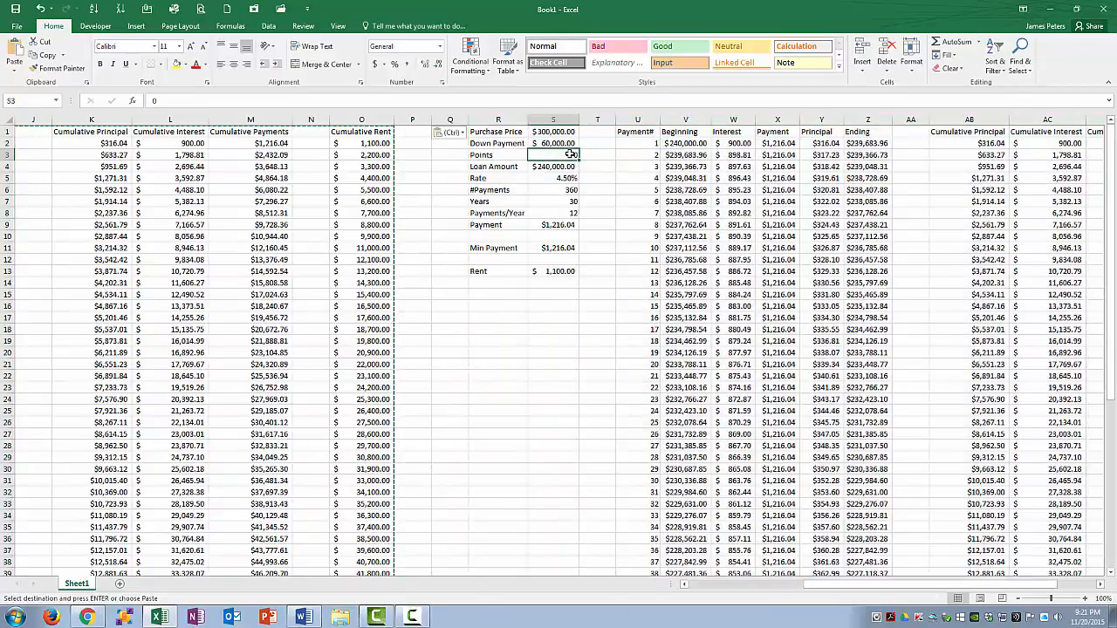
text(2)
key(Return)
key(Return)
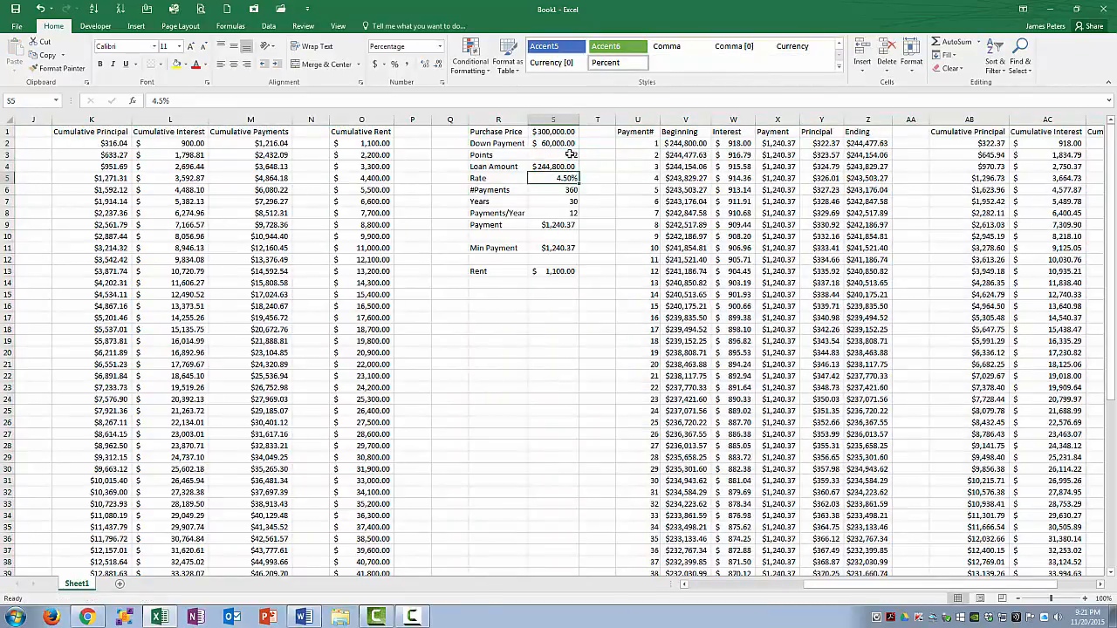
text(4%)
key(Return)
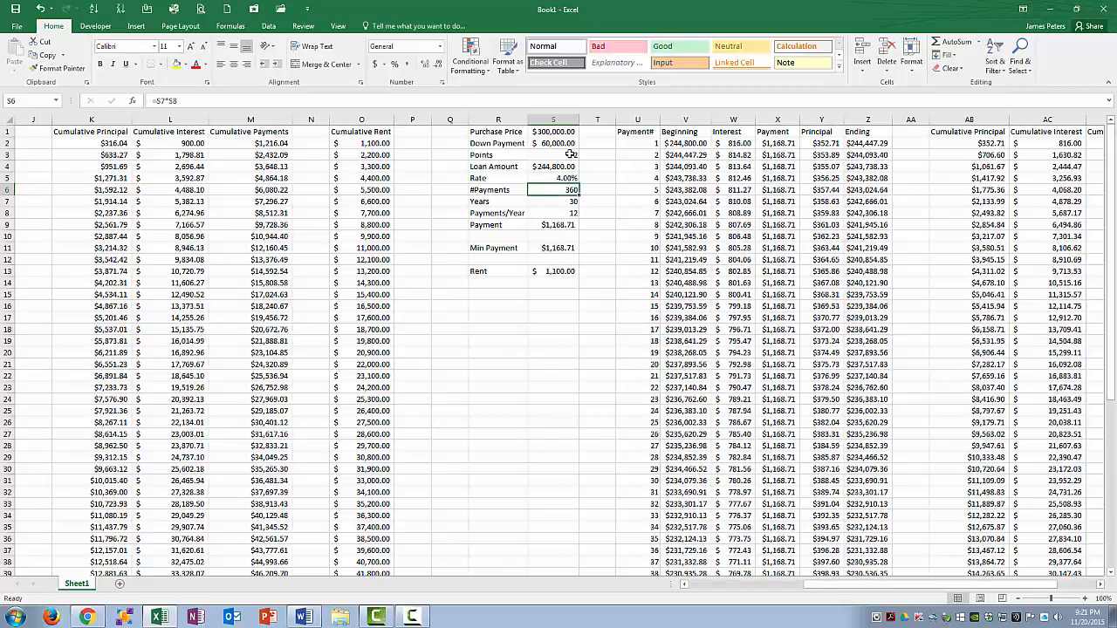
Step: Select row 61 from D to AF and fill both amortization schedules down to payment 120 in row 121
key(ctrl+Left)
key(ctrl+Left)
key(ctrl+Left)
key(ctrl+Left)
key(ctrl+Left)
key(ctrl+Left)
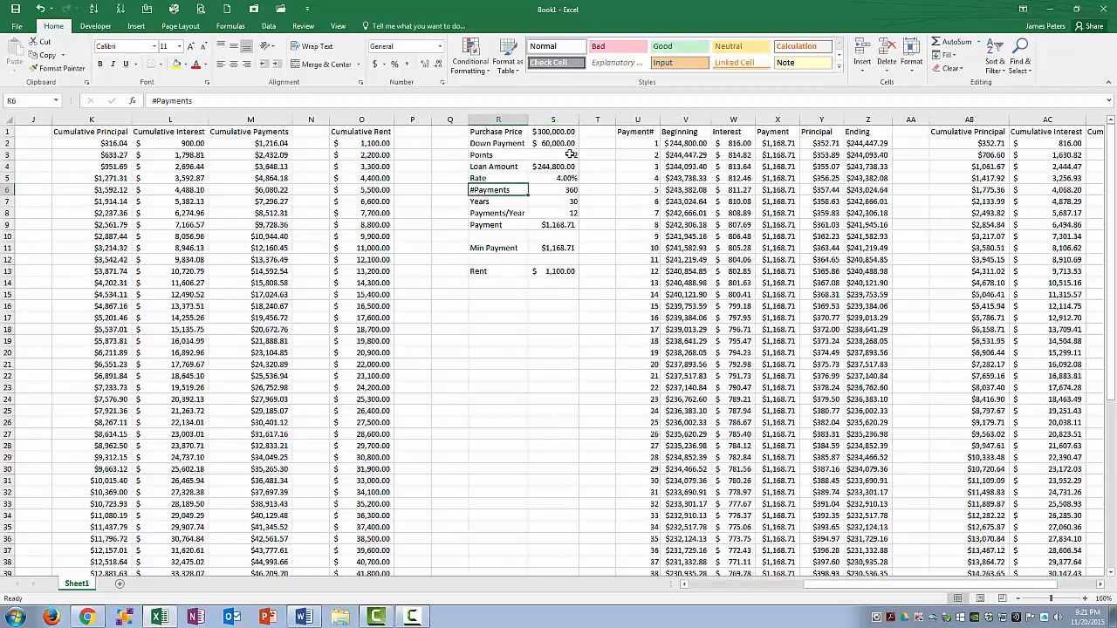
key(Down)
key(Down)
key(Down)
key(Down)
key(Down)
key(Down)
key(Down)
key(Down)
key(Down)
key(Down)
key(Down)
key(Down)
key(Down)
key(Down)
key(Down)
key(Down)
key(Down)
key(Down)
key(Down)
key(Down)
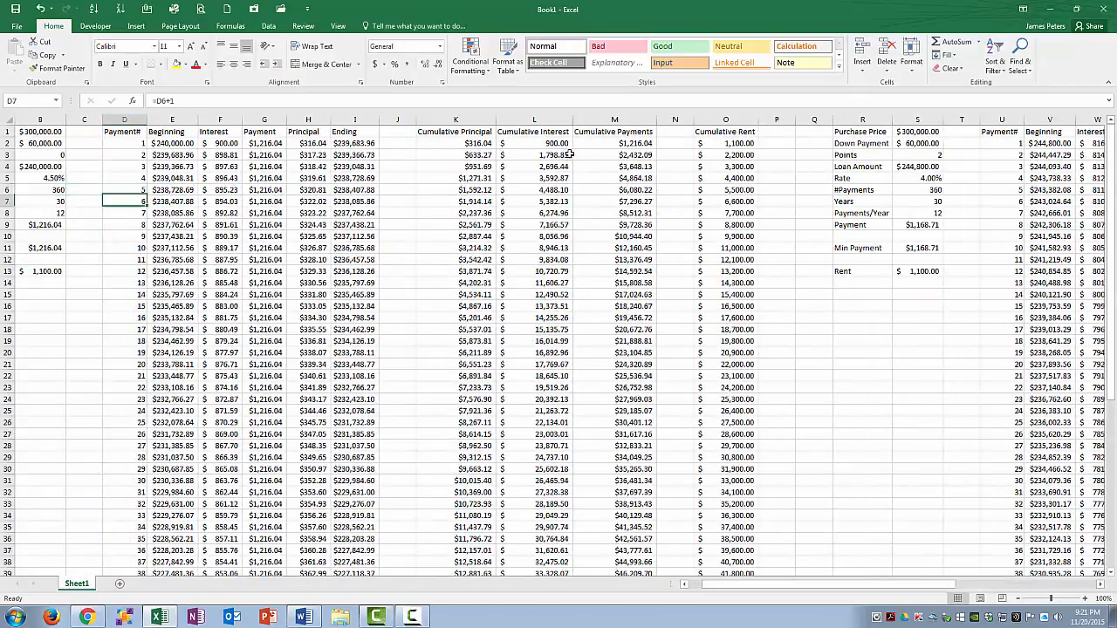
key(Down)
key(Down)
key(Down)
key(Down)
key(Down)
key(Down)
key(Down)
key(Down)
key(Down)
key(Down)
key(Down)
key(Down)
key(Down)
key(Down)
key(Down)
key(Down)
key(Down)
key(Down)
key(Down)
key(Down)
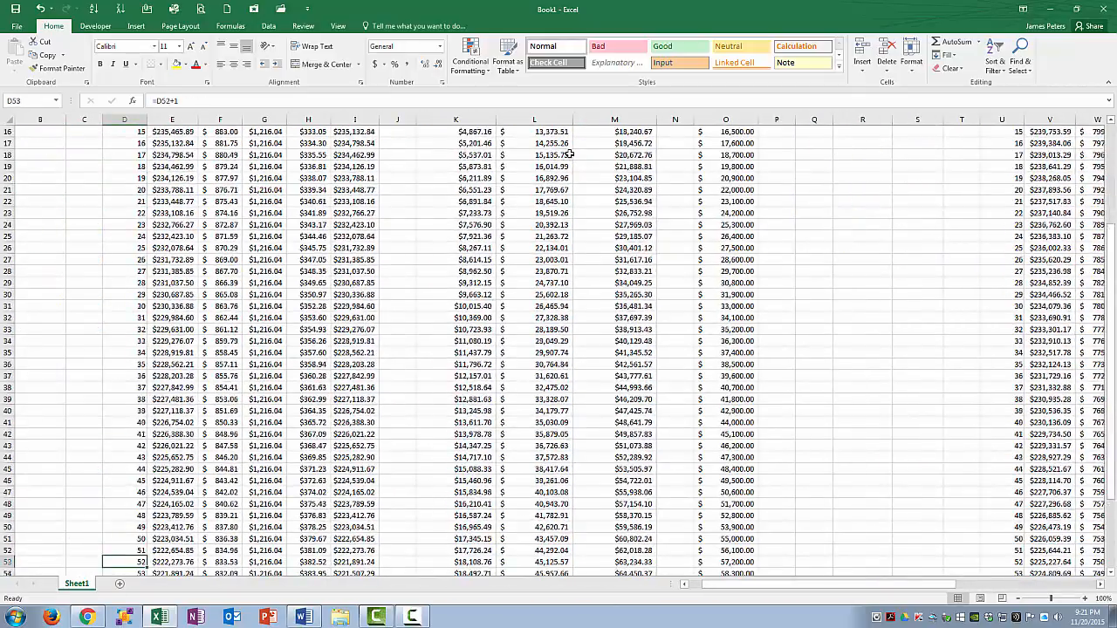
key(Up)
key(Up)
key(Up)
key(Up)
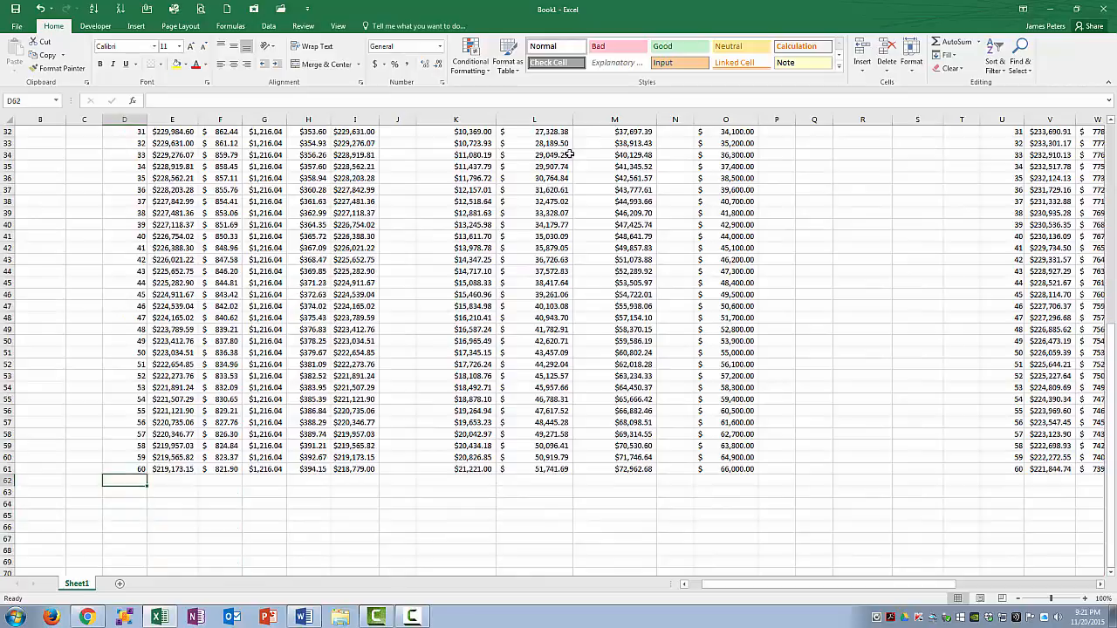
key(shift+Right)
key(shift+Right)
key(shift+Right)
key(shift+Right)
key(shift+Right)
key(shift+Right)
key(shift+Right)
key(shift+Right)
key(shift+Right)
key(shift+Right)
key(shift+Right)
key(shift+Right)
key(shift+Right)
key(shift+Right)
key(shift+Right)
key(shift+Right)
key(shift+Right)
key(shift+Right)
key(shift+Right)
key(shift+Right)
key(shift+Right)
key(shift+Right)
key(shift+Right)
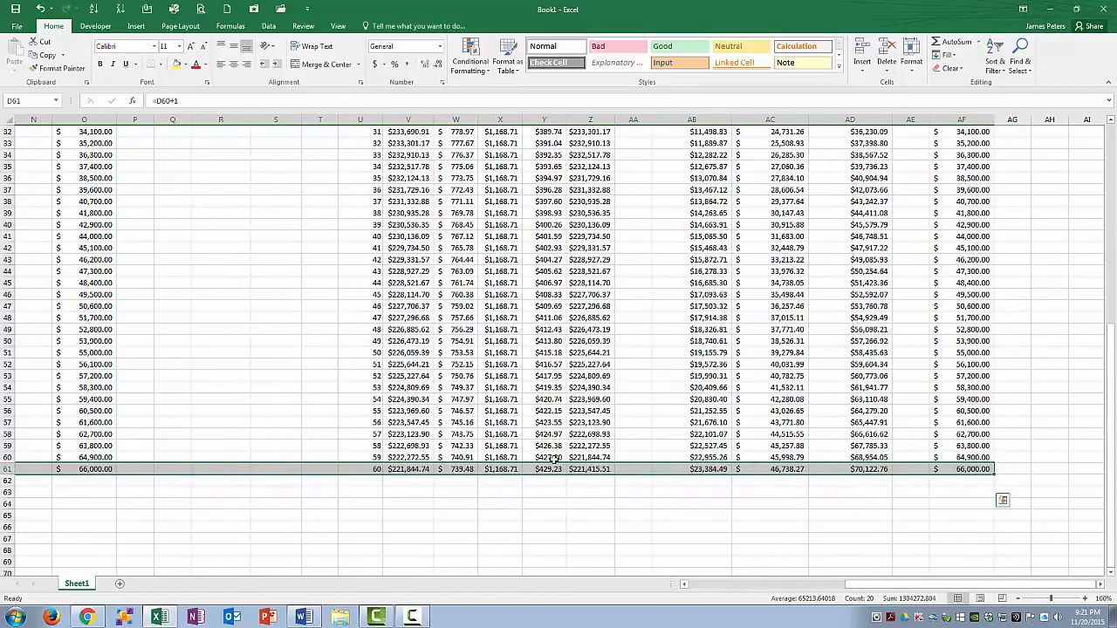
drag(994, 474, 968, 433)
drag(967, 404, 965, 384)
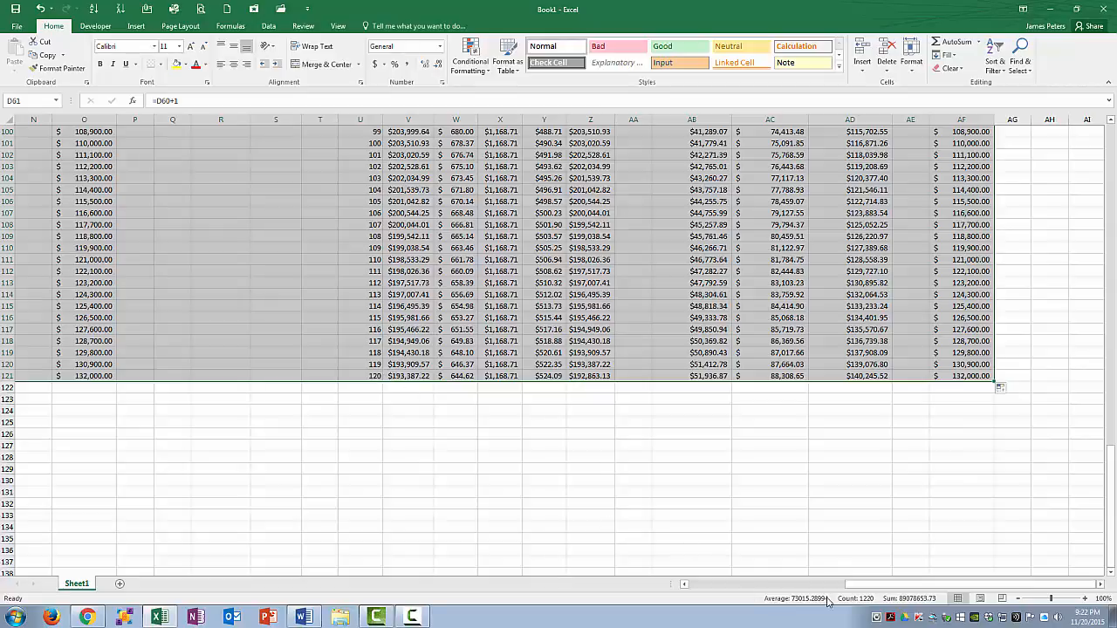
Step: Examine the cumulative principal, interest, payments and rent at payment 120 in row 121 for both loan scenarios
drag(862, 585, 773, 600)
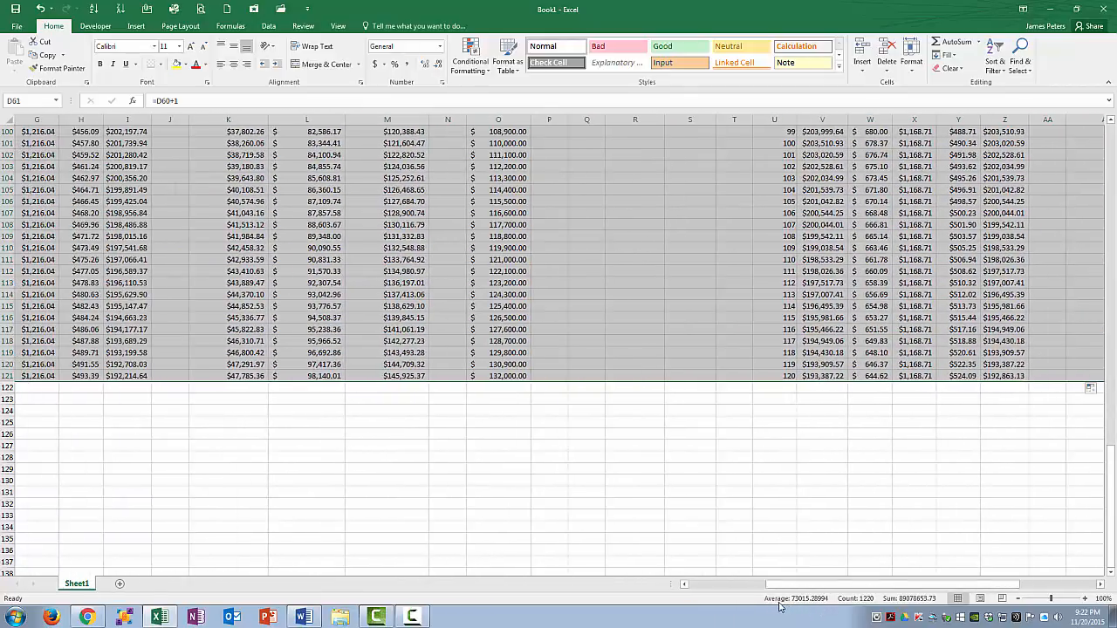
scroll(764, 596, up, 20)
scroll(764, 596, up, 9)
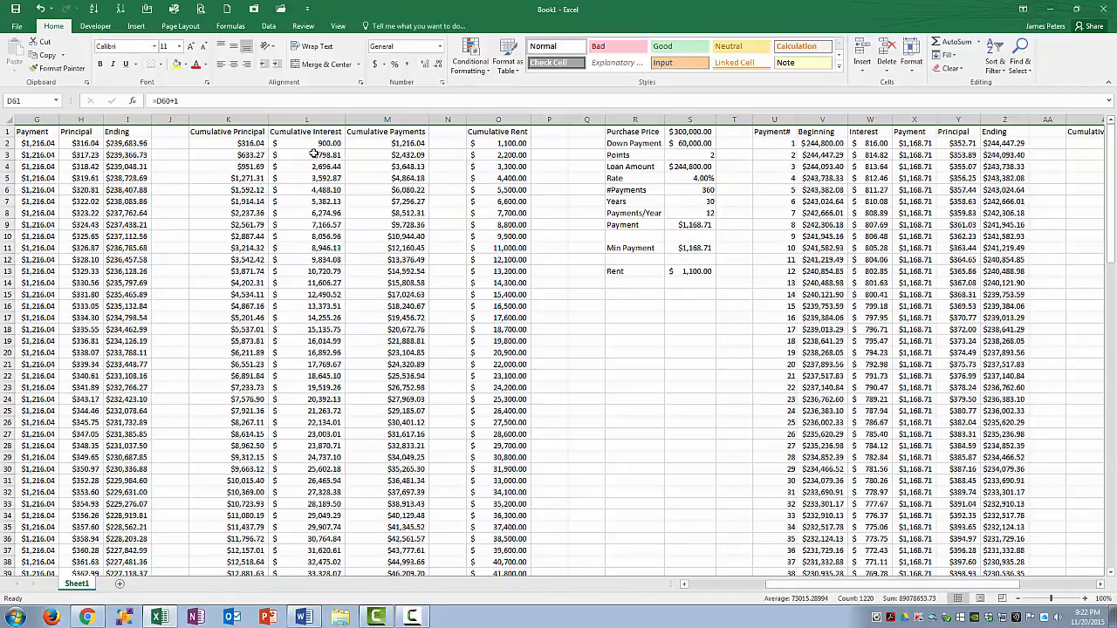
scroll(319, 253, down, 20)
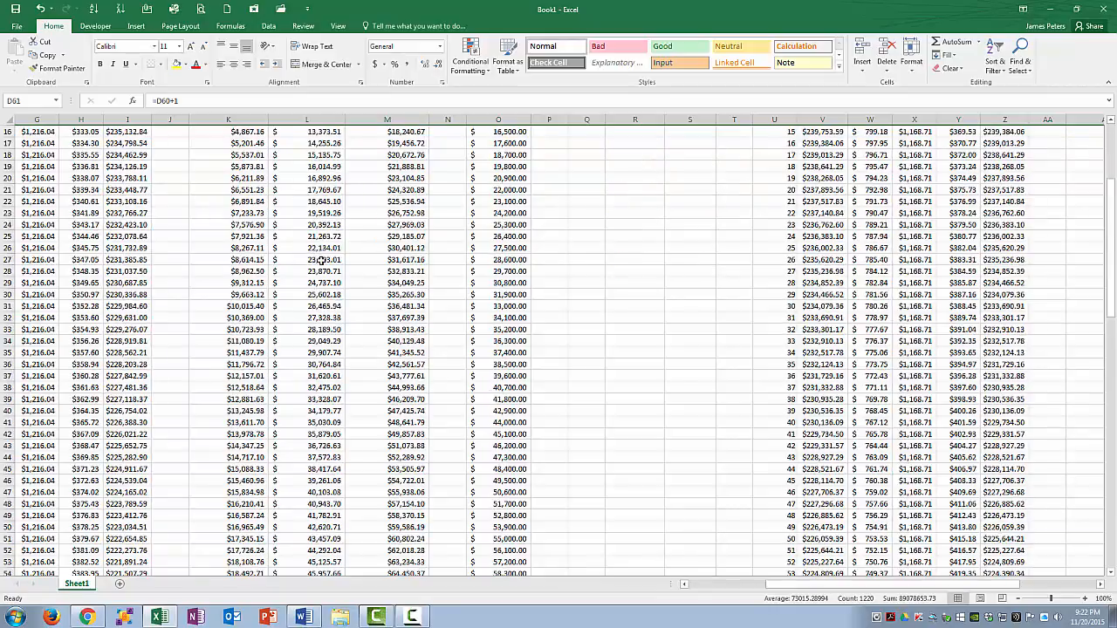
scroll(320, 264, down, 10)
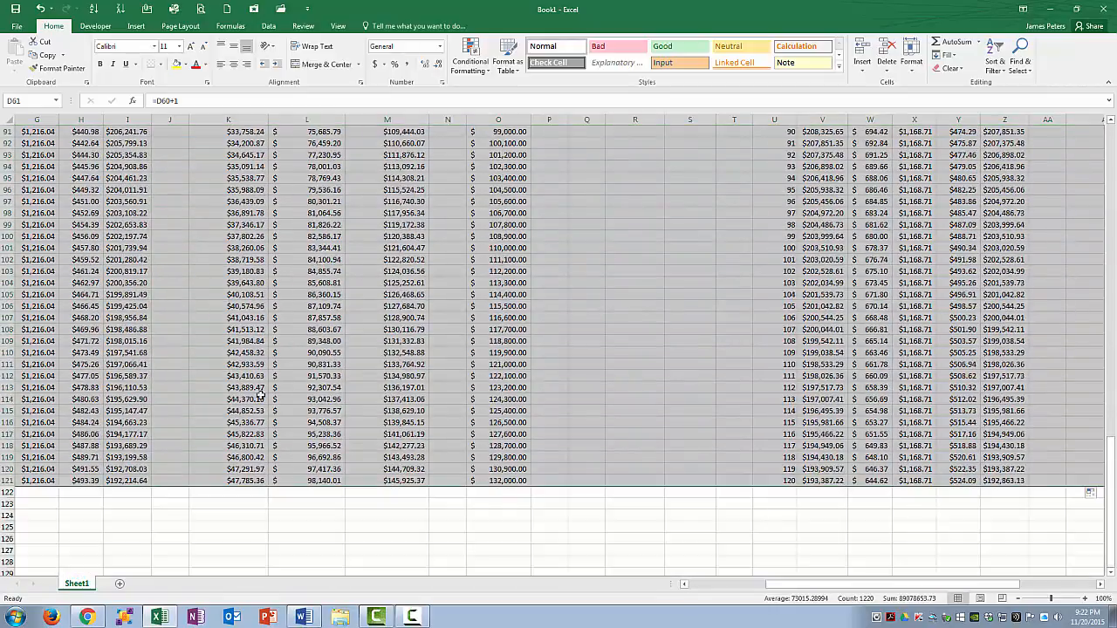
click(254, 480)
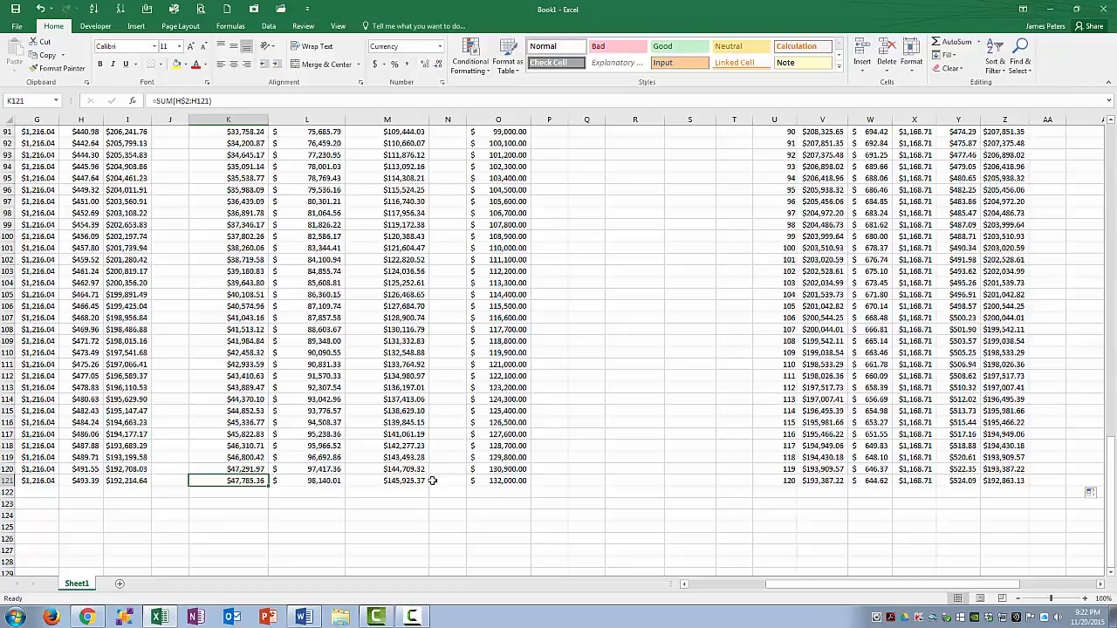
key(Right)
key(Right)
key(Right)
key(Right)
key(Right)
key(Right)
key(Right)
key(Right)
key(Right)
key(Right)
key(Right)
key(Right)
key(Right)
key(Right)
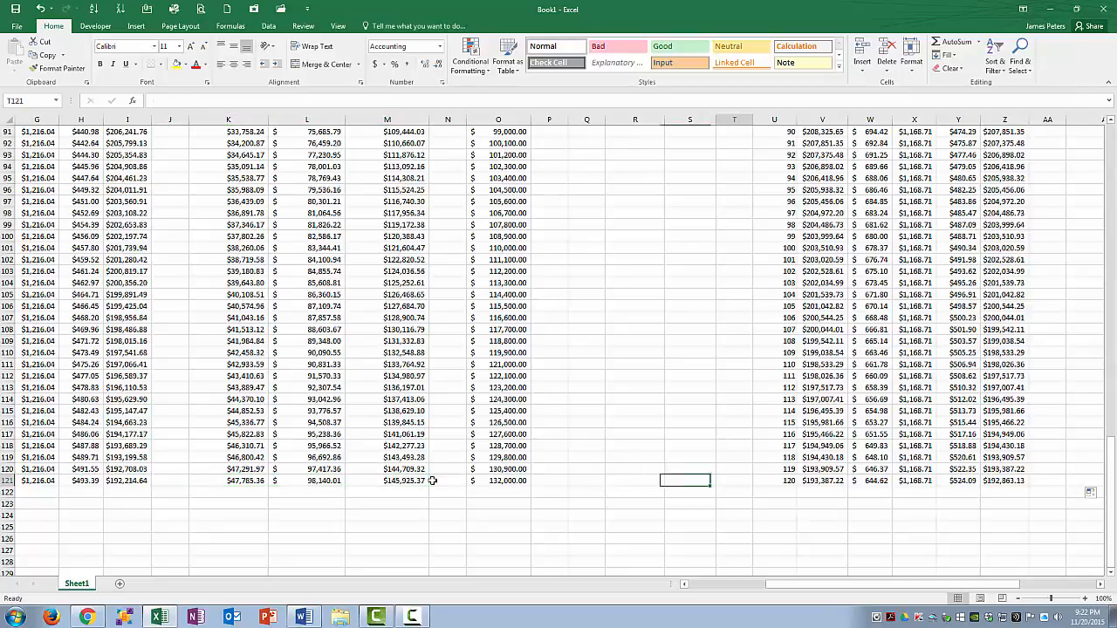
key(Right)
key(Right)
key(Right)
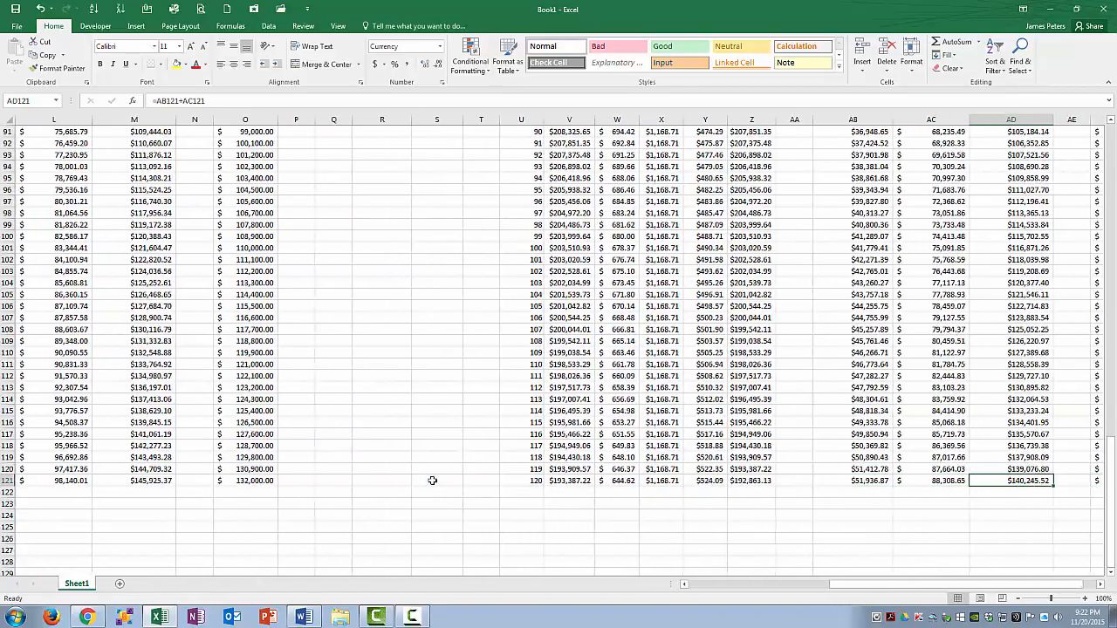
Step: Select the cumulative interest cells AC121 and L121 together to compare the two loans at payment 120
key(ctrl+shift+4)
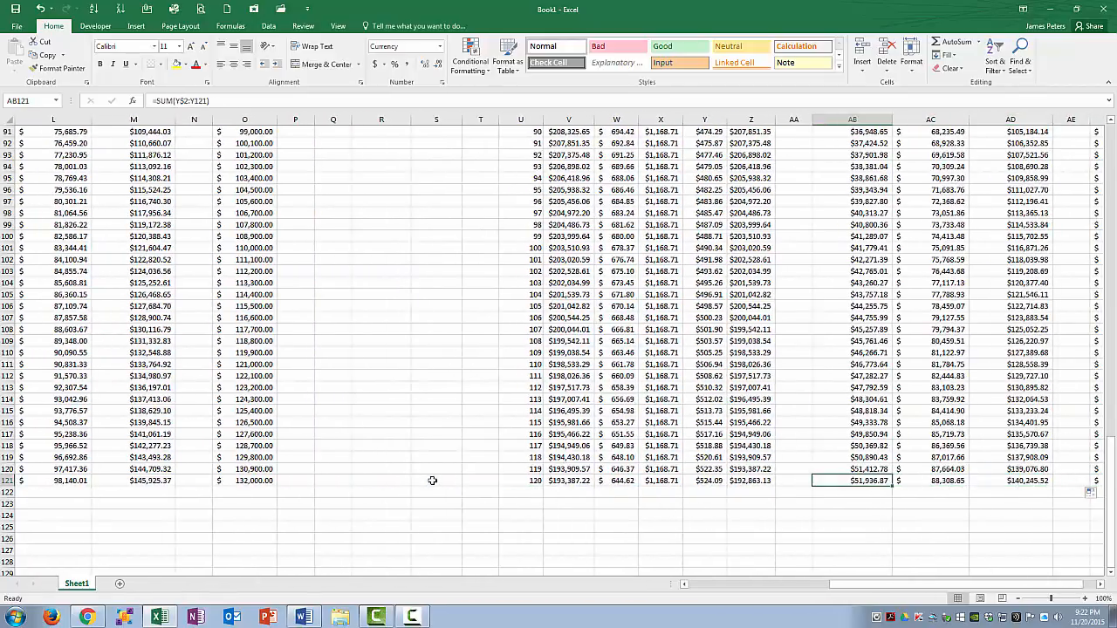
key(Right)
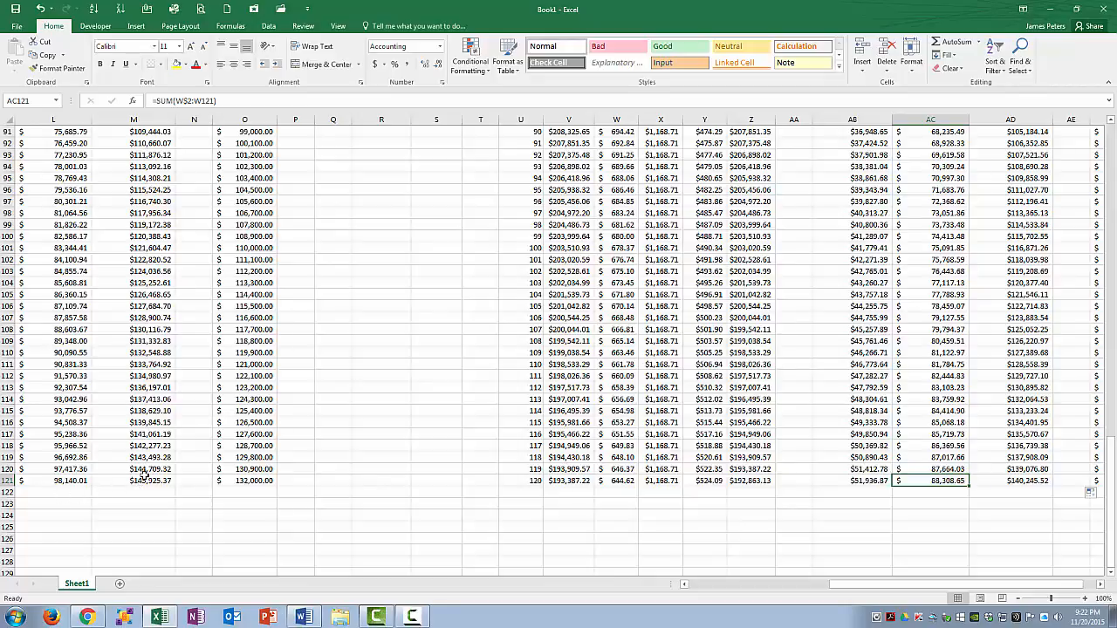
ctrl+click(78, 480)
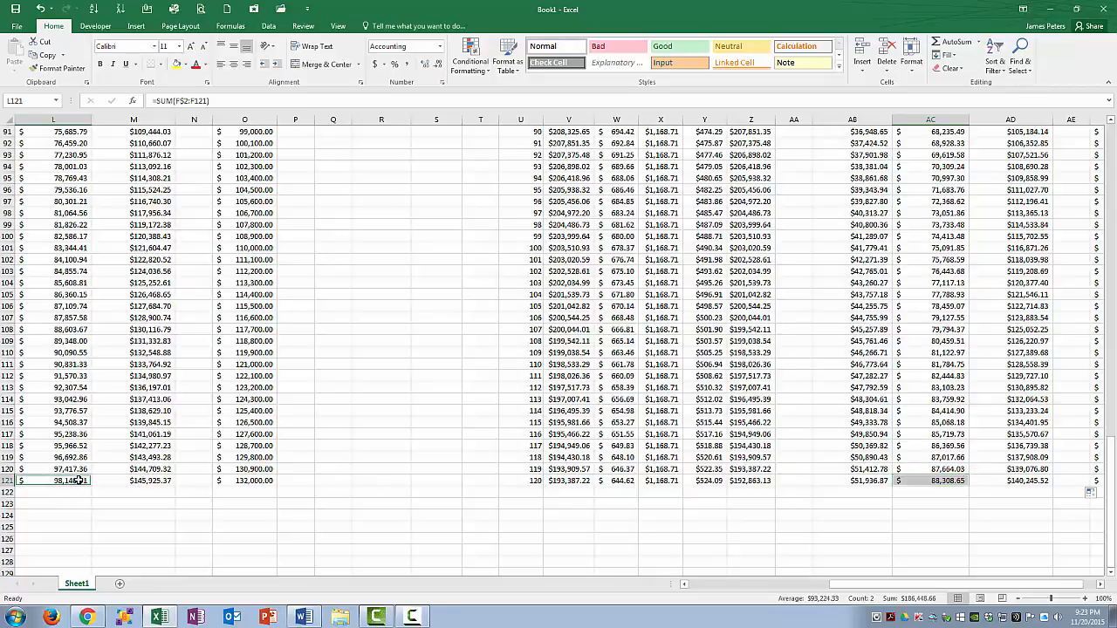